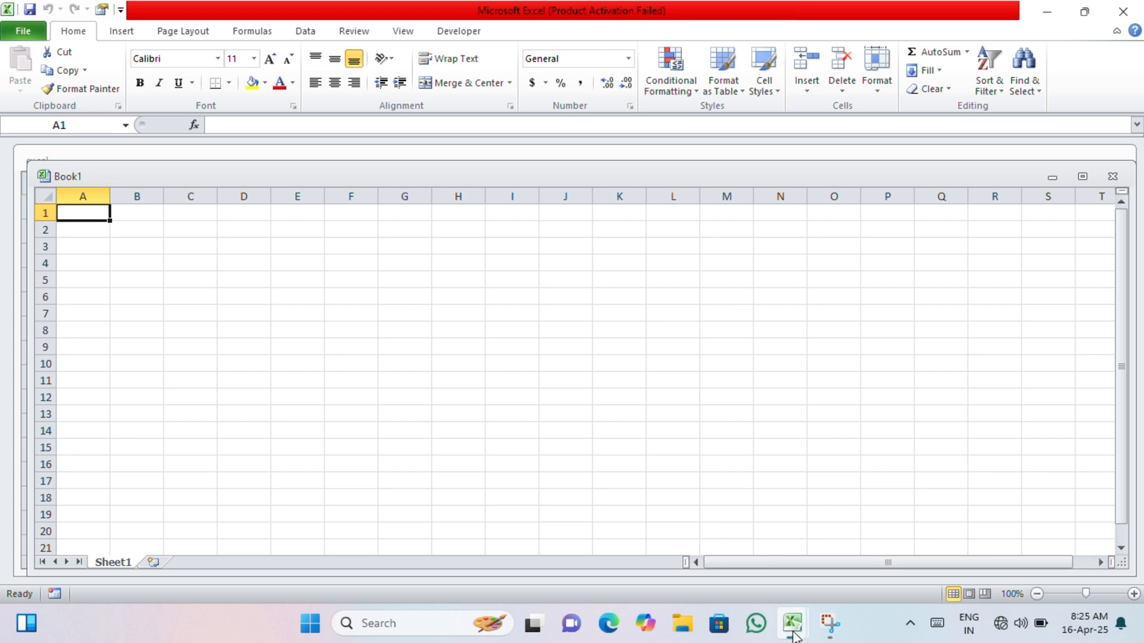
- Bring the empty Book1 workbook to the front and close it
{"action": "mouse_move", "coordinate": [794, 636]}
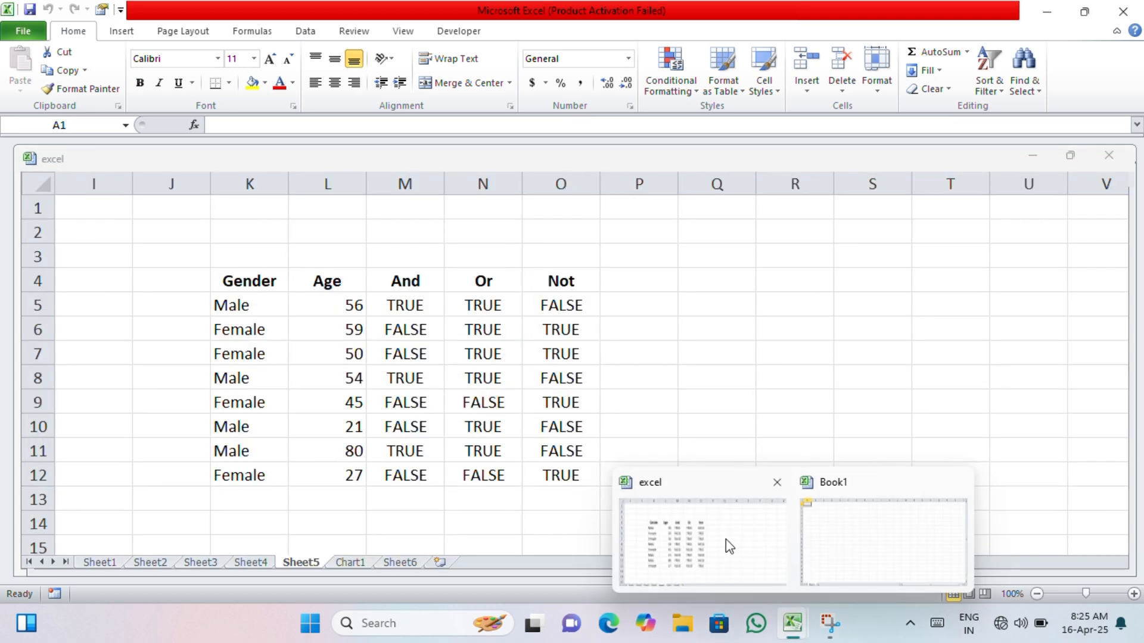
{"action": "left_click", "coordinate": [843, 540]}
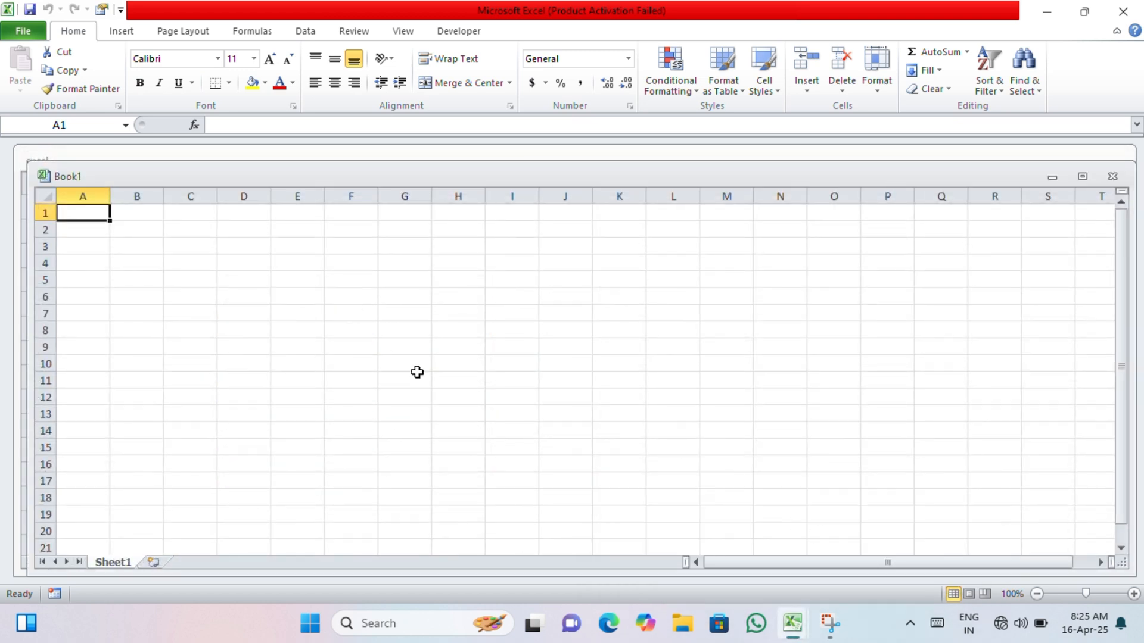
{"action": "left_click", "coordinate": [1112, 176]}
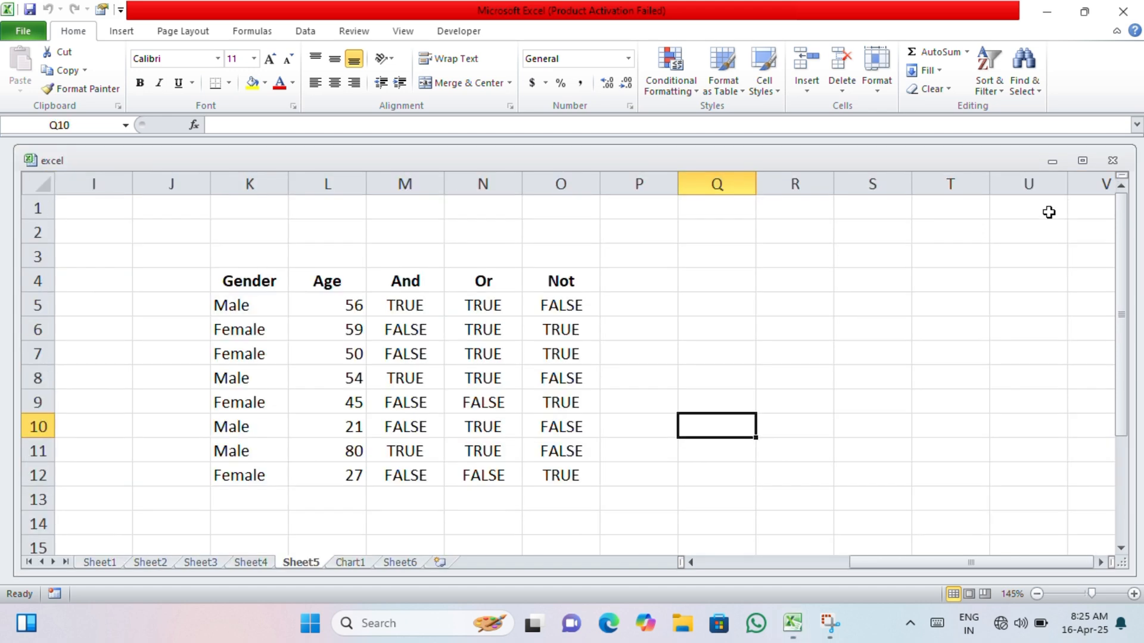
- Create a new blank workbook and maximize its window
{"action": "mouse_move", "coordinate": [795, 622]}
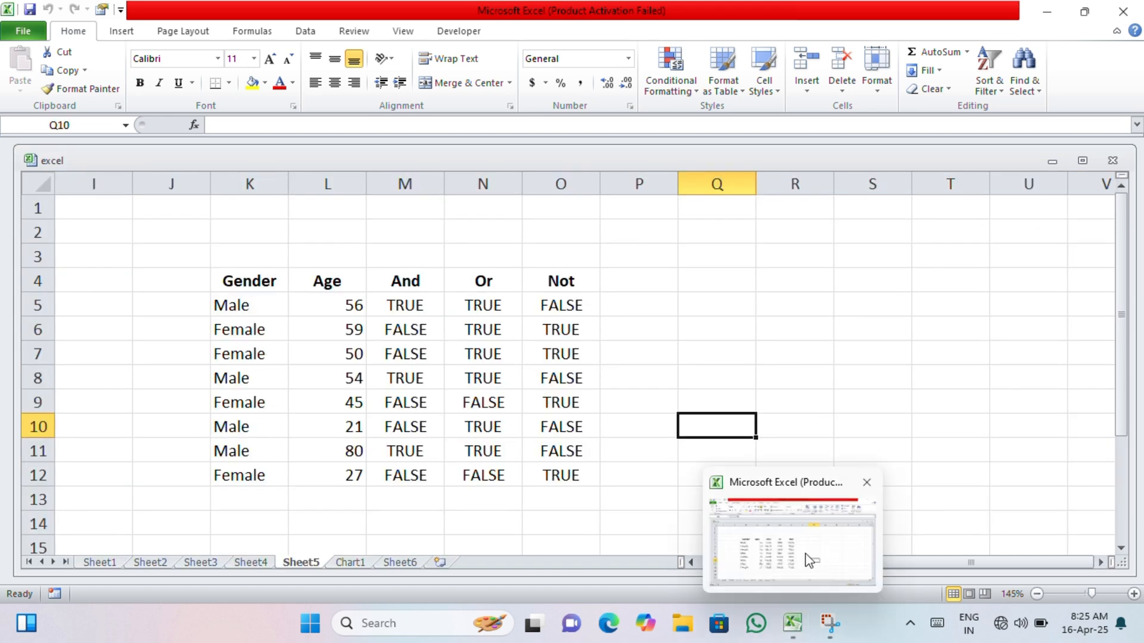
{"action": "left_click", "coordinate": [605, 307]}
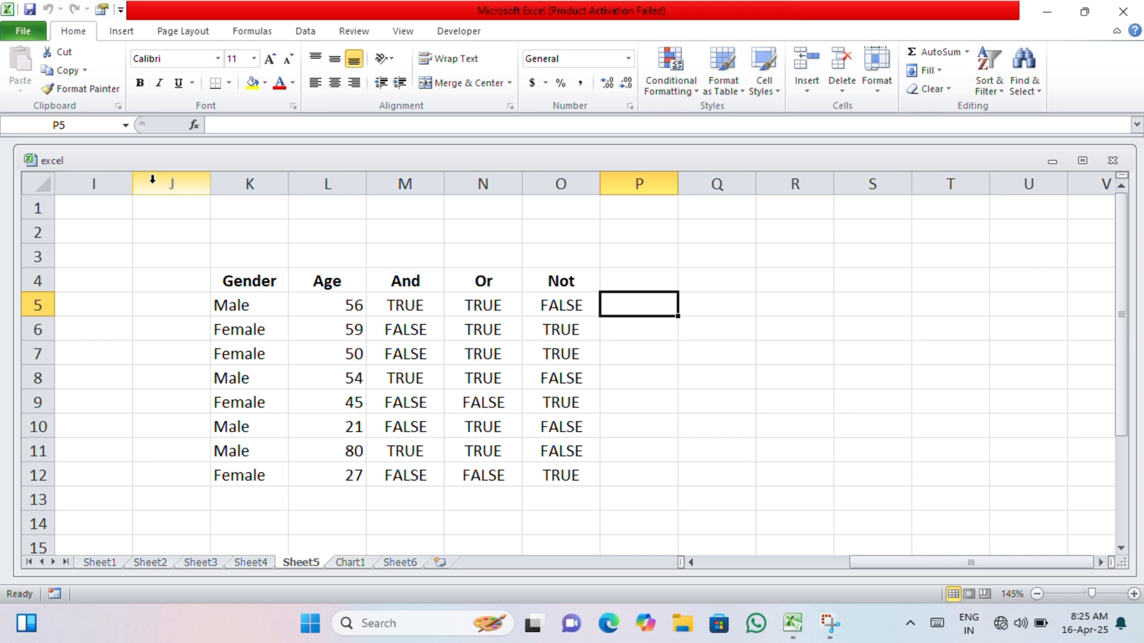
{"action": "key", "text": "ctrl+n"}
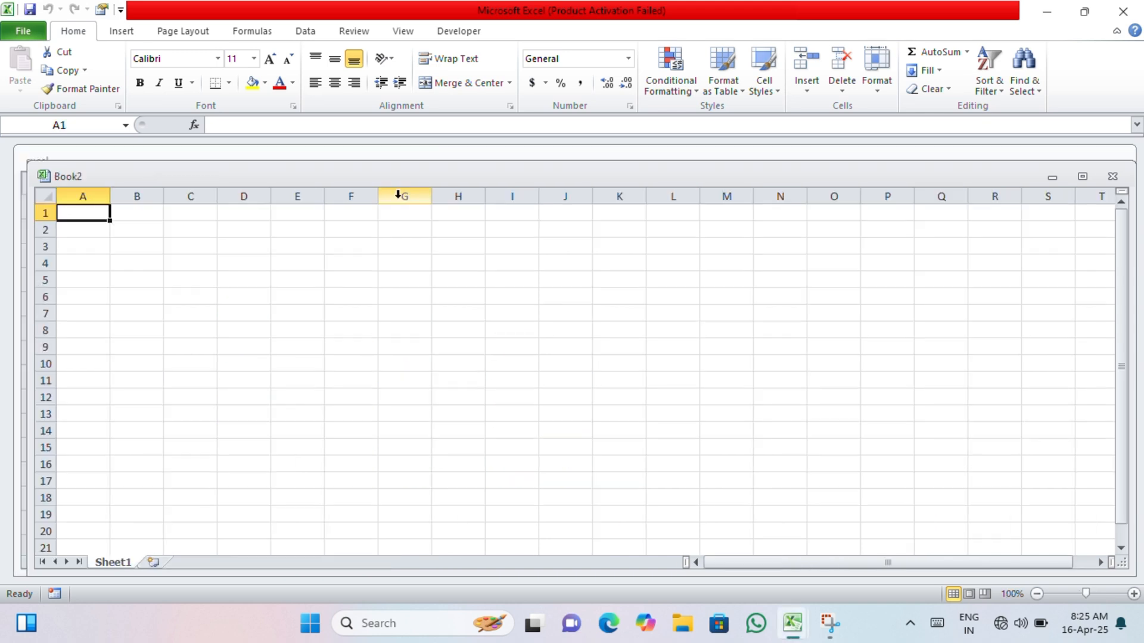
{"action": "left_click", "coordinate": [1083, 177]}
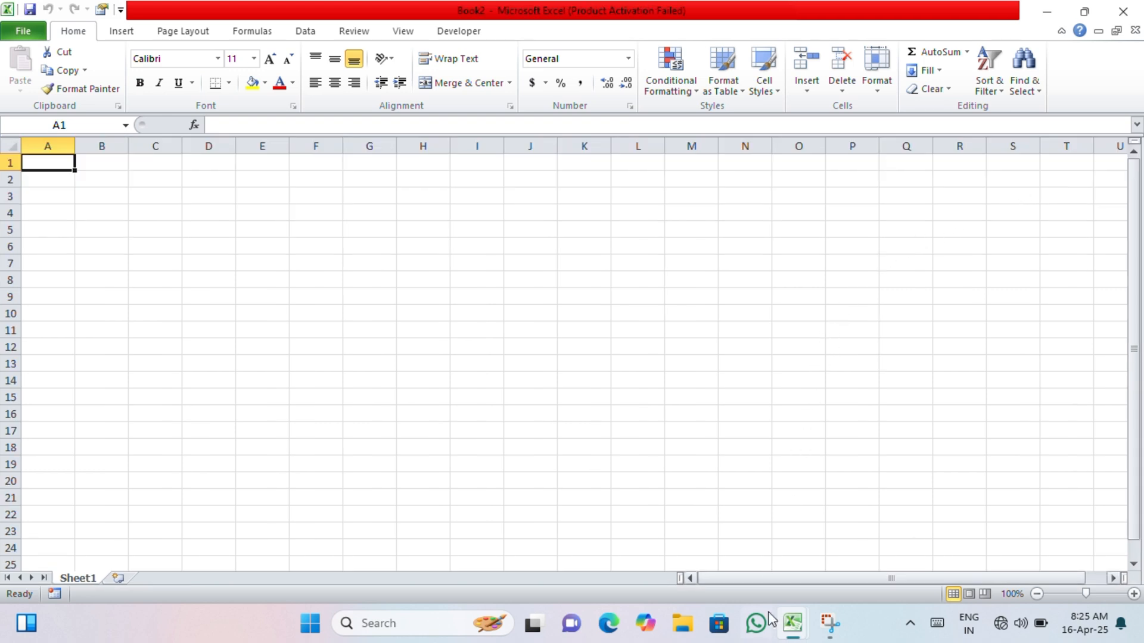
- Switch to the "excel" workbook and enter "fghjjn" in cell Q9 of Sheet5
{"action": "mouse_move", "coordinate": [798, 623]}
{"action": "left_click", "coordinate": [759, 547]}
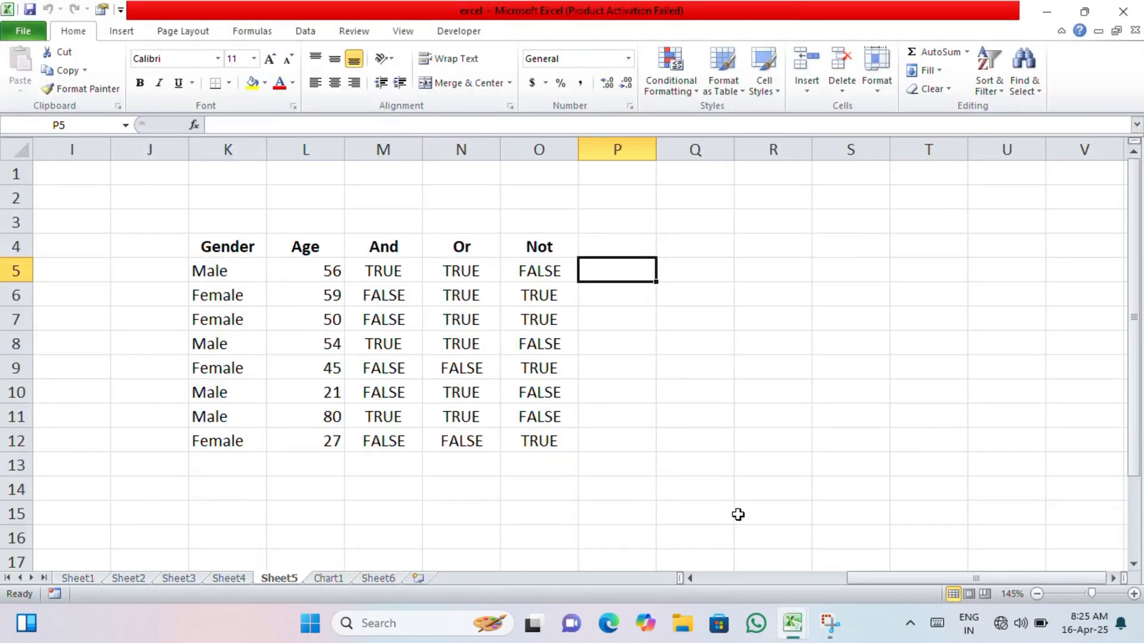
{"action": "left_click", "coordinate": [697, 360]}
{"action": "type", "text": "fghjjn"}
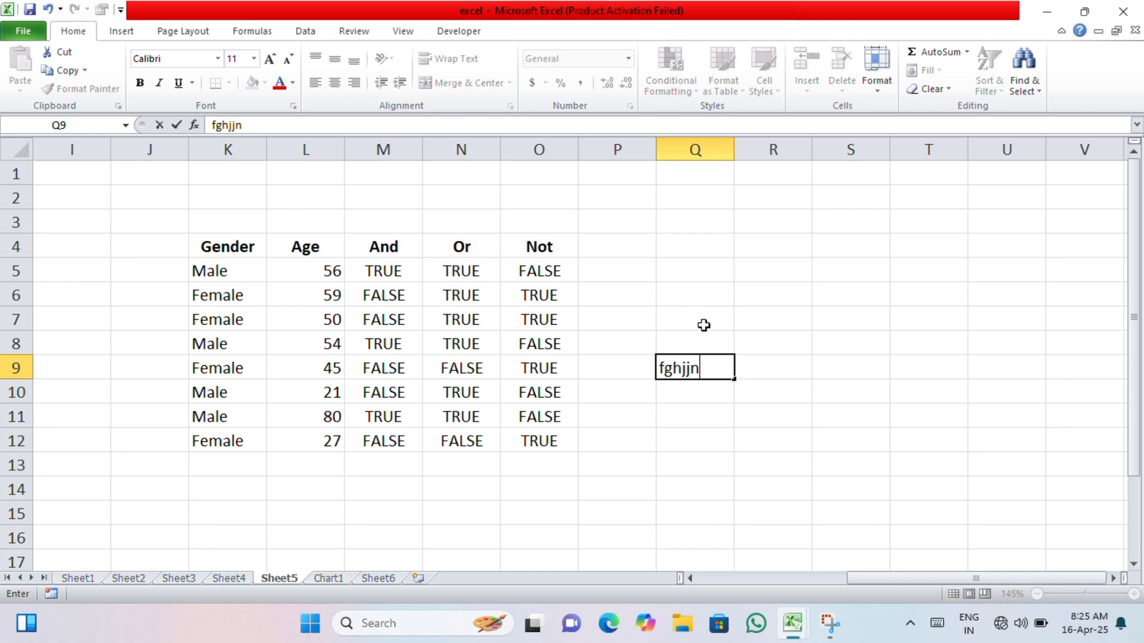
- Switch to Book2 and enter "f" in A1, "fhgff" in M9 and "f" in I8
{"action": "mouse_move", "coordinate": [792, 623]}
{"action": "left_click", "coordinate": [881, 536]}
{"action": "type", "text": "f"}
{"action": "left_click", "coordinate": [667, 296]}
{"action": "type", "text": "fhgff"}
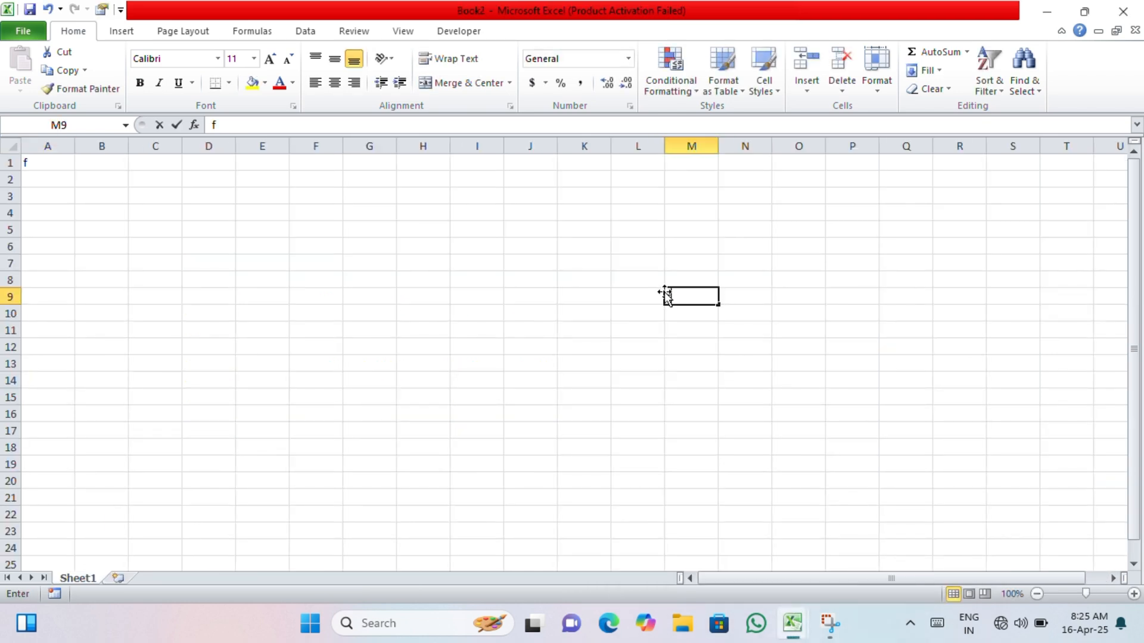
{"action": "left_click", "coordinate": [492, 278]}
{"action": "type", "text": "f"}
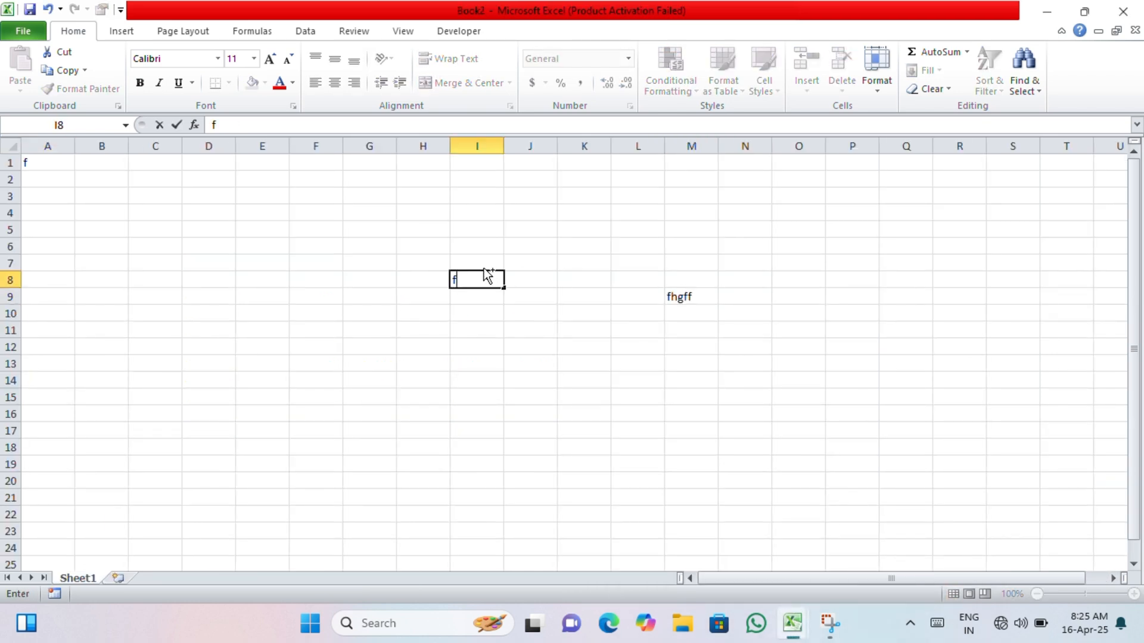
{"action": "left_click", "coordinate": [423, 347]}
- Enter "gkg" in cell F5 of Book2
{"action": "scroll", "coordinate": [386, 273], "scroll_direction": "up", "scroll_amount": 5}
{"action": "left_click", "coordinate": [386, 289]}
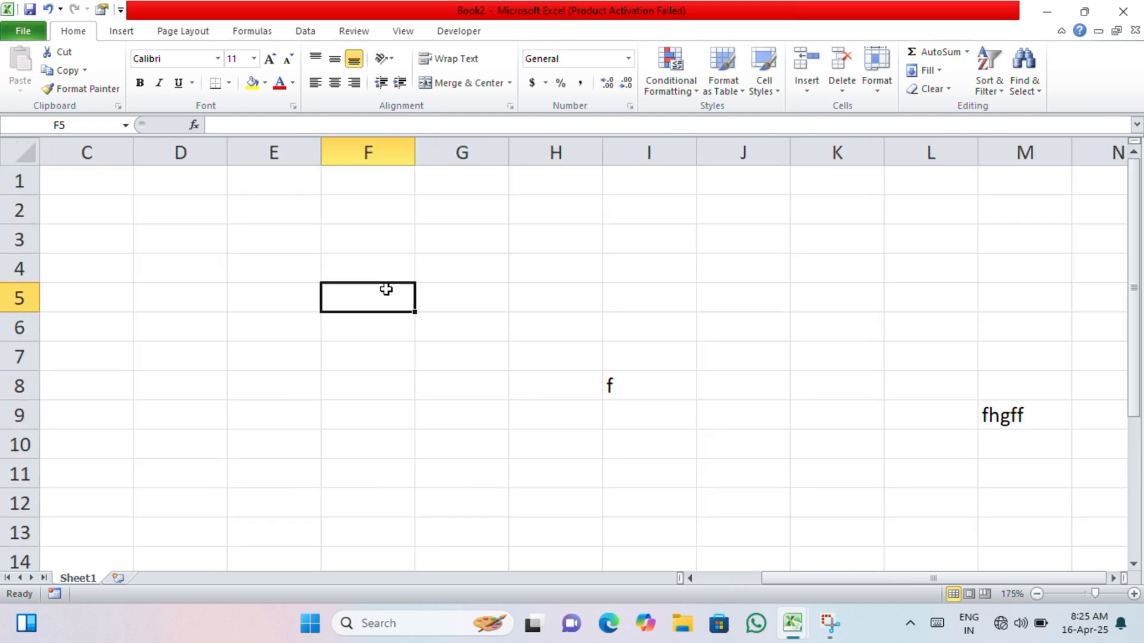
{"action": "type", "text": "gkg"}
{"action": "left_click", "coordinate": [443, 403]}
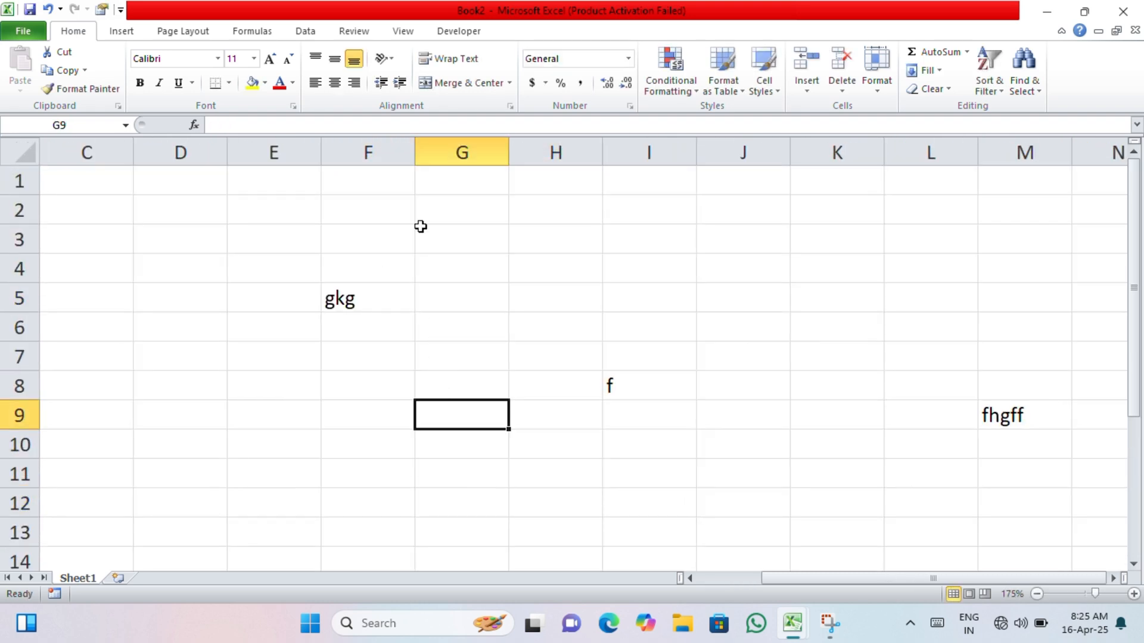
- Arrange all open workbook windows with the Tiled option
{"action": "left_click", "coordinate": [401, 33]}
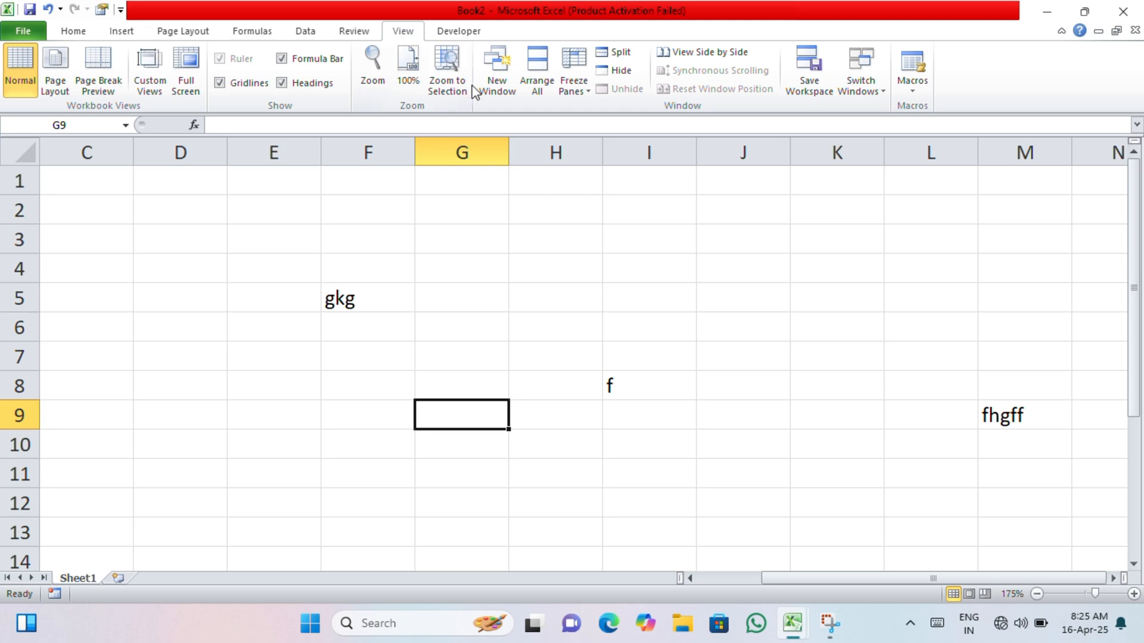
{"action": "left_click", "coordinate": [554, 86]}
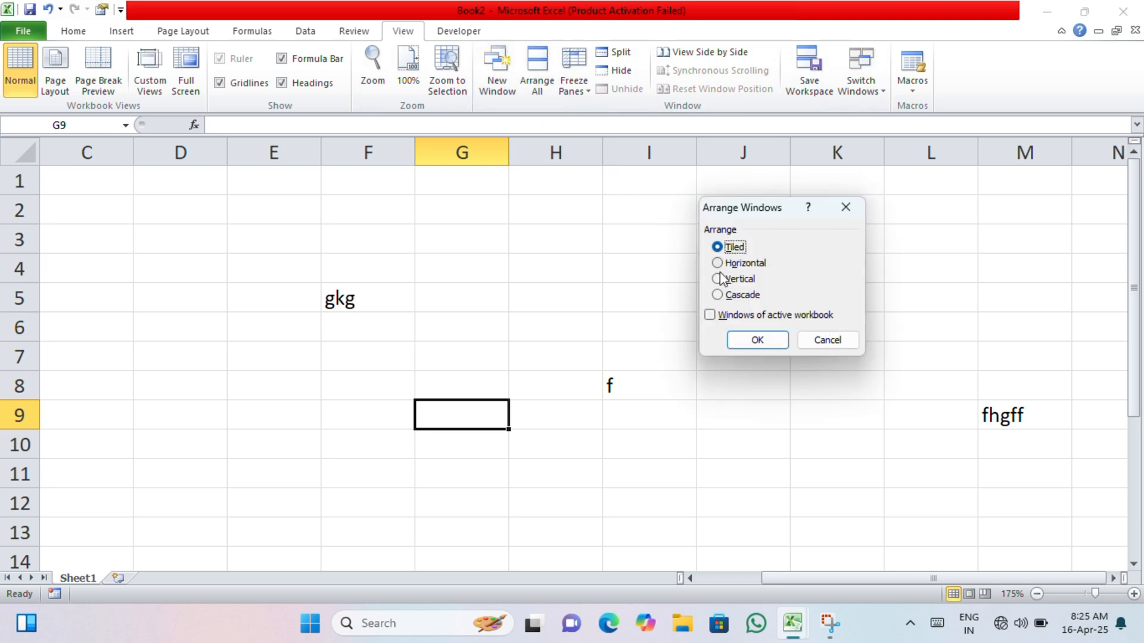
{"action": "left_click", "coordinate": [755, 337]}
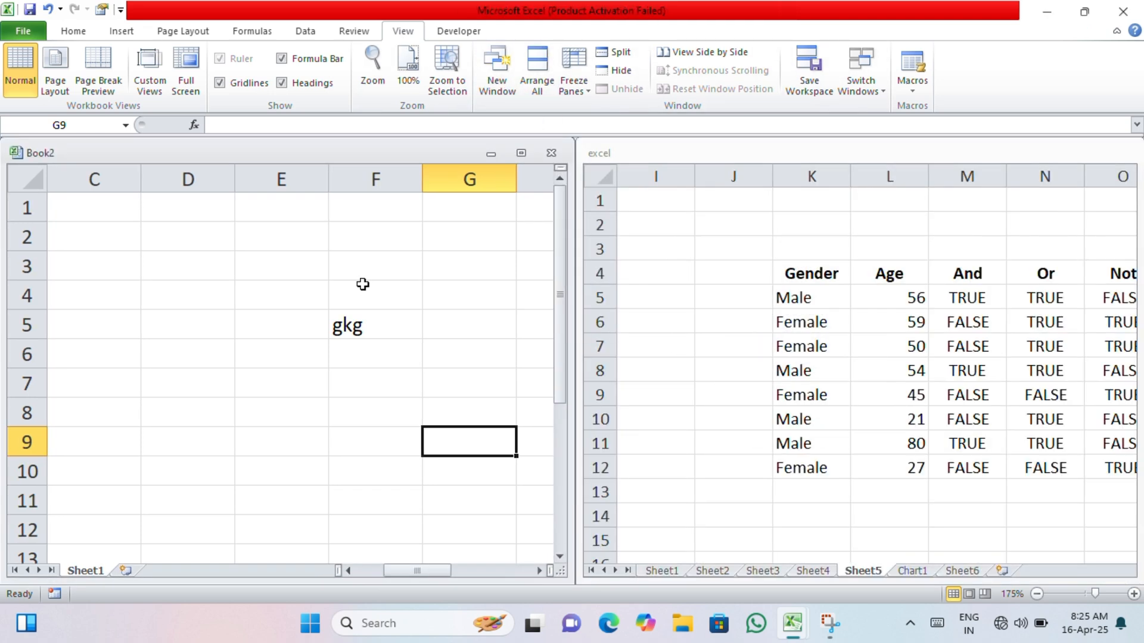
- Enter "dfvgsgv" in cell E6 of Book2
{"action": "scroll", "coordinate": [714, 382], "scroll_direction": "down", "scroll_amount": 3}
{"action": "scroll", "coordinate": [710, 378], "scroll_direction": "up", "scroll_amount": 3}
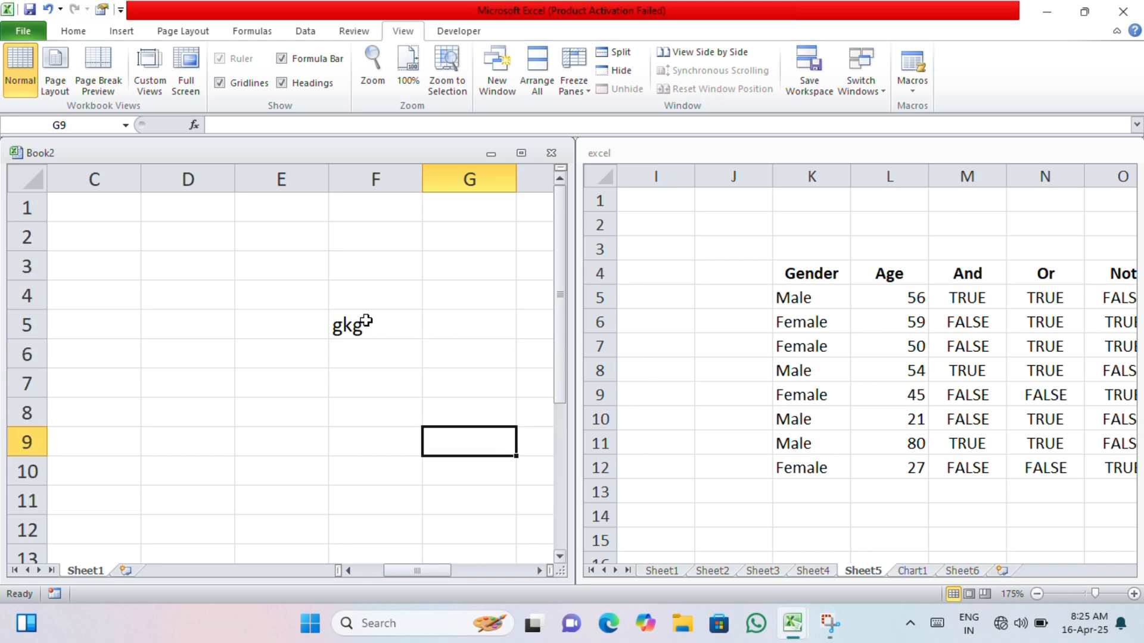
{"action": "left_click", "coordinate": [240, 345]}
{"action": "type", "text": "dfvgsgv"}
{"action": "scroll", "coordinate": [701, 412], "scroll_direction": "down", "scroll_amount": 2}
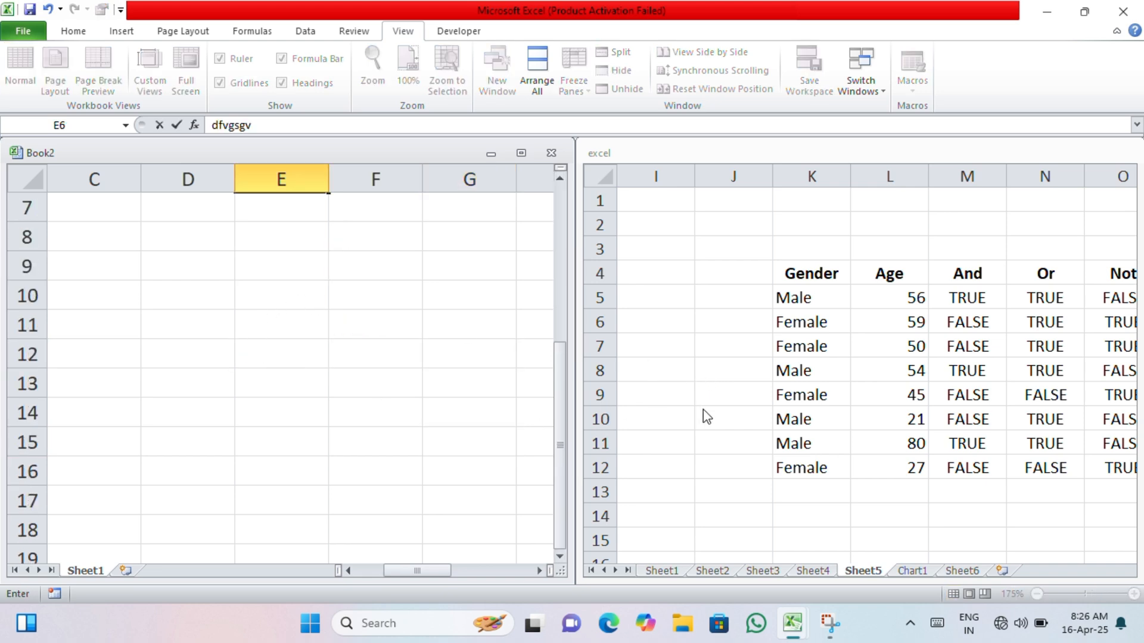
{"action": "scroll", "coordinate": [697, 416], "scroll_direction": "up", "scroll_amount": 2}
- In the "excel" workbook's Sheet5, enter "sdsvsgvs" in J17 and "gv" in J20
{"action": "left_click", "coordinate": [714, 446]}
{"action": "scroll", "coordinate": [713, 419], "scroll_direction": "down", "scroll_amount": 3}
{"action": "left_click", "coordinate": [754, 367]}
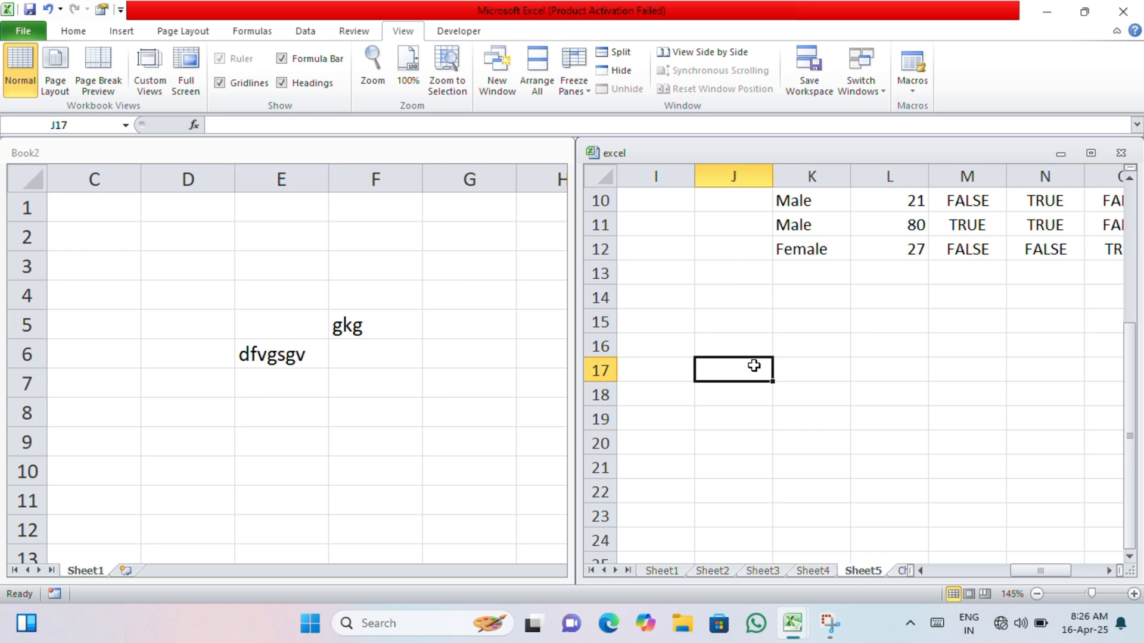
{"action": "type", "text": "sdsvsgvs"}
{"action": "left_click", "coordinate": [737, 444]}
{"action": "type", "text": "gv"}
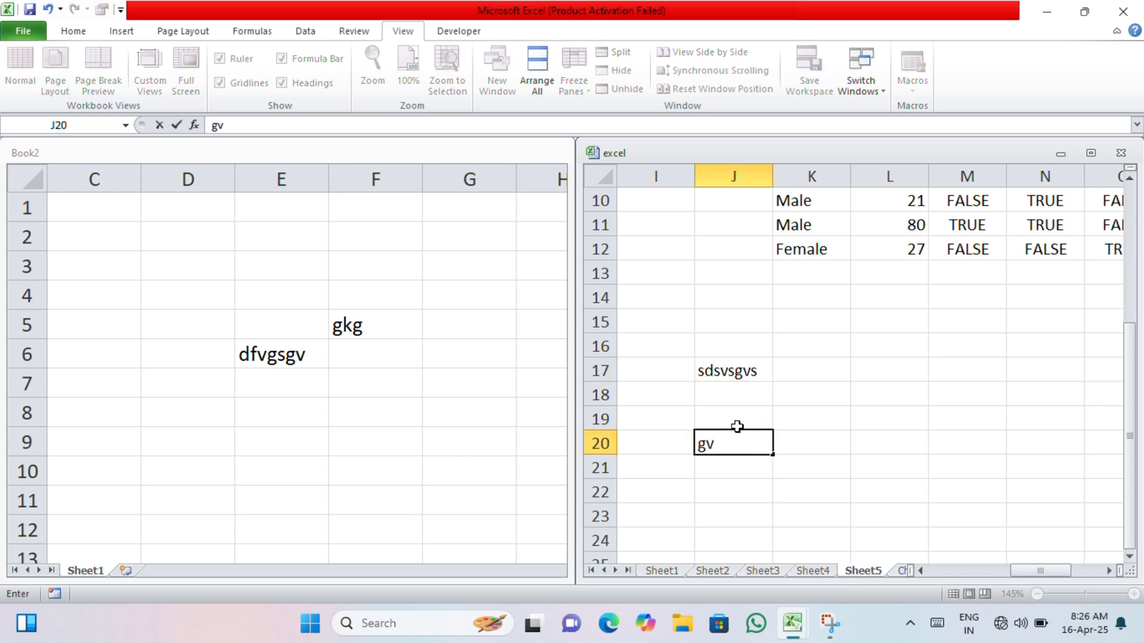
{"action": "left_click", "coordinate": [775, 411]}
- Enter "fdggfhfdhbtdh" in cell K24 of Sheet5 in the "excel" workbook
{"action": "scroll", "coordinate": [761, 408], "scroll_direction": "up", "scroll_amount": 3}
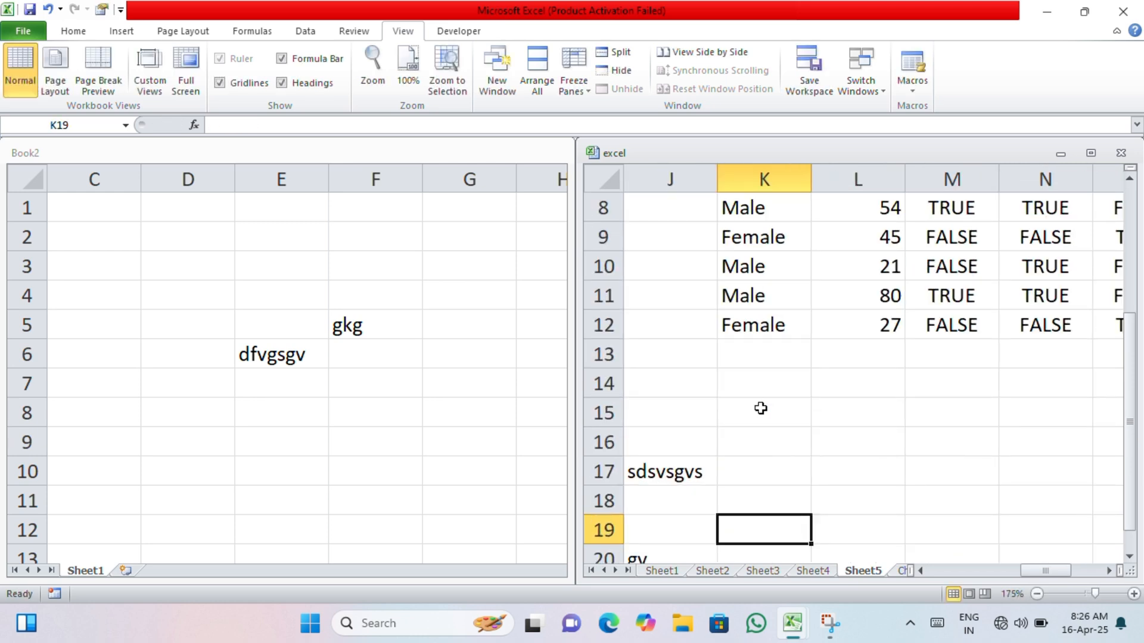
{"action": "scroll", "coordinate": [761, 408], "scroll_direction": "down", "scroll_amount": 6}
{"action": "scroll", "coordinate": [760, 408], "scroll_direction": "up", "scroll_amount": 3}
{"action": "left_click", "coordinate": [760, 408]}
{"action": "type", "text": "fdggfhfdhbtdh"}
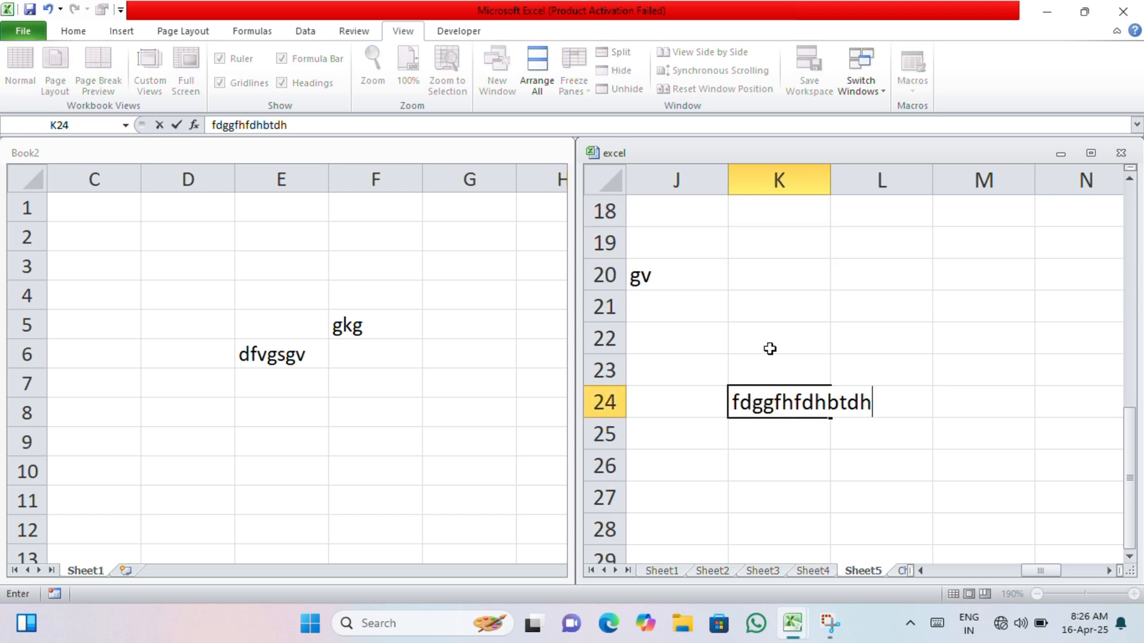
- In Book2, enter "hrdnjfd" in cell E19 and "hkgh" in cell F19
{"action": "left_click", "coordinate": [344, 420]}
{"action": "scroll", "coordinate": [240, 430], "scroll_direction": "up", "scroll_amount": 5, "text": "ctrl"}
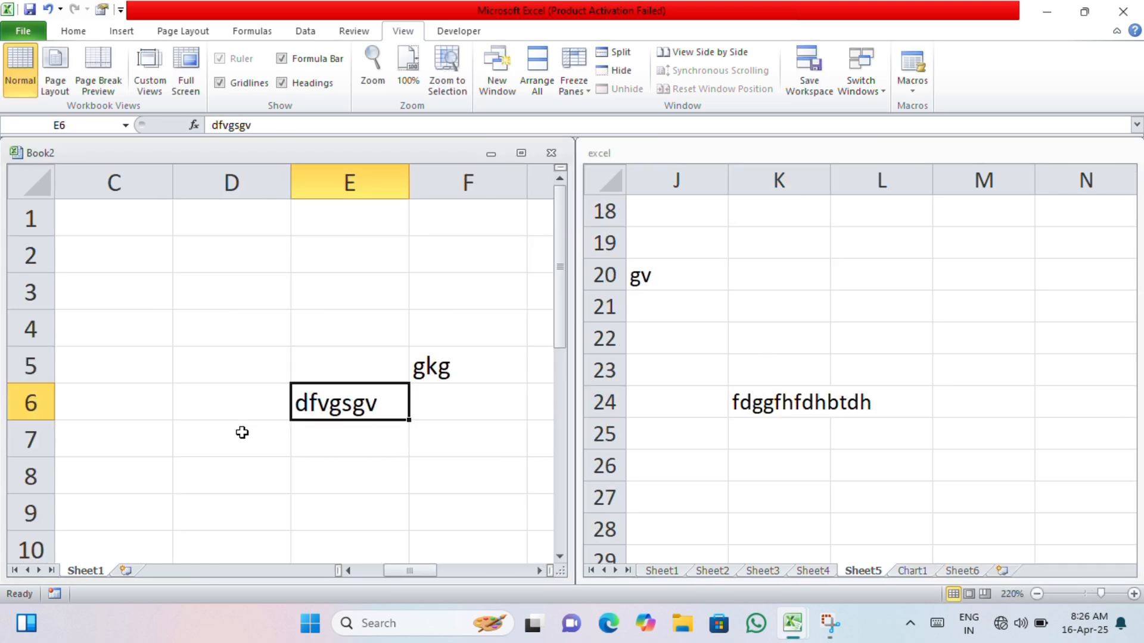
{"action": "scroll", "coordinate": [305, 421], "scroll_direction": "down", "scroll_amount": 5}
{"action": "left_click", "coordinate": [260, 352]}
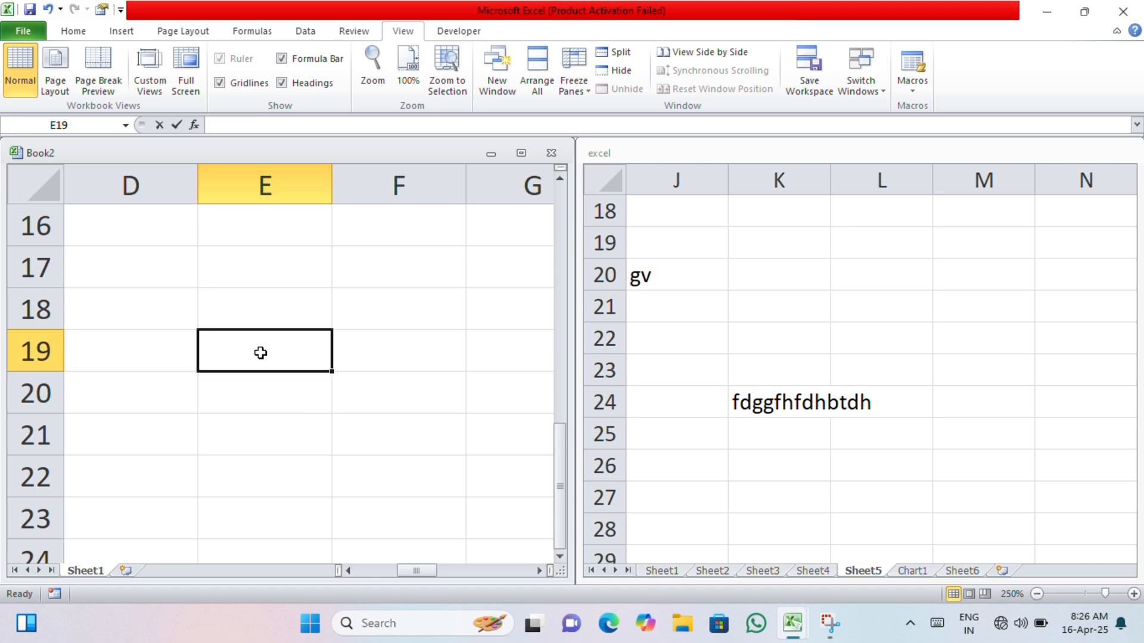
{"action": "type", "text": "hrdnjfd"}
{"action": "left_click", "coordinate": [426, 365]}
{"action": "type", "text": "hkgh"}
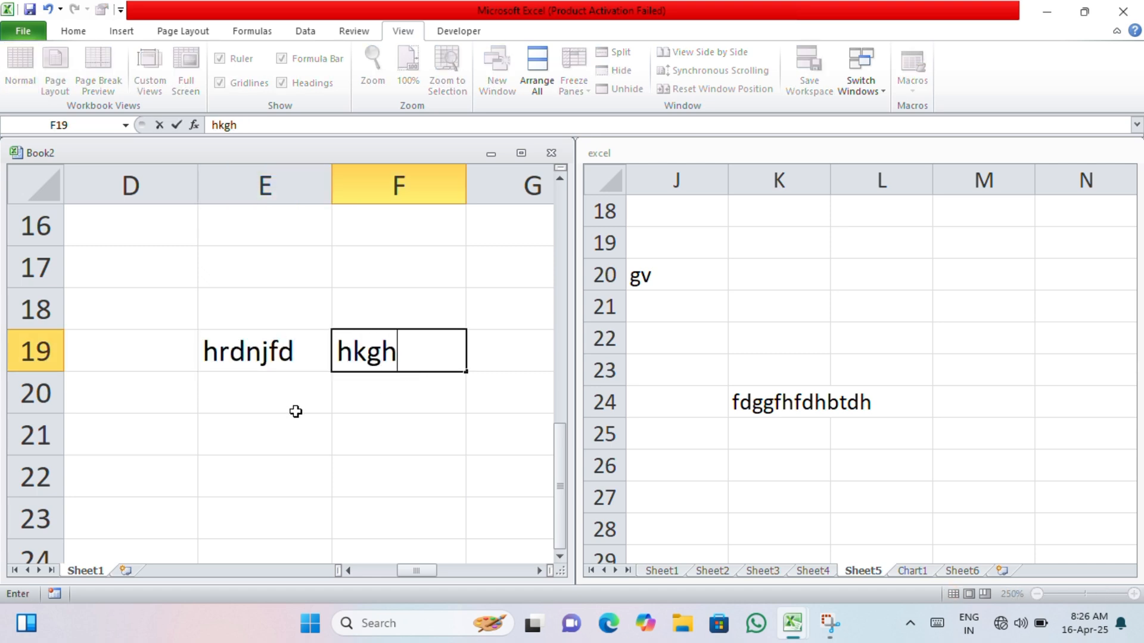
- Enter "gkmghm" in cells E20 and E18 of Book2
{"action": "left_click", "coordinate": [298, 411]}
{"action": "type", "text": "gkmghm"}
{"action": "left_click", "coordinate": [313, 306]}
{"action": "type", "text": "g"}
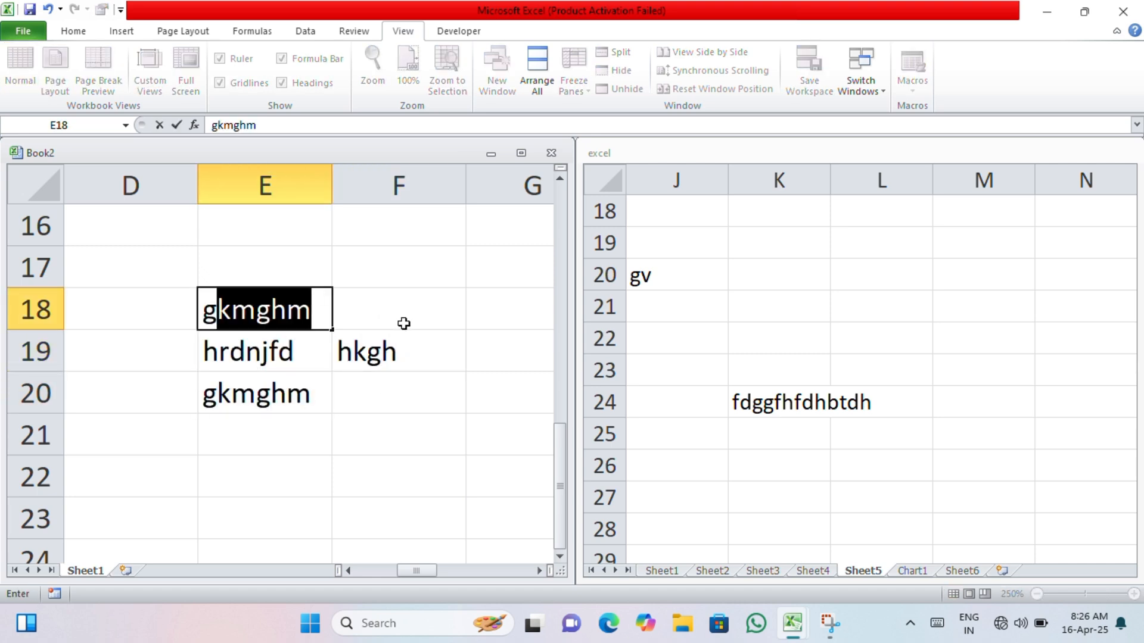
{"action": "left_click", "coordinate": [404, 323]}
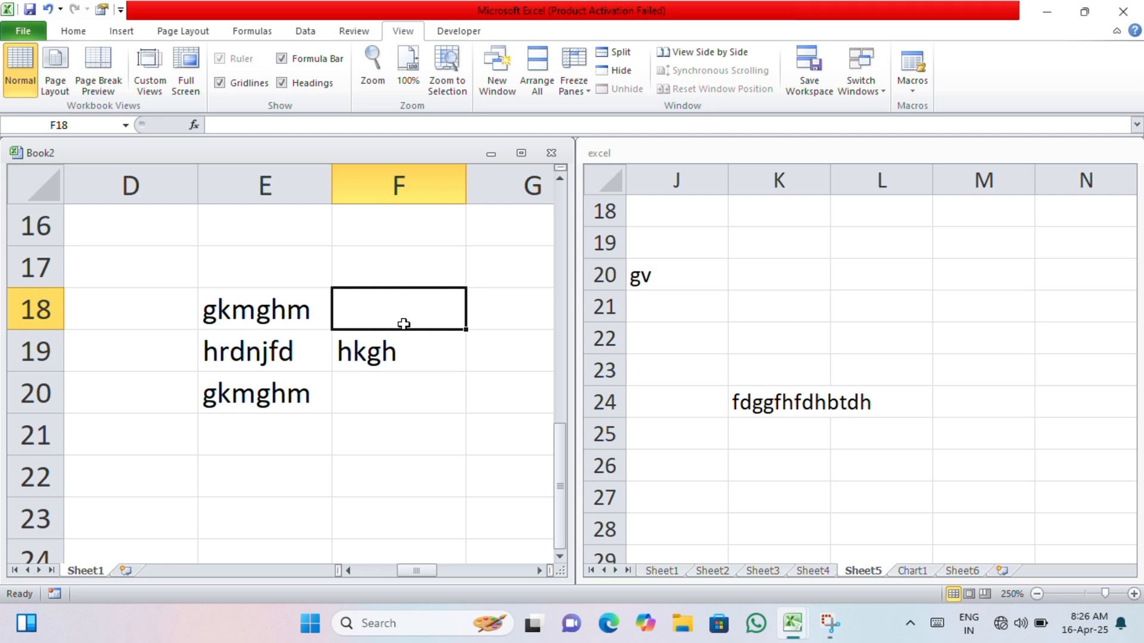
- Rearrange all open workbook windows with the Horizontal option
{"action": "left_click", "coordinate": [537, 75]}
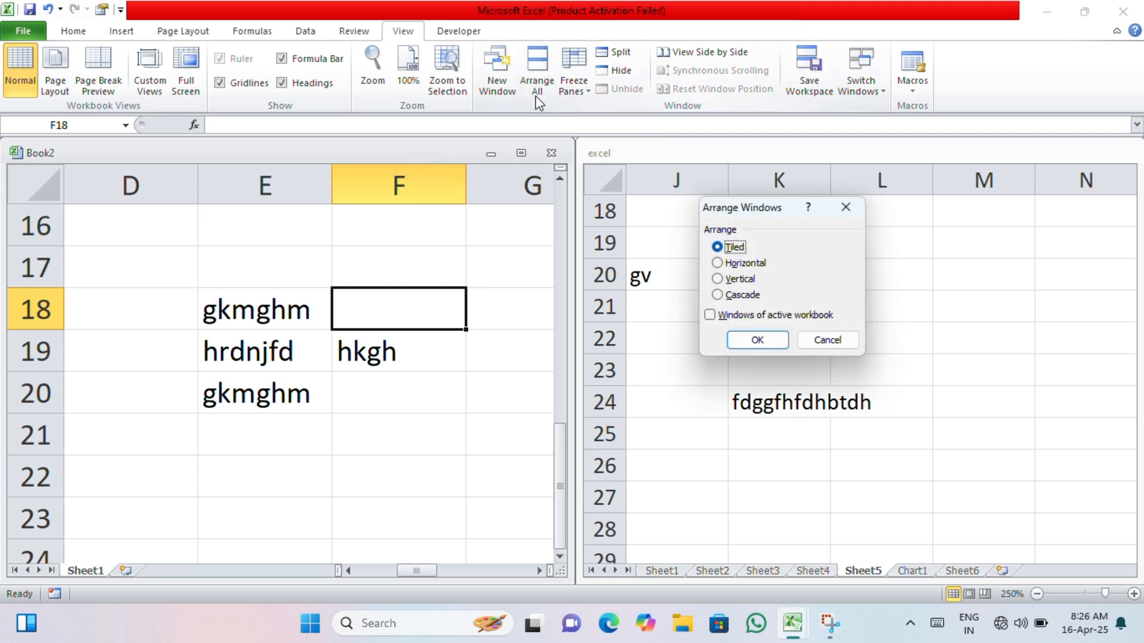
{"action": "left_click", "coordinate": [718, 263]}
{"action": "left_click", "coordinate": [757, 341]}
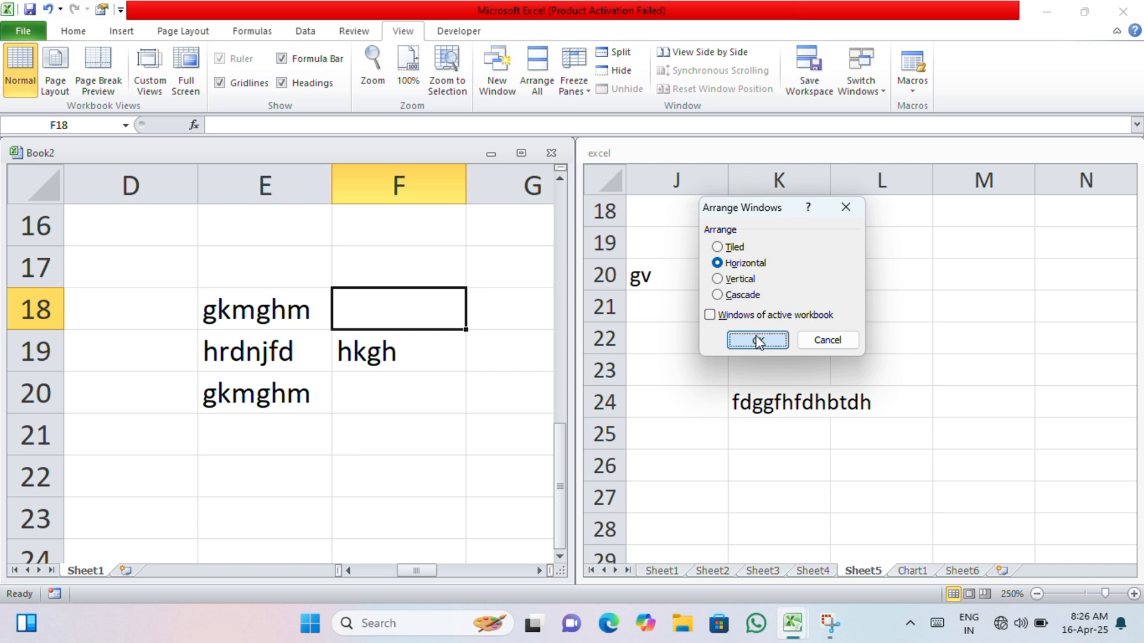
- Enter "vzxd" in G17 of Book2, and "xbxb xb" in K24 and "fbsf bxfd" in N22 of the "excel" workbook's Sheet5
{"action": "left_click", "coordinate": [502, 282]}
{"action": "type", "text": "vzxd"}
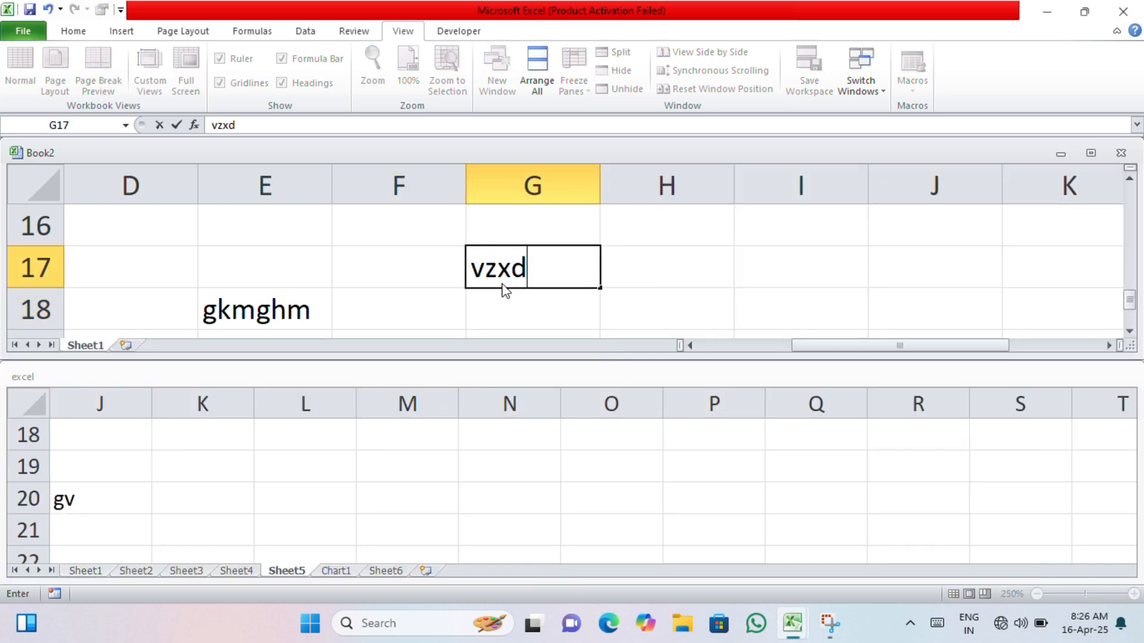
{"action": "left_click", "coordinate": [510, 472]}
{"action": "type", "text": "xbxb xb"}
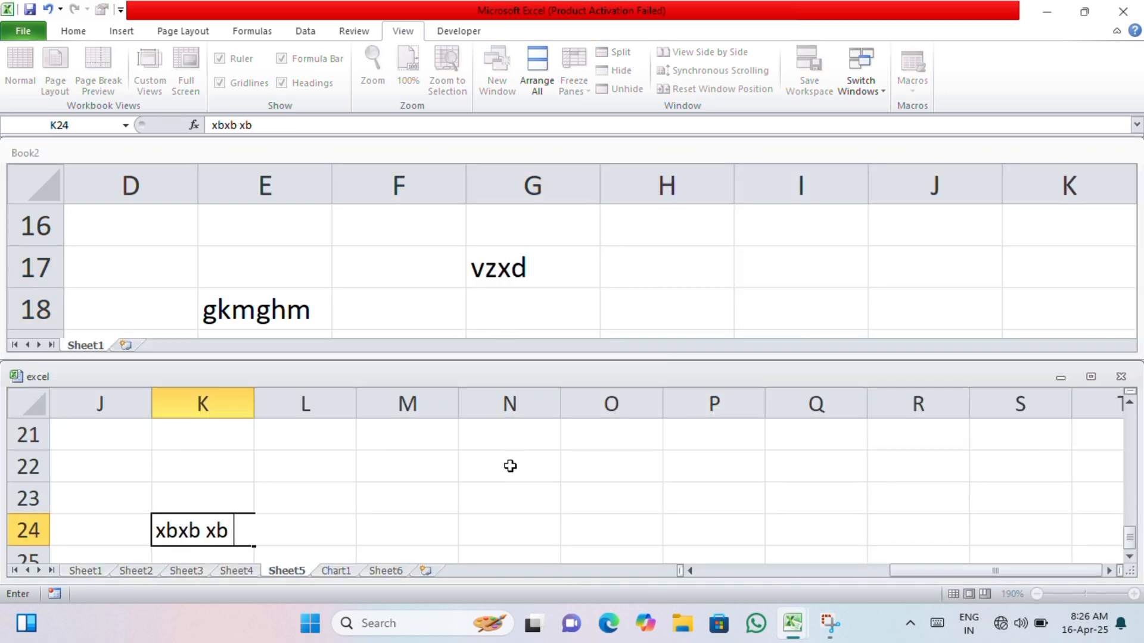
{"action": "left_click", "coordinate": [510, 466]}
{"action": "type", "text": "fbsf bxfd"}
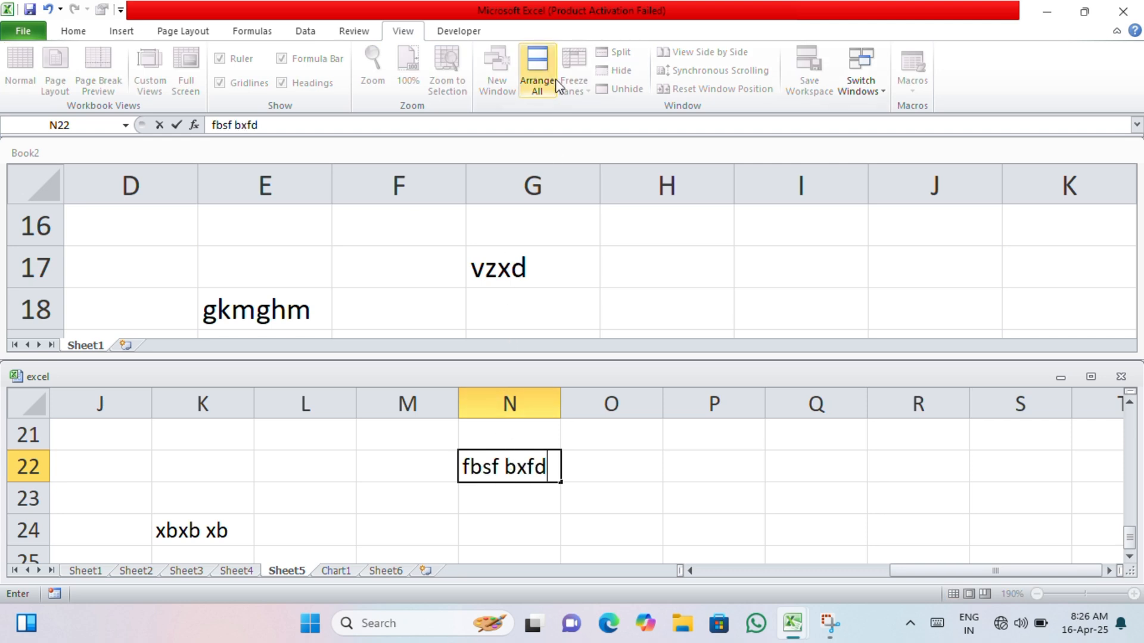
- Rearrange the workbook windows with the Vertical option and enter "axad" in cell M25 of the "excel" workbook's Sheet5
{"action": "left_click", "coordinate": [556, 84]}
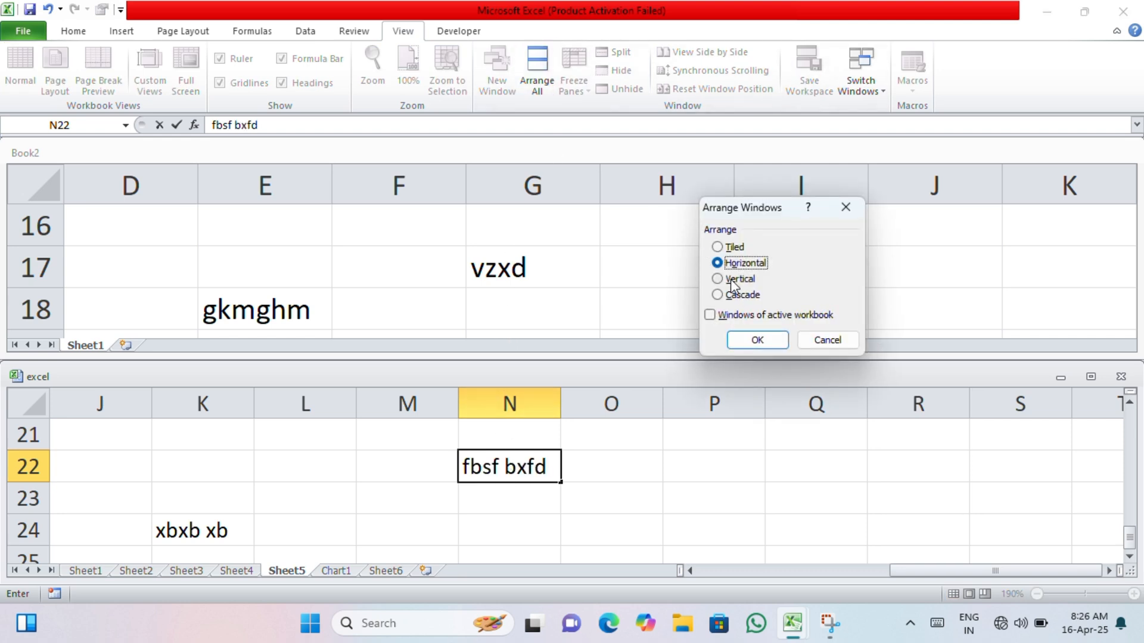
{"action": "left_click", "coordinate": [733, 283]}
{"action": "left_click", "coordinate": [756, 340]}
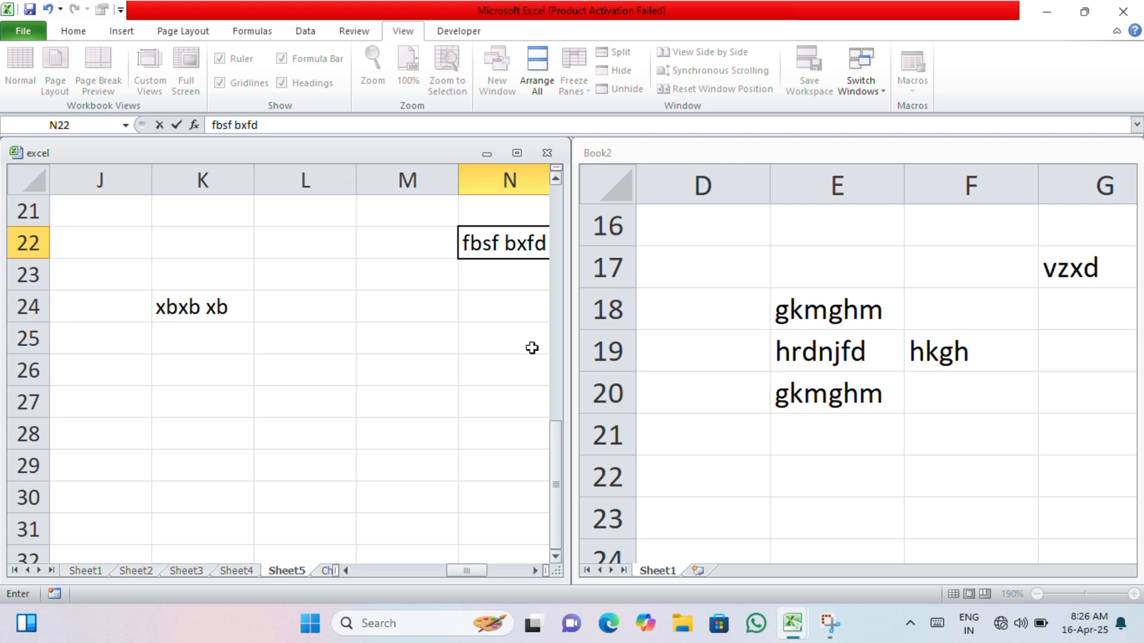
{"action": "left_click", "coordinate": [438, 356]}
{"action": "type", "text": "axad"}
- Activate Book2 and open a new window of it
{"action": "left_click", "coordinate": [732, 364]}
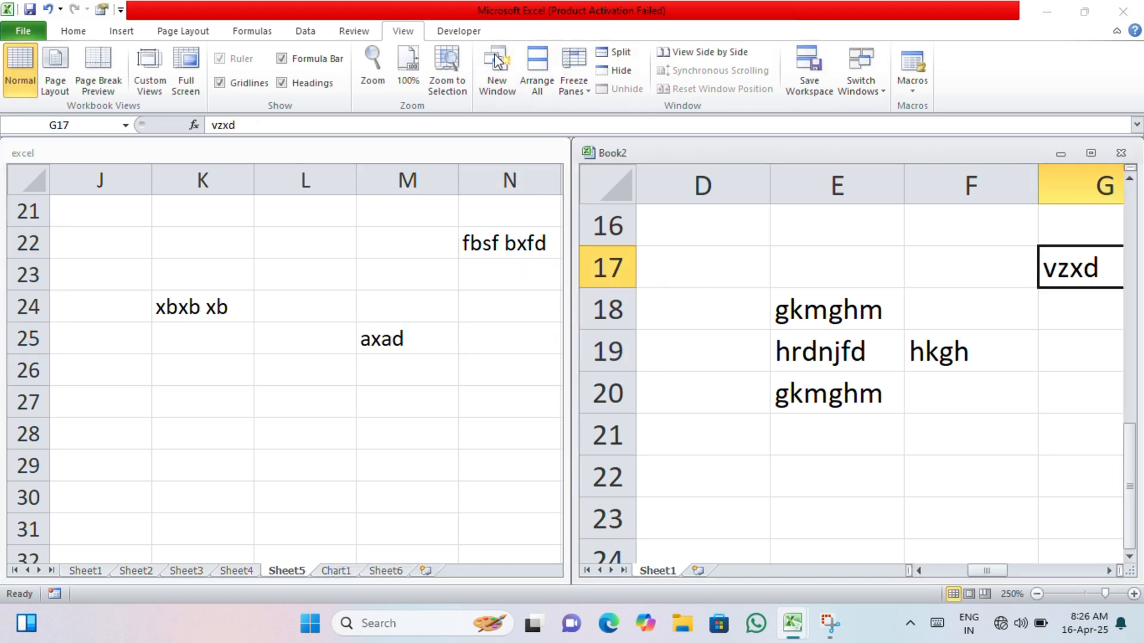
{"action": "left_click", "coordinate": [496, 60]}
{"action": "left_click", "coordinate": [512, 96]}
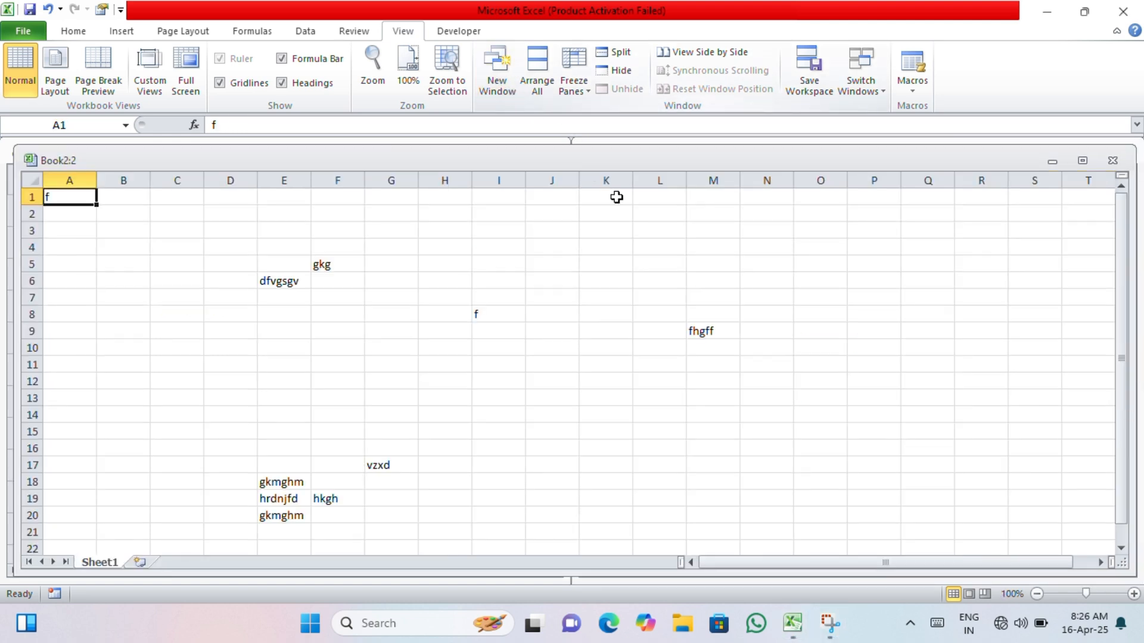
- Maximize the Book2:2 window and rearrange all open workbook windows with the Tiled option
{"action": "left_click", "coordinate": [1083, 161]}
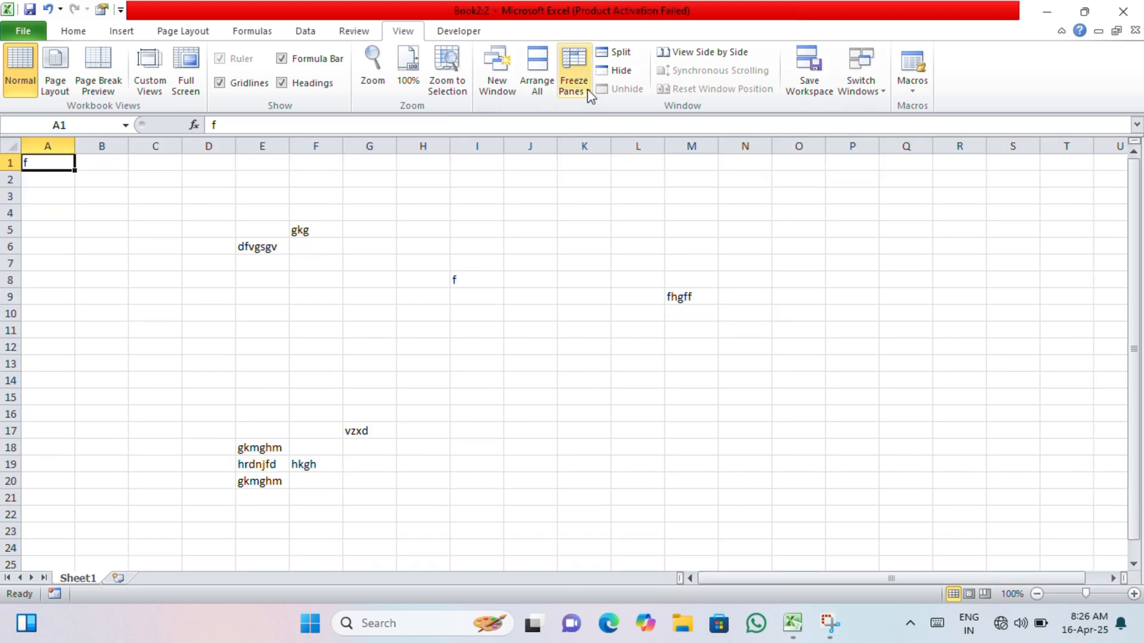
{"action": "left_click", "coordinate": [535, 78]}
{"action": "left_click", "coordinate": [717, 246]}
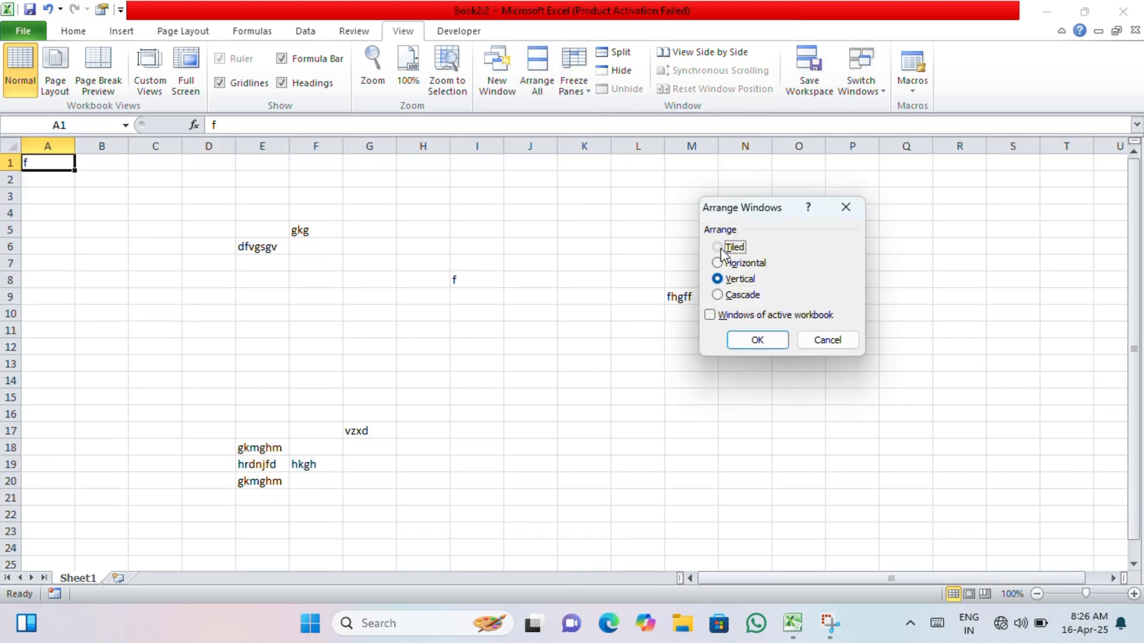
{"action": "left_click", "coordinate": [749, 340]}
{"action": "left_click", "coordinate": [745, 276]}
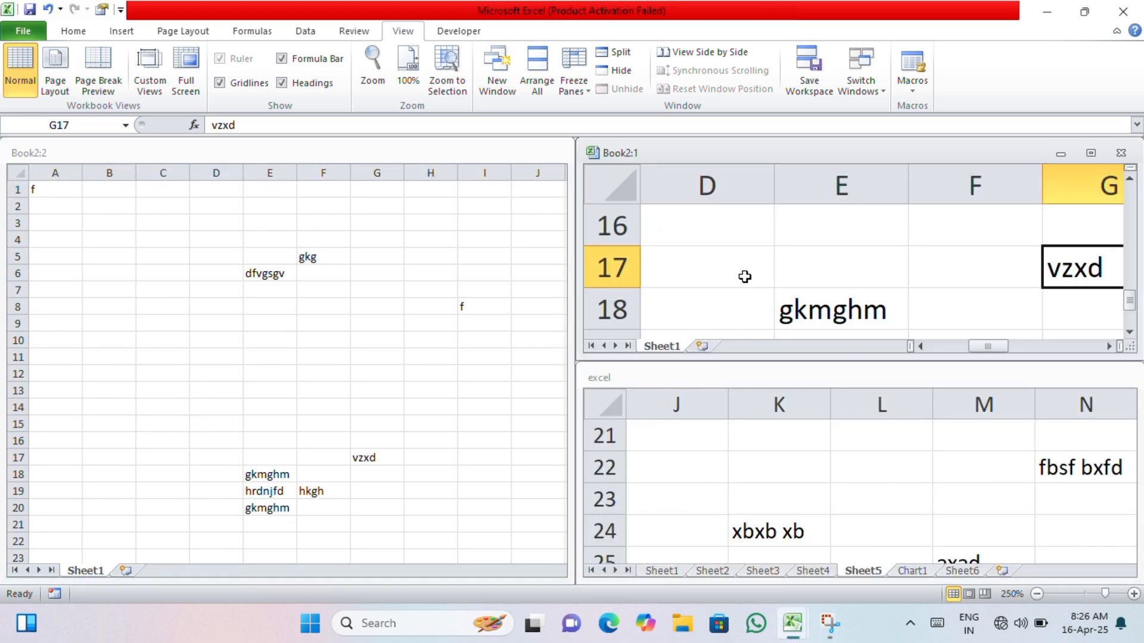
- Enter "zdvcdv d" in cell A1 of the Book2:2 window
{"action": "left_click", "coordinate": [385, 353]}
{"action": "type", "text": "zdvcdv d"}
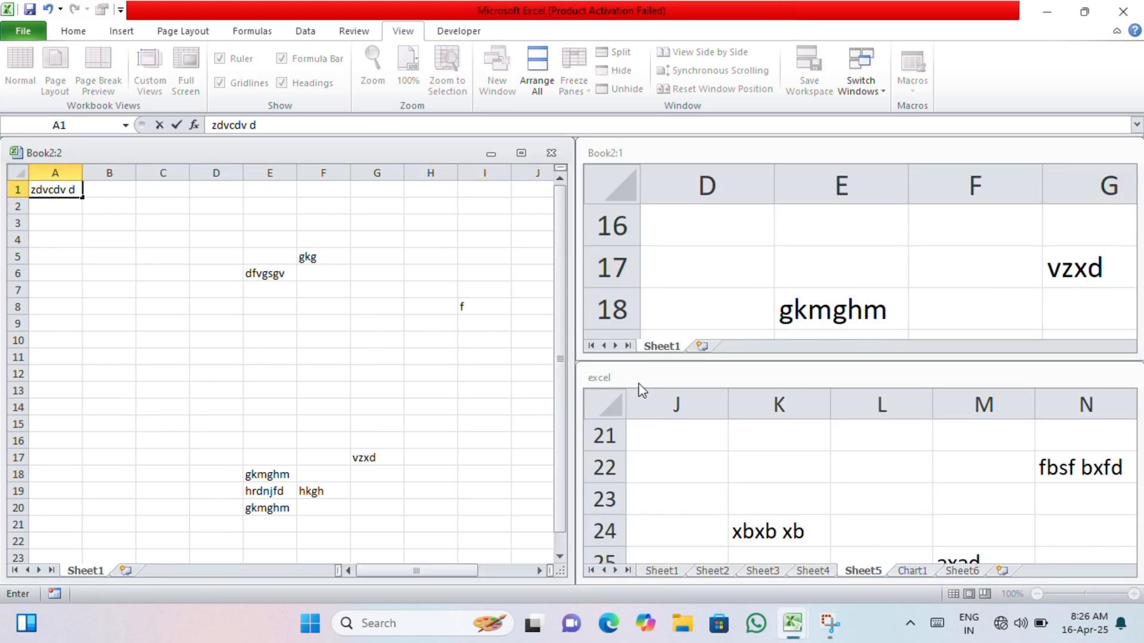
{"action": "scroll", "coordinate": [817, 416], "scroll_direction": "down", "scroll_amount": 3}
{"action": "scroll", "coordinate": [820, 416], "scroll_direction": "up", "scroll_amount": 3}
{"action": "scroll", "coordinate": [875, 284], "scroll_direction": "down", "scroll_amount": 2}
- Zoom the Book2:1 window to 205% and enter "fdhbrdhfn" in cell F2
{"action": "left_click", "coordinate": [875, 284]}
{"action": "scroll", "coordinate": [816, 286], "scroll_direction": "down", "scroll_amount": 5}
{"action": "scroll", "coordinate": [814, 287], "scroll_direction": "up", "scroll_amount": 10}
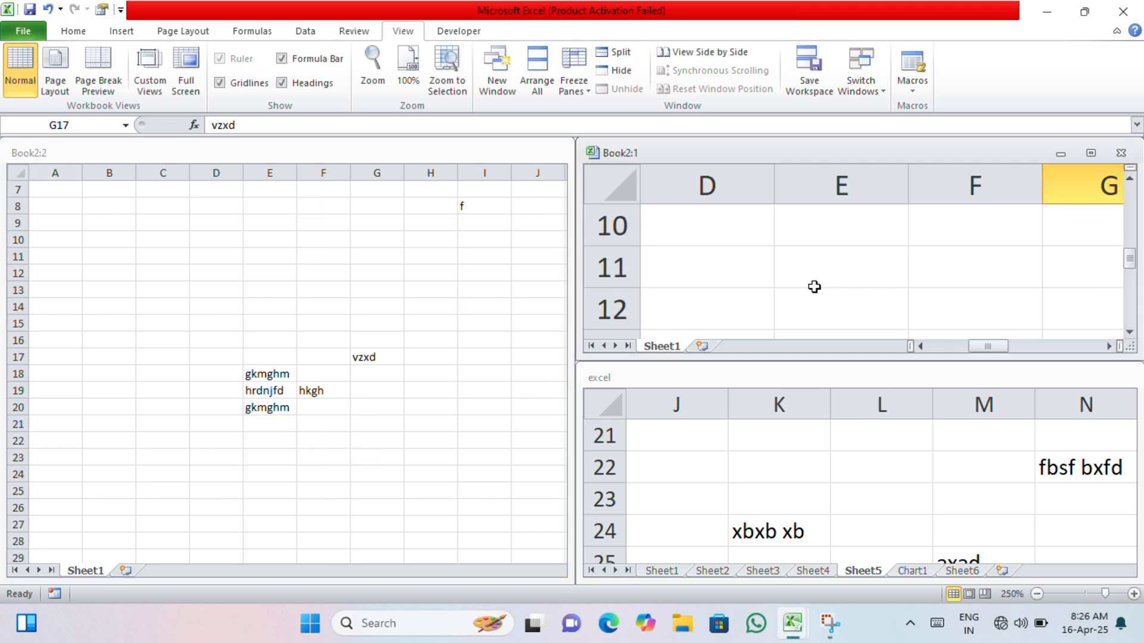
{"action": "scroll", "coordinate": [814, 286], "scroll_direction": "down", "scroll_amount": 12}
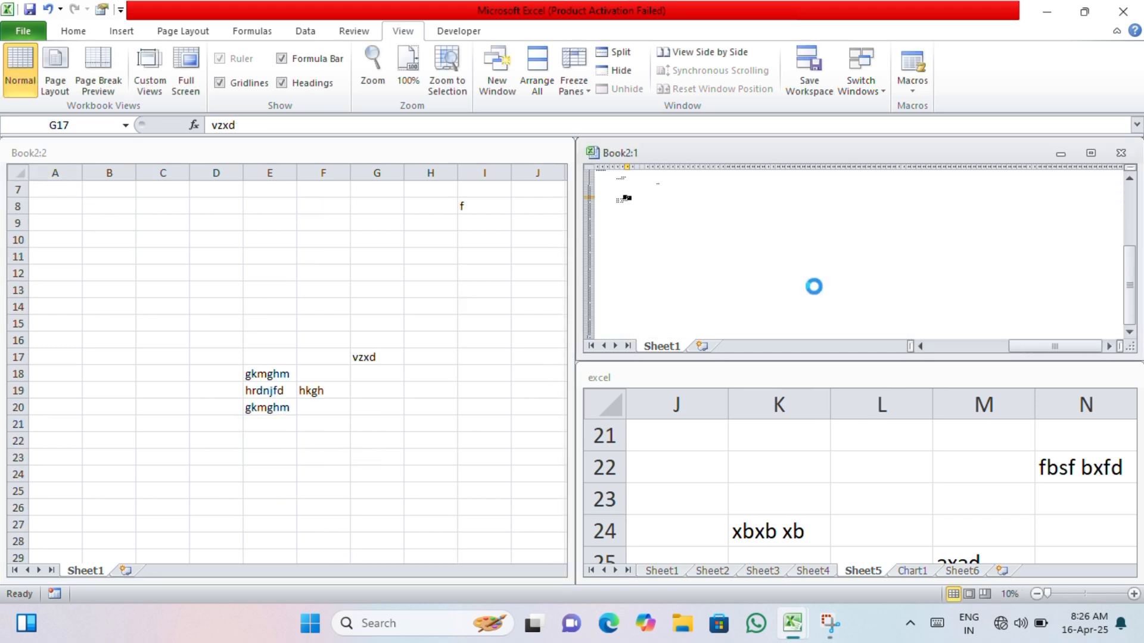
{"action": "scroll", "coordinate": [814, 287], "scroll_direction": "up", "scroll_amount": 9}
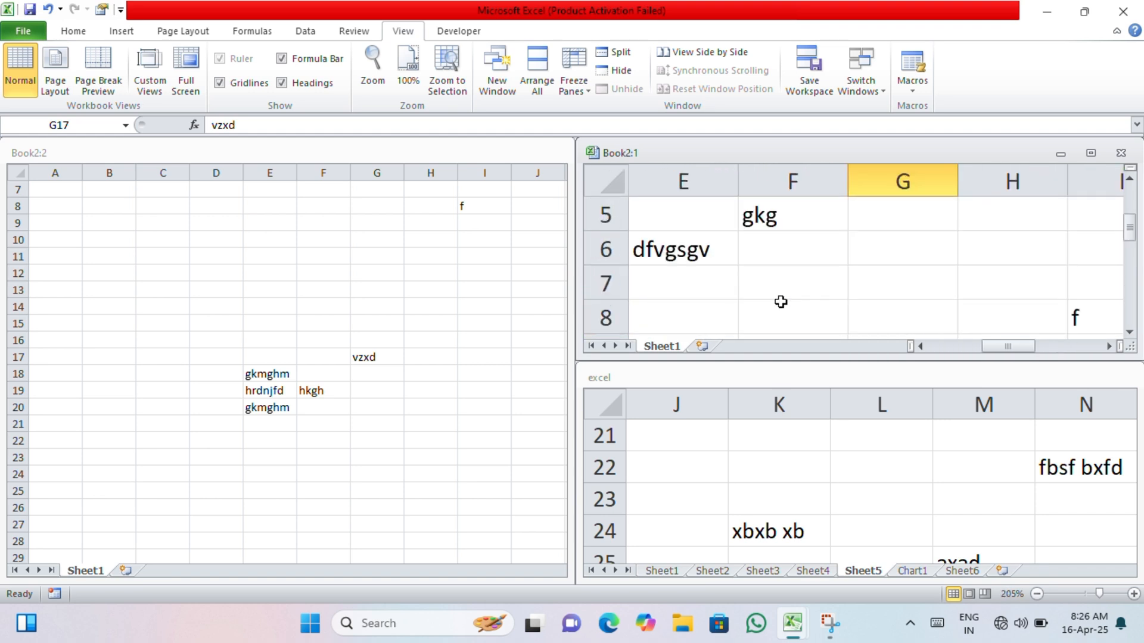
{"action": "left_click", "coordinate": [760, 265]}
{"action": "type", "text": "fdhbrdhfn"}
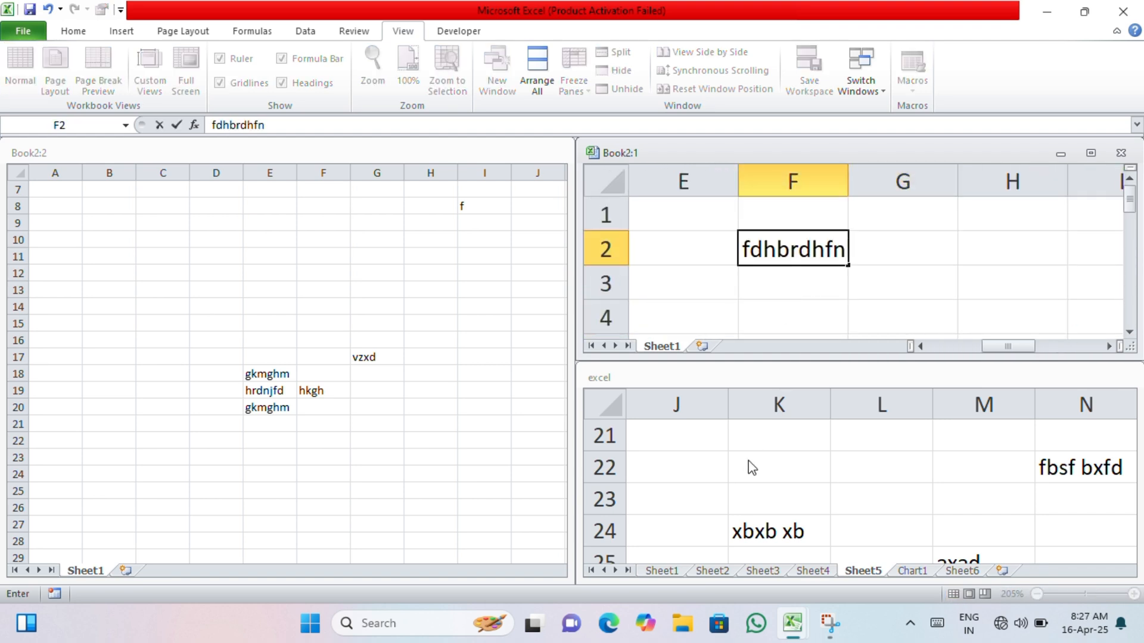
- Enter "hgfbfnhf" in cell F19 of the "excel" workbook's Sheet5 and zoom that window to 145%
{"action": "left_click", "coordinate": [752, 468]}
{"action": "scroll", "coordinate": [747, 458], "scroll_direction": "down", "scroll_amount": 10}
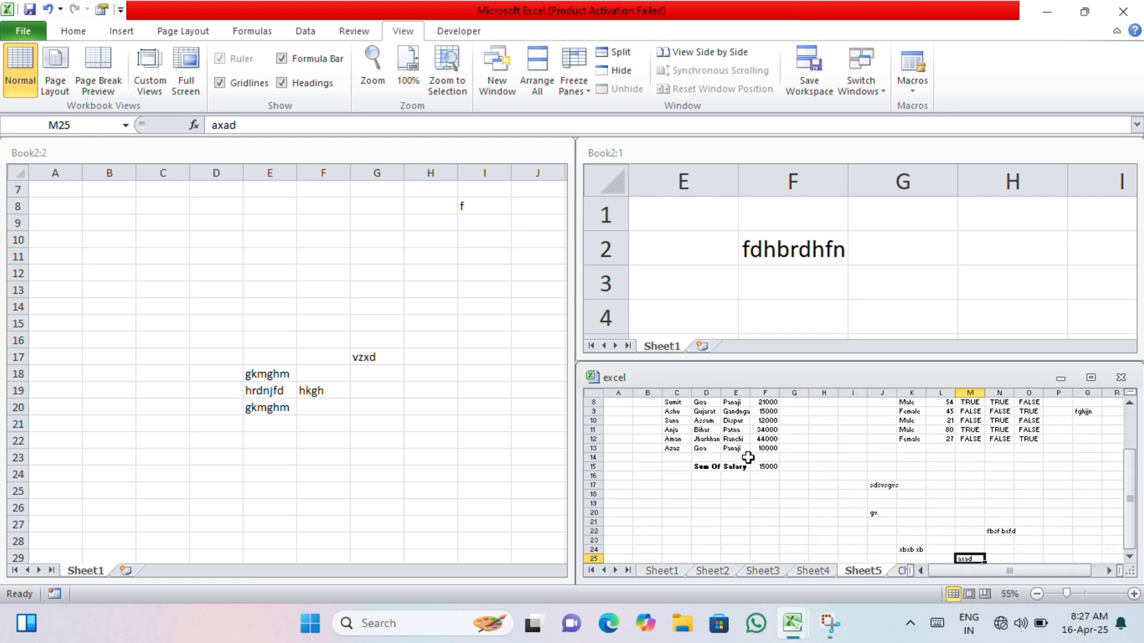
{"action": "scroll", "coordinate": [748, 457], "scroll_direction": "up", "scroll_amount": 1}
{"action": "left_click", "coordinate": [734, 487]}
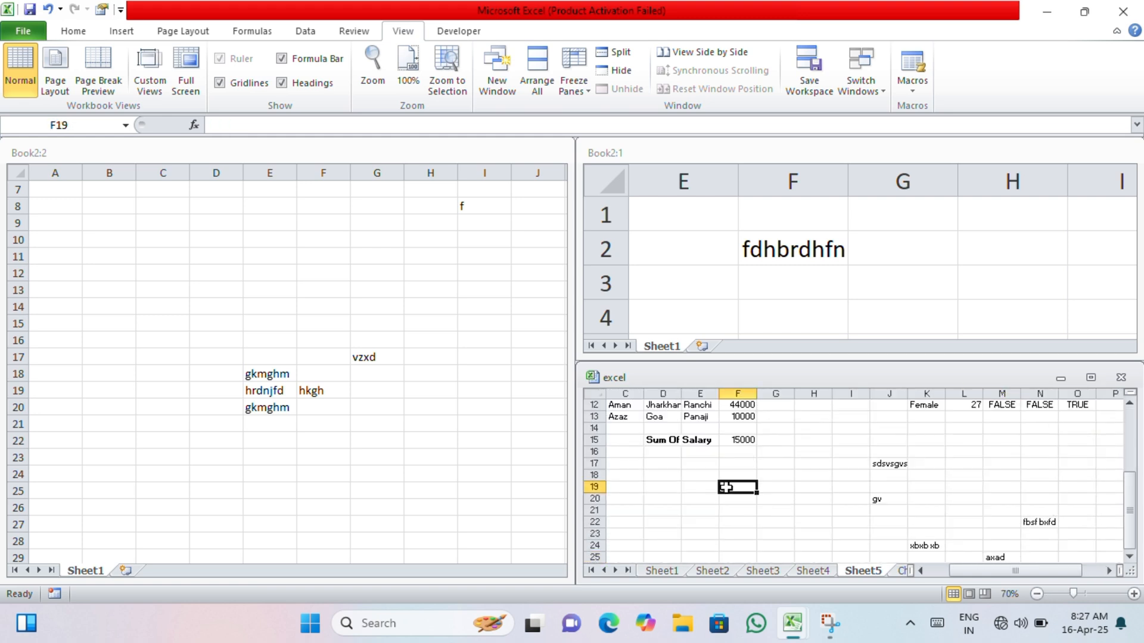
{"action": "type", "text": "hgfbfnhf"}
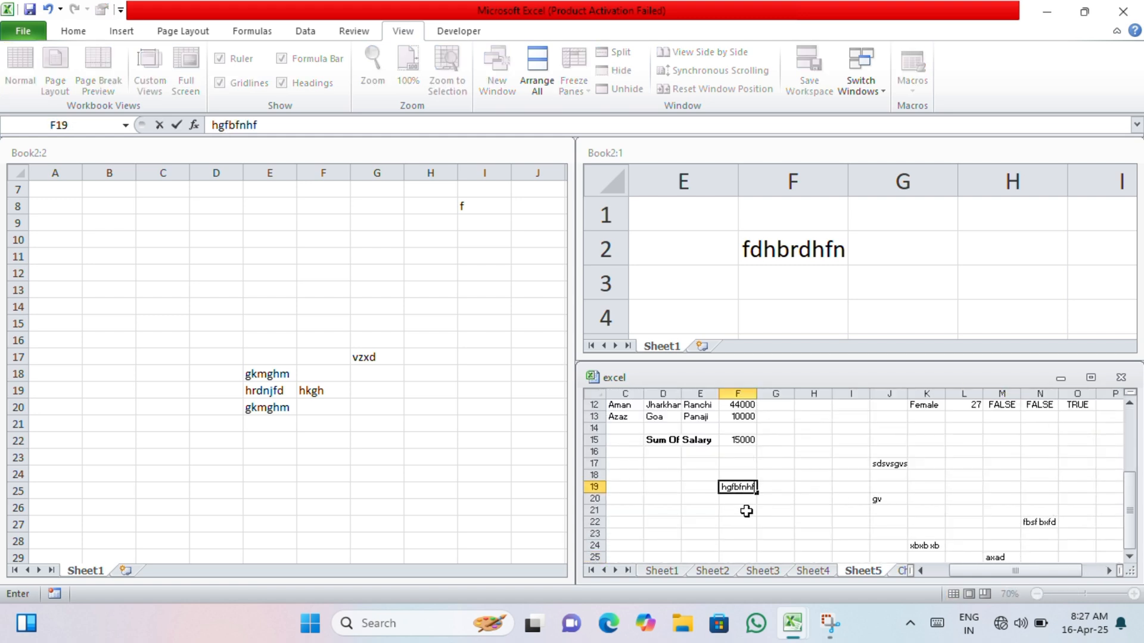
{"action": "scroll", "coordinate": [736, 507], "scroll_direction": "up", "scroll_amount": 1}
{"action": "left_click", "coordinate": [730, 509]}
{"action": "scroll", "coordinate": [722, 508], "scroll_direction": "up", "scroll_amount": 5}
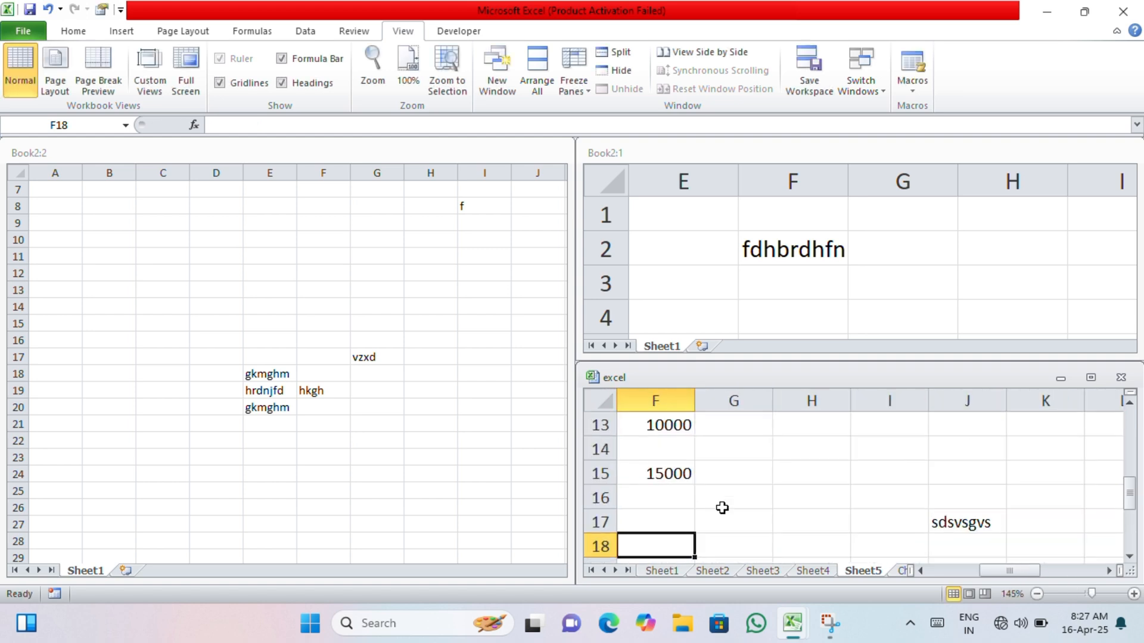
{"action": "scroll", "coordinate": [722, 508], "scroll_direction": "up", "scroll_amount": 4}
- Zoom the Book2:2 window to 190% and enter "fgthbf" in cell E11
{"action": "left_click", "coordinate": [386, 467]}
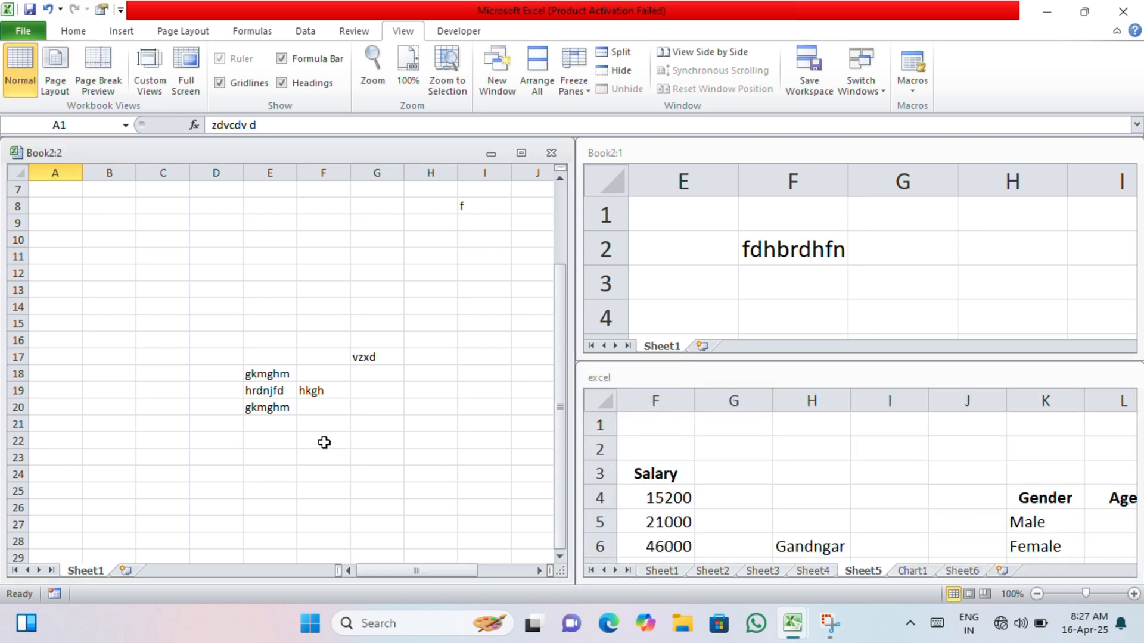
{"action": "scroll", "coordinate": [322, 442], "scroll_direction": "up", "scroll_amount": 6}
{"action": "left_click", "coordinate": [290, 379]}
{"action": "type", "text": "fgthbf"}
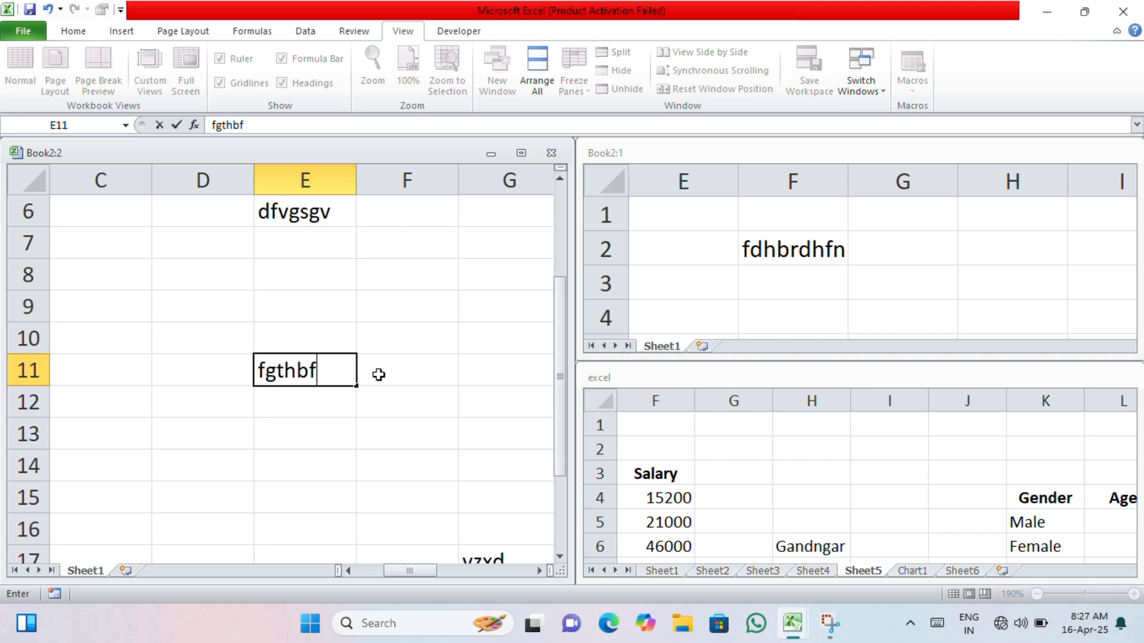
{"action": "left_click", "coordinate": [427, 414]}
- Open another new window of Book2 and arrange all workbook windows with the Cascade option
{"action": "left_click", "coordinate": [494, 83]}
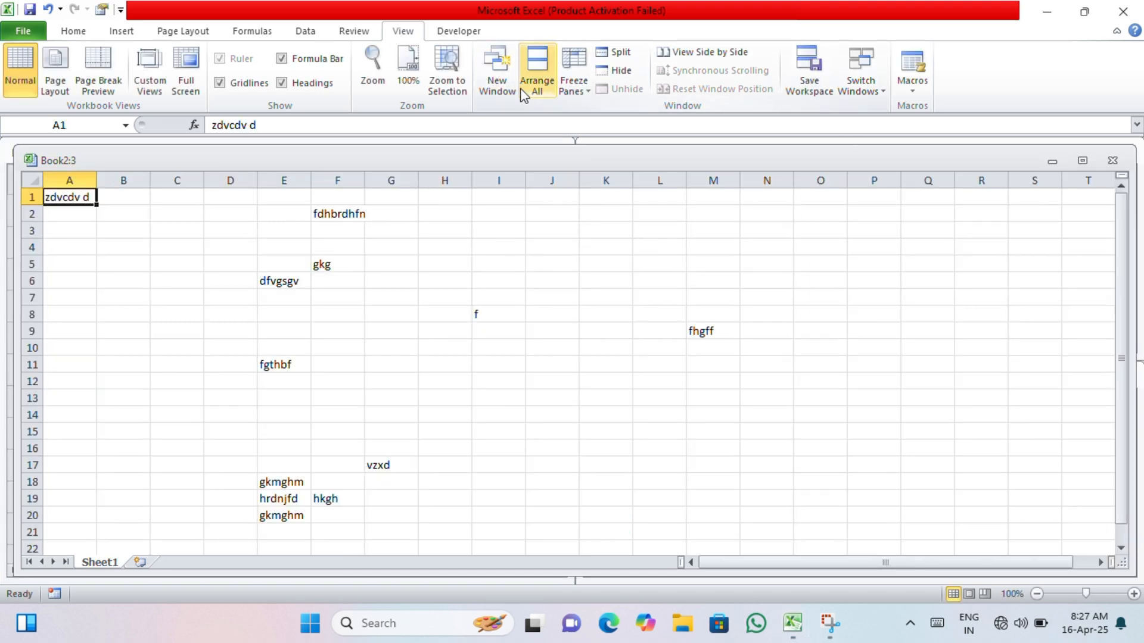
{"action": "left_click", "coordinate": [537, 77]}
{"action": "left_click", "coordinate": [752, 296]}
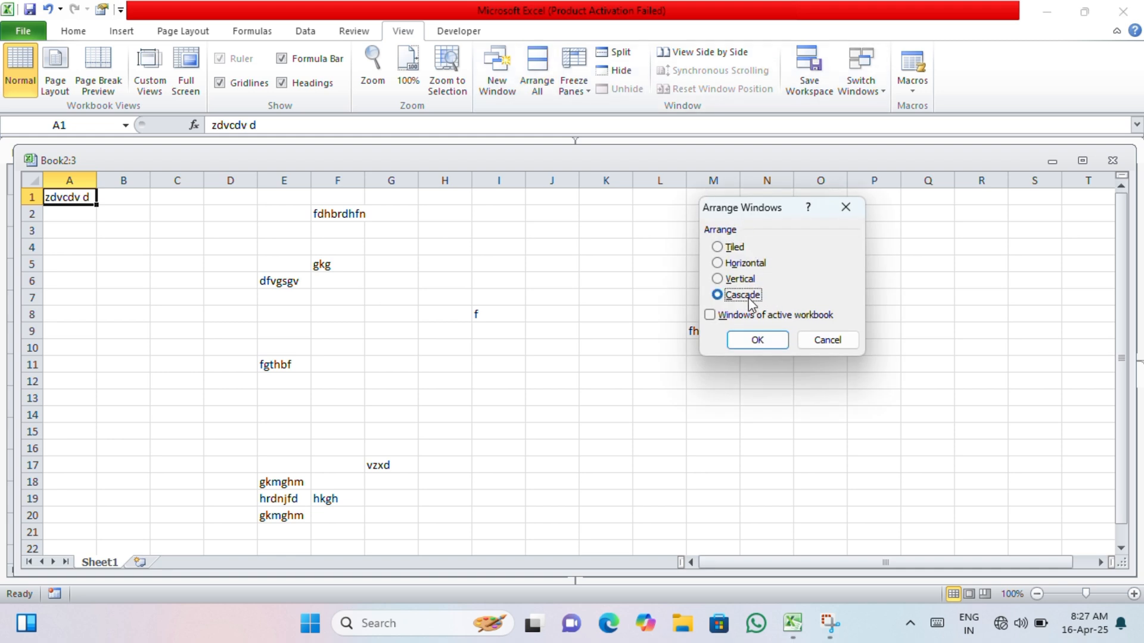
{"action": "left_click", "coordinate": [757, 339]}
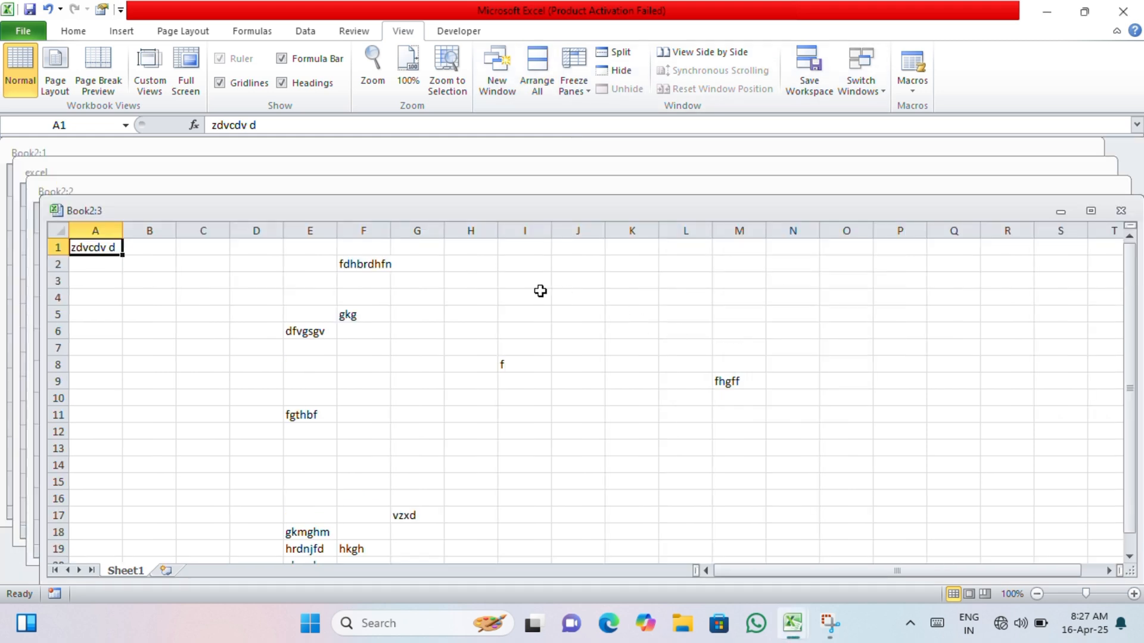
- Move the cascaded Book2:3 and Book2:2 windows downward and enter "sdfsfdv" in cell D7 of Book2:2
{"action": "left_click_drag", "start_coordinate": [276, 213], "coordinate": [280, 239]}
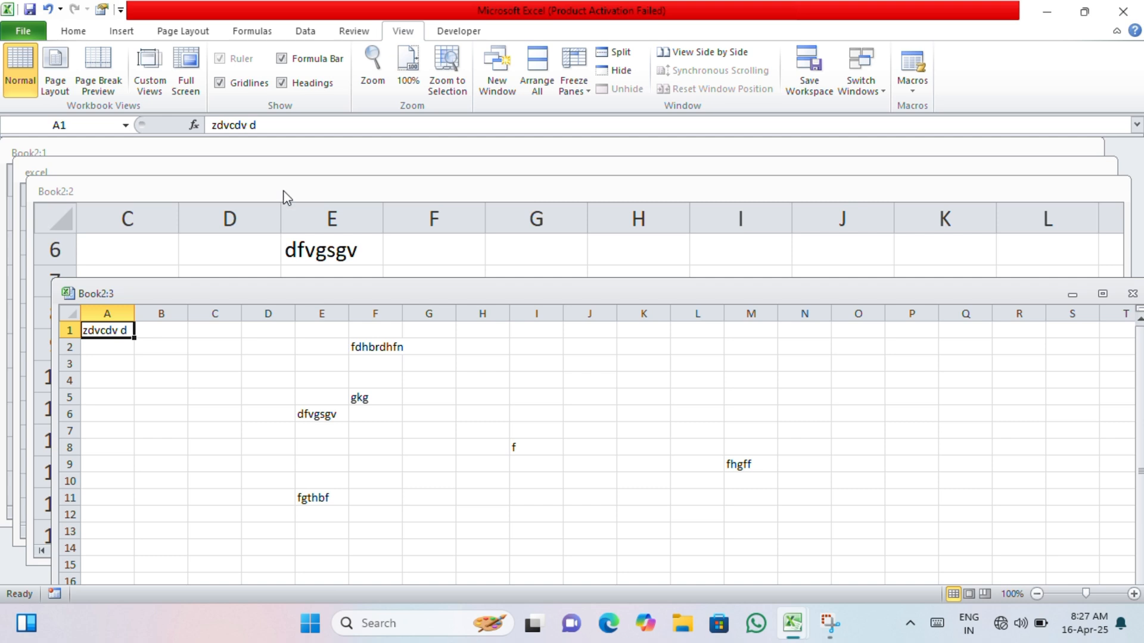
{"action": "left_click_drag", "start_coordinate": [283, 198], "coordinate": [286, 376]}
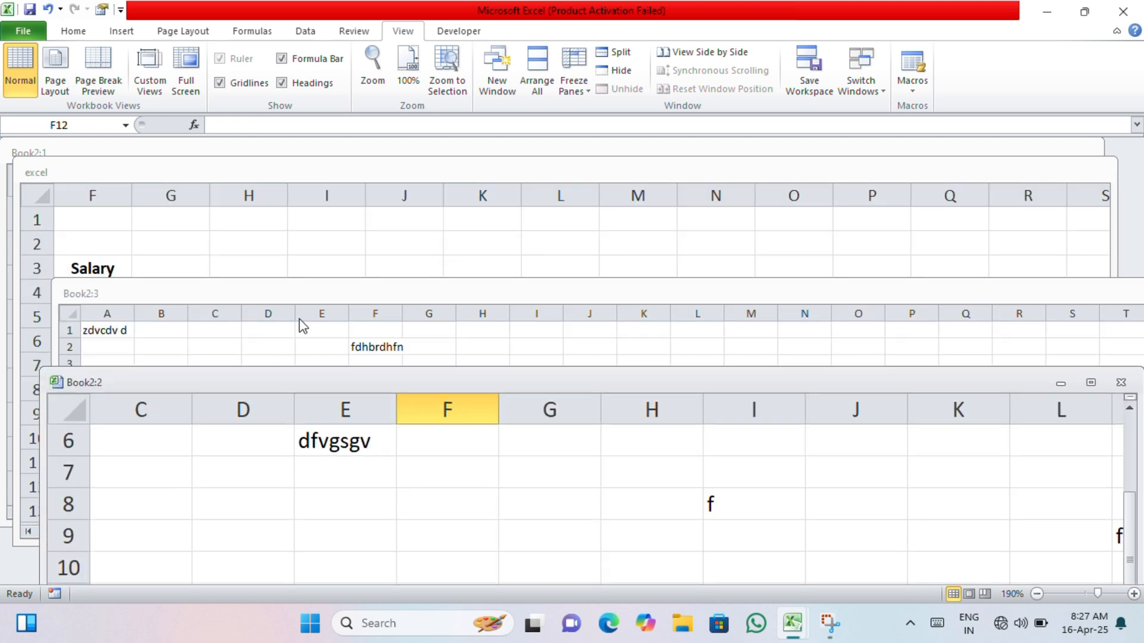
{"action": "left_click", "coordinate": [251, 467]}
{"action": "type", "text": "sdfsfdv"}
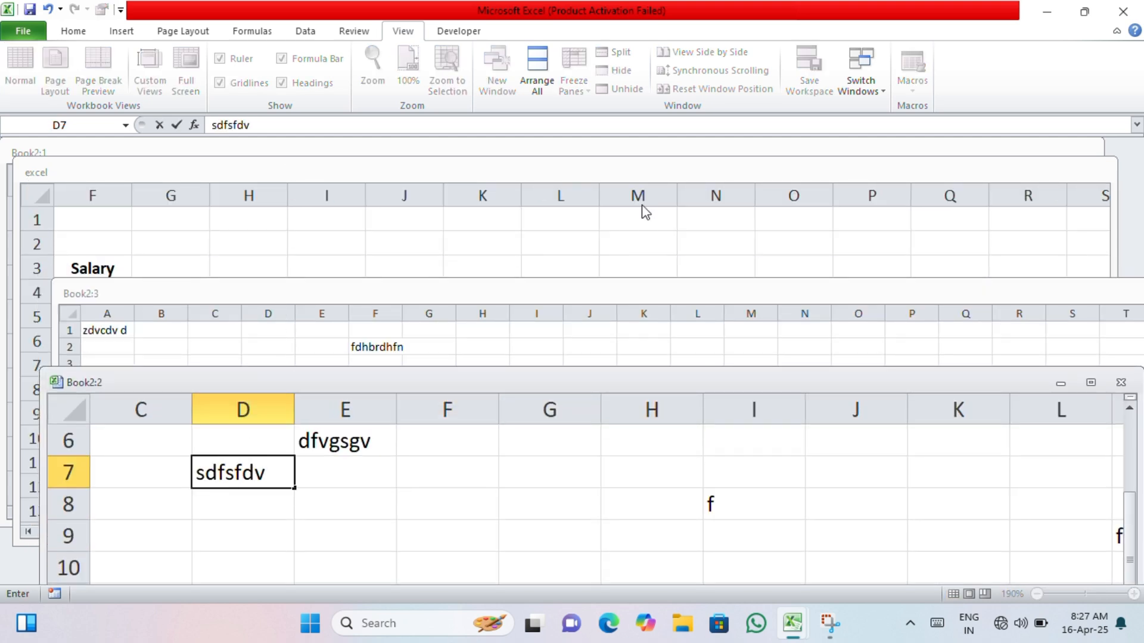
- Arrange the four workbook windows with the Horizontal option and preview the list of open windows
{"action": "left_click", "coordinate": [534, 73]}
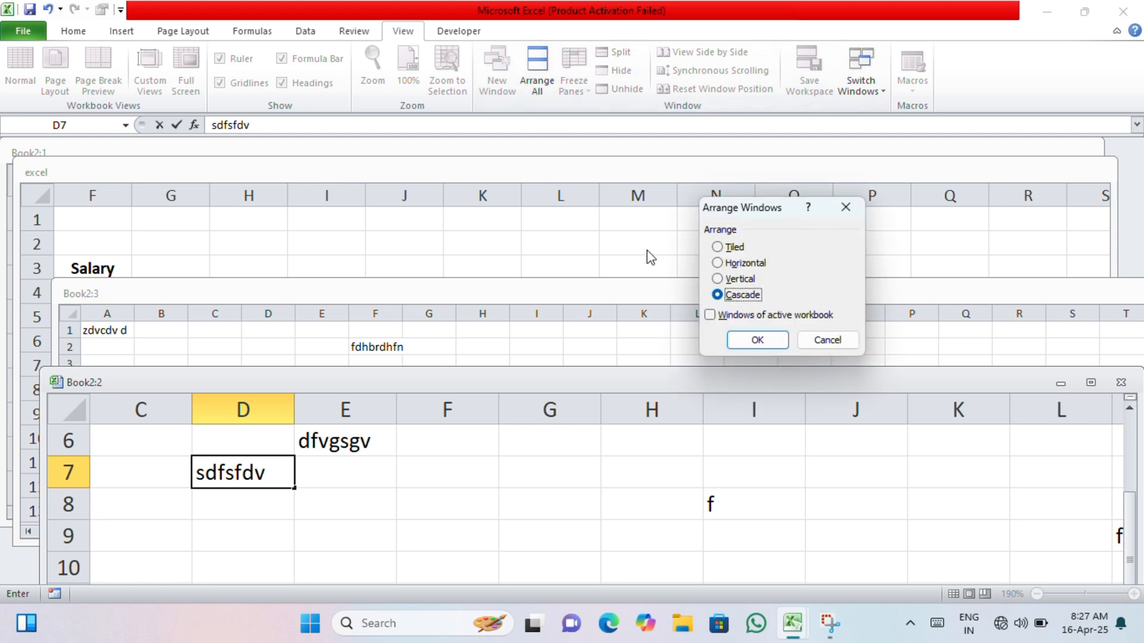
{"action": "left_click", "coordinate": [738, 263]}
{"action": "left_click", "coordinate": [749, 342]}
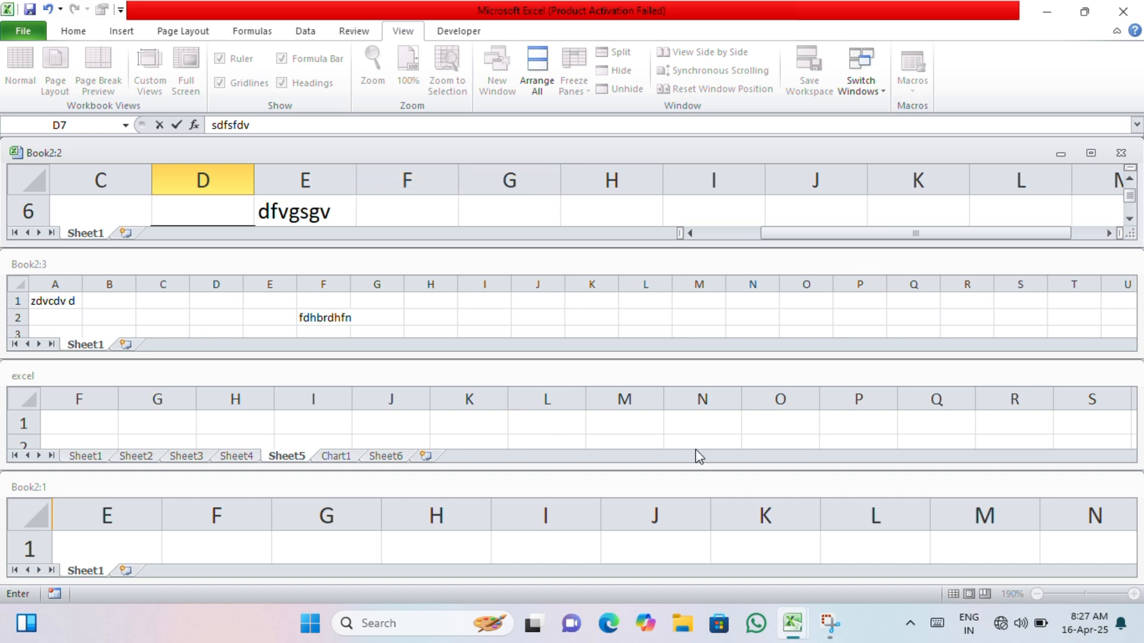
{"action": "mouse_move", "coordinate": [784, 625]}
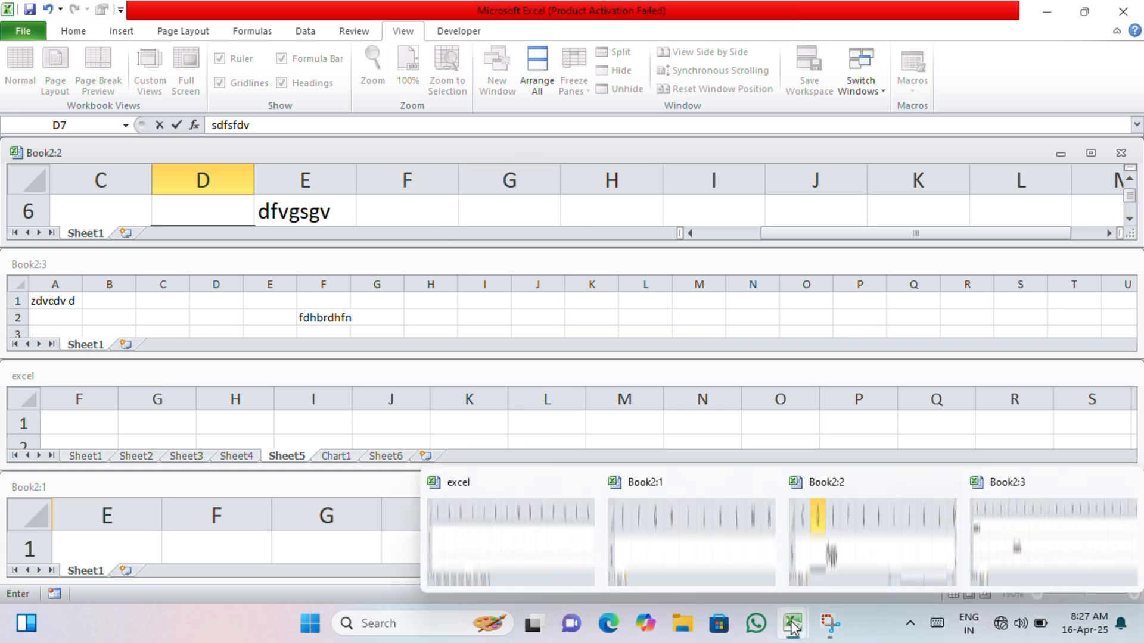
- Arrange the four workbook windows with the Tiled option
{"action": "left_click", "coordinate": [537, 76]}
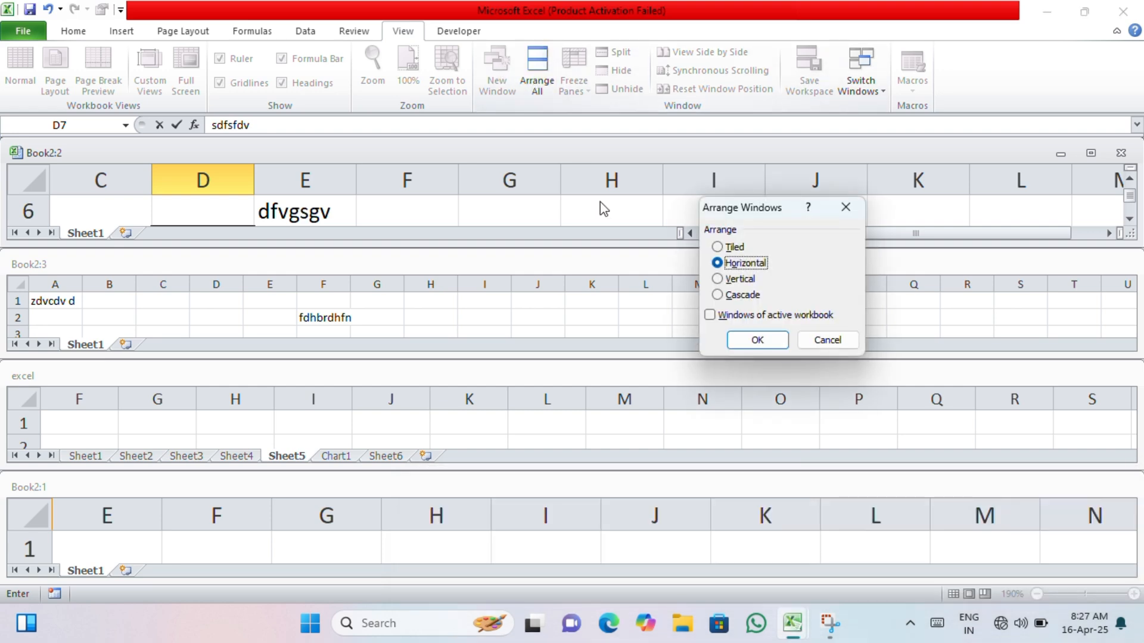
{"action": "left_click", "coordinate": [736, 248]}
{"action": "left_click", "coordinate": [757, 339]}
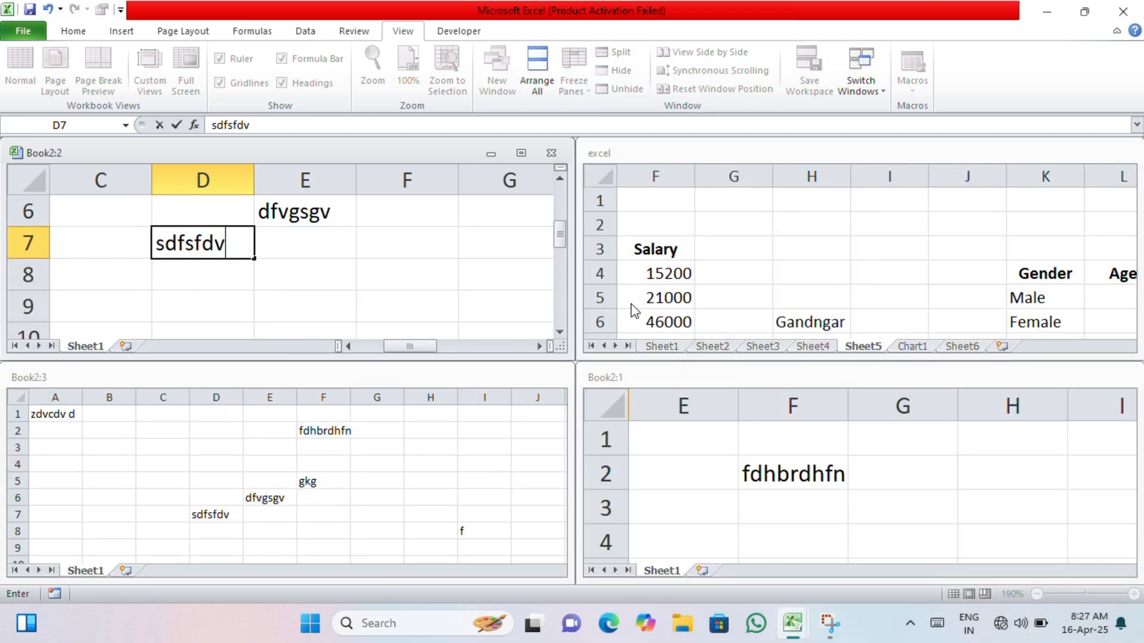
- Enter "sdad" in A1 and "sada" in I4 of Book2:3, and "aa" in F2 of Book2:1
{"action": "left_click", "coordinate": [451, 462]}
{"action": "type", "text": "sdad"}
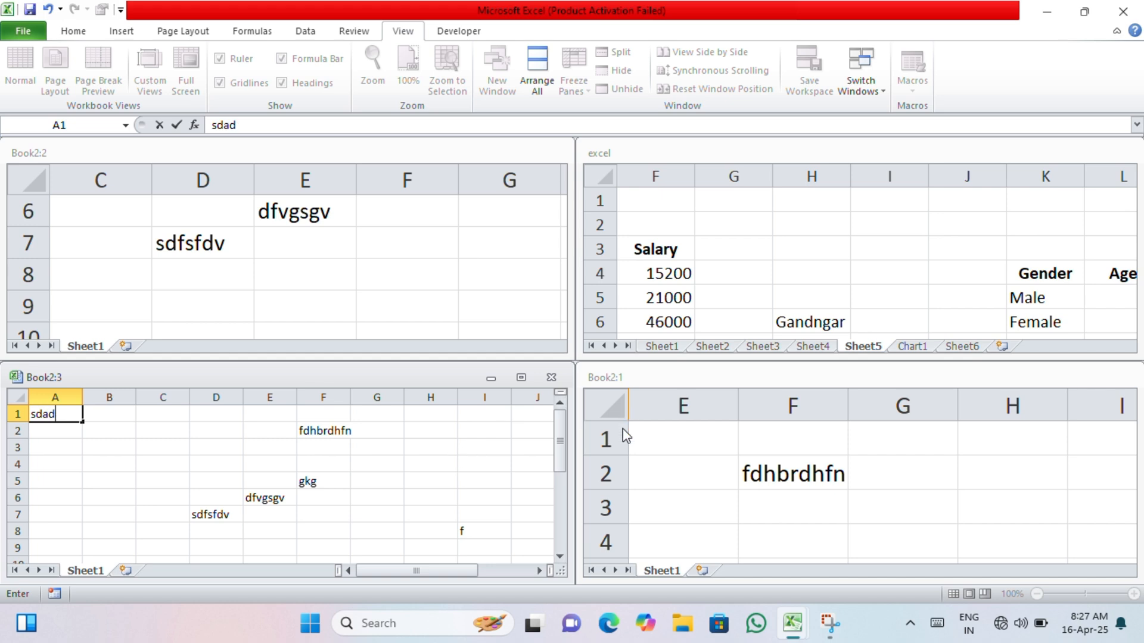
{"action": "left_click", "coordinate": [501, 464]}
{"action": "type", "text": "sada"}
{"action": "left_click", "coordinate": [751, 525]}
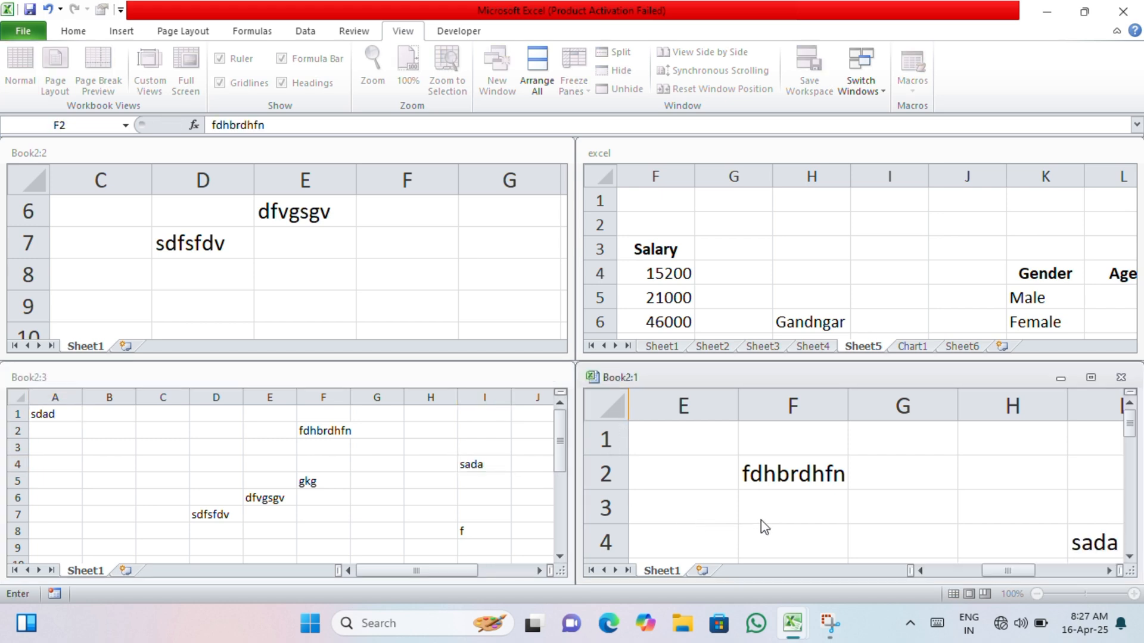
{"action": "type", "text": "aa"}
- Activate each of the four tiled windows in turn and zoom their sheets independently to compare the contents
{"action": "left_click", "coordinate": [352, 447]}
{"action": "scroll", "coordinate": [349, 445], "scroll_direction": "down", "scroll_amount": 6}
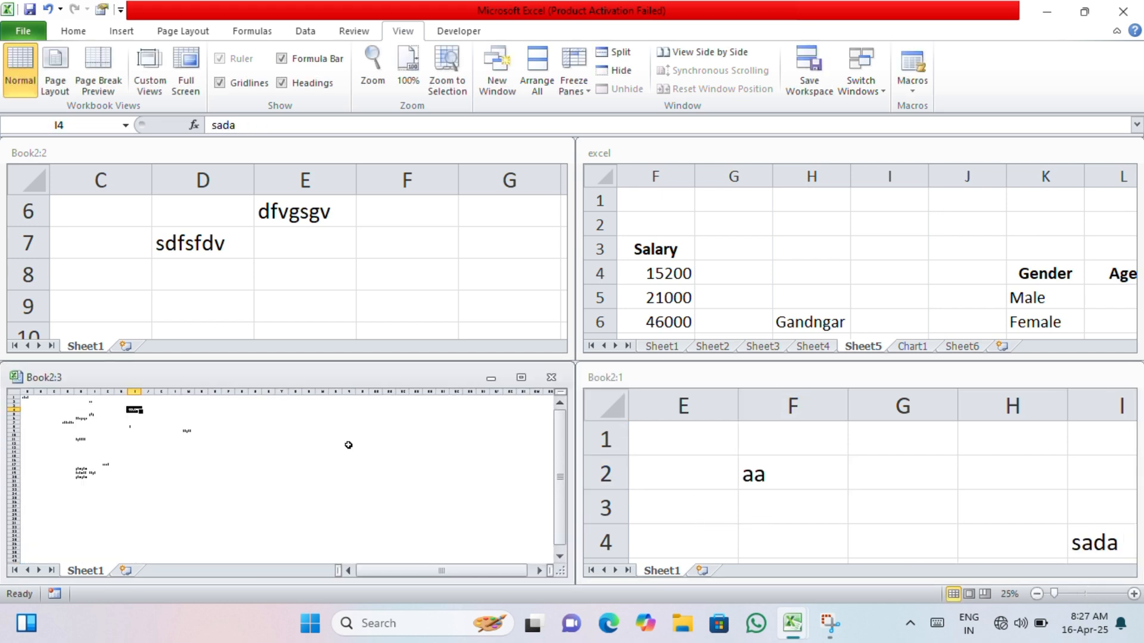
{"action": "left_click", "coordinate": [355, 278]}
{"action": "scroll", "coordinate": [355, 278], "scroll_direction": "down", "scroll_amount": 6}
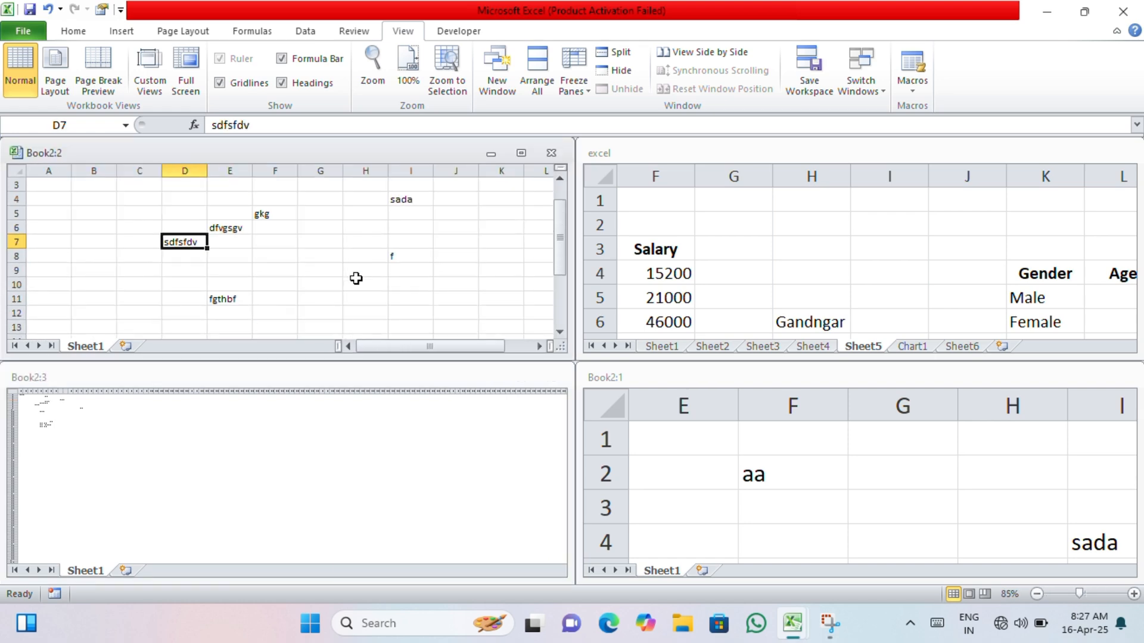
{"action": "scroll", "coordinate": [356, 278], "scroll_direction": "up", "scroll_amount": 5}
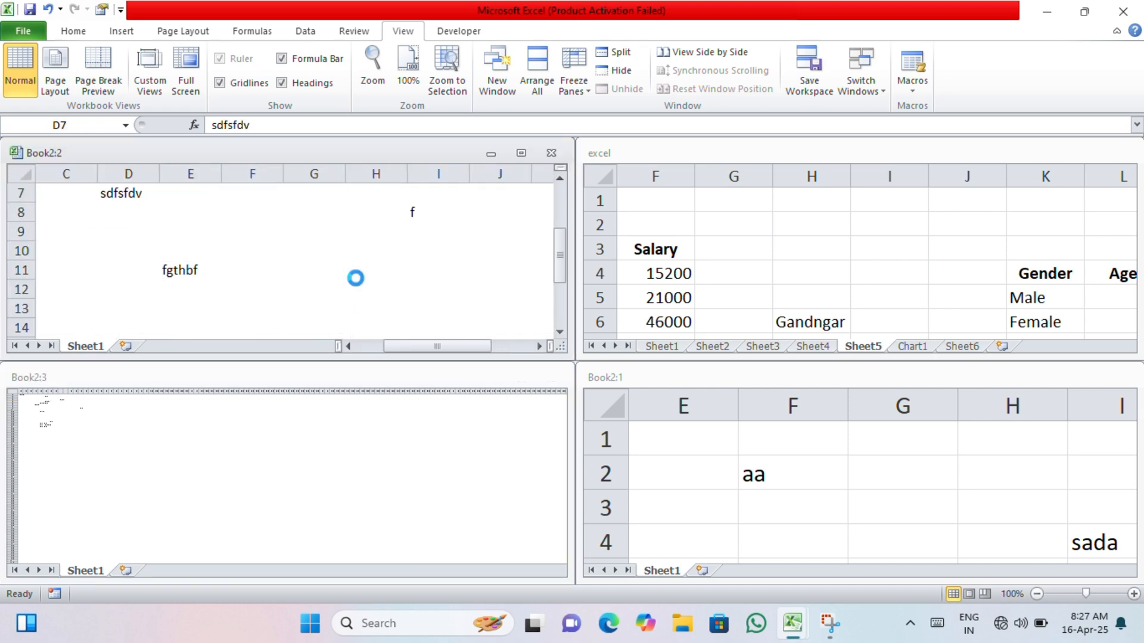
{"action": "left_click", "coordinate": [711, 297]}
{"action": "scroll", "coordinate": [715, 294], "scroll_direction": "down", "scroll_amount": 5}
{"action": "left_click", "coordinate": [759, 476]}
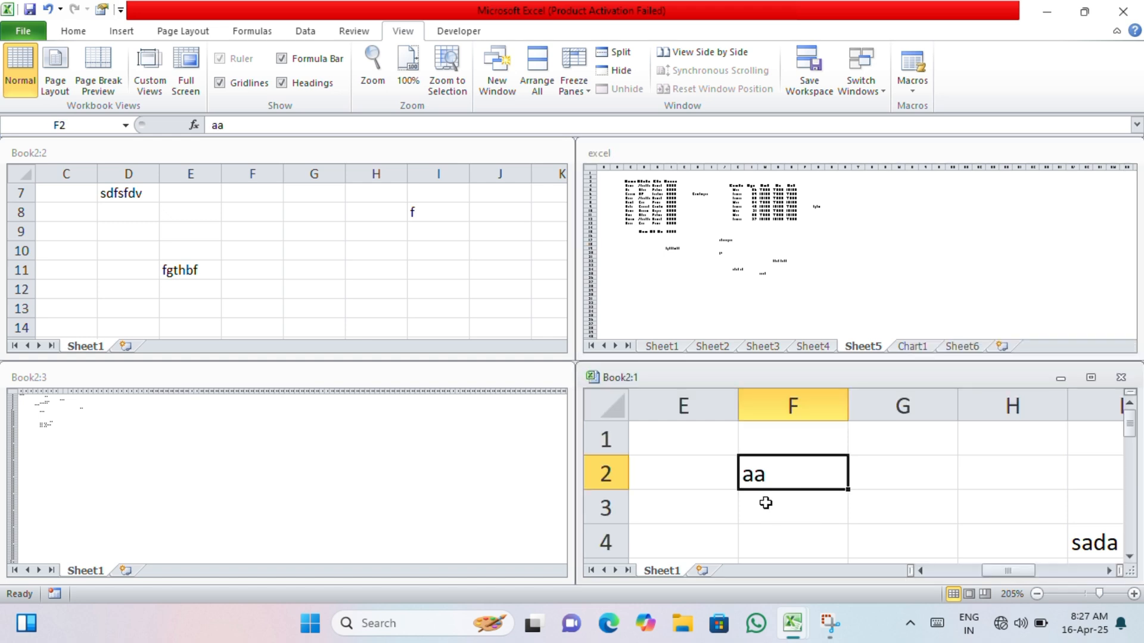
{"action": "scroll", "coordinate": [763, 500], "scroll_direction": "down", "scroll_amount": 6}
{"action": "scroll", "coordinate": [719, 477], "scroll_direction": "up", "scroll_amount": 1}
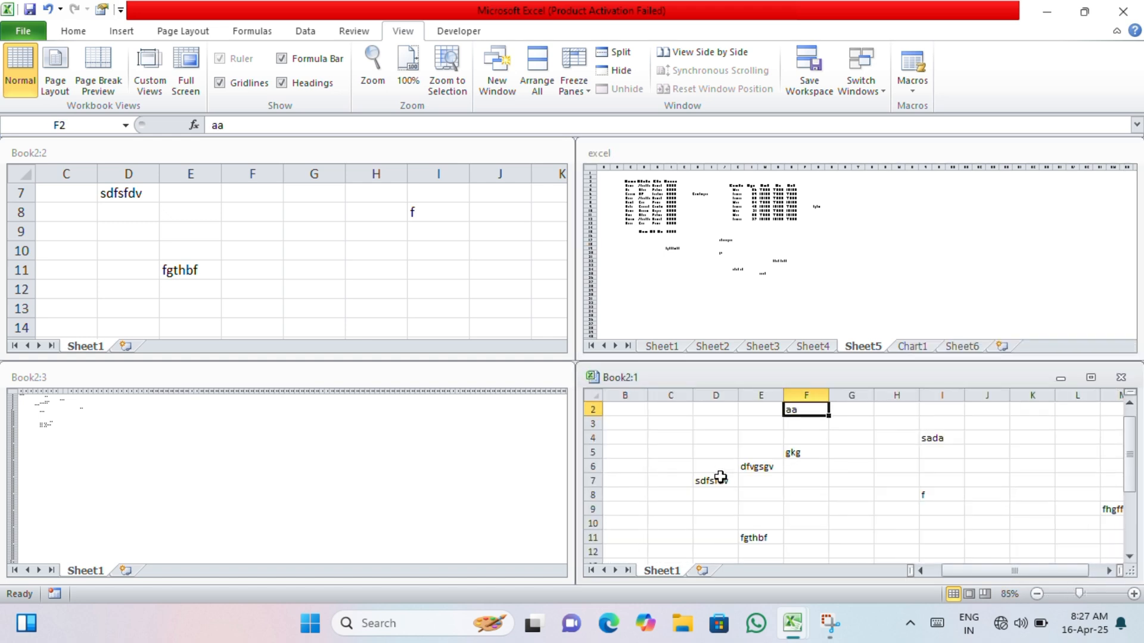
{"action": "left_click", "coordinate": [446, 413]}
{"action": "left_click", "coordinate": [401, 268]}
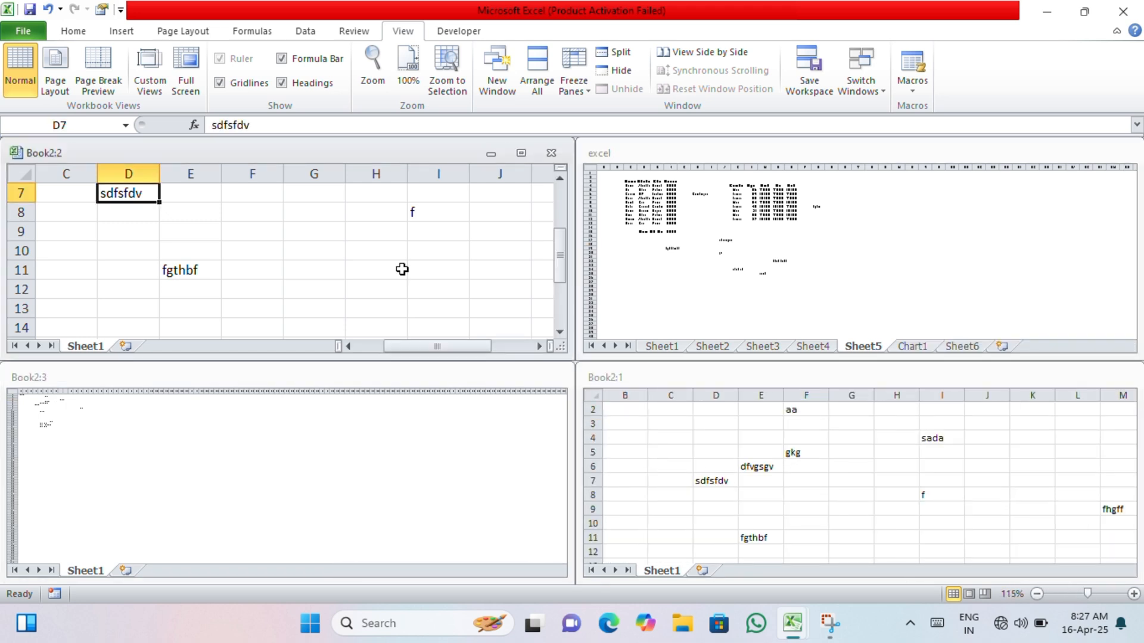
{"action": "left_click", "coordinate": [651, 274]}
{"action": "left_click", "coordinate": [723, 435]}
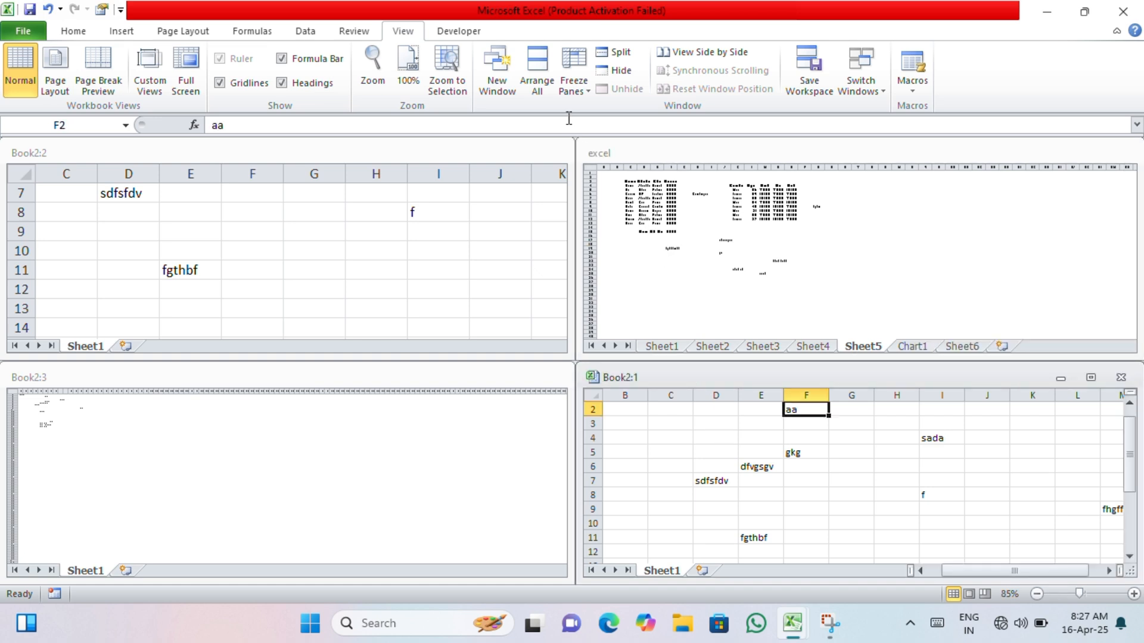
{"action": "left_click", "coordinate": [570, 90]}
{"action": "left_click", "coordinate": [569, 91]}
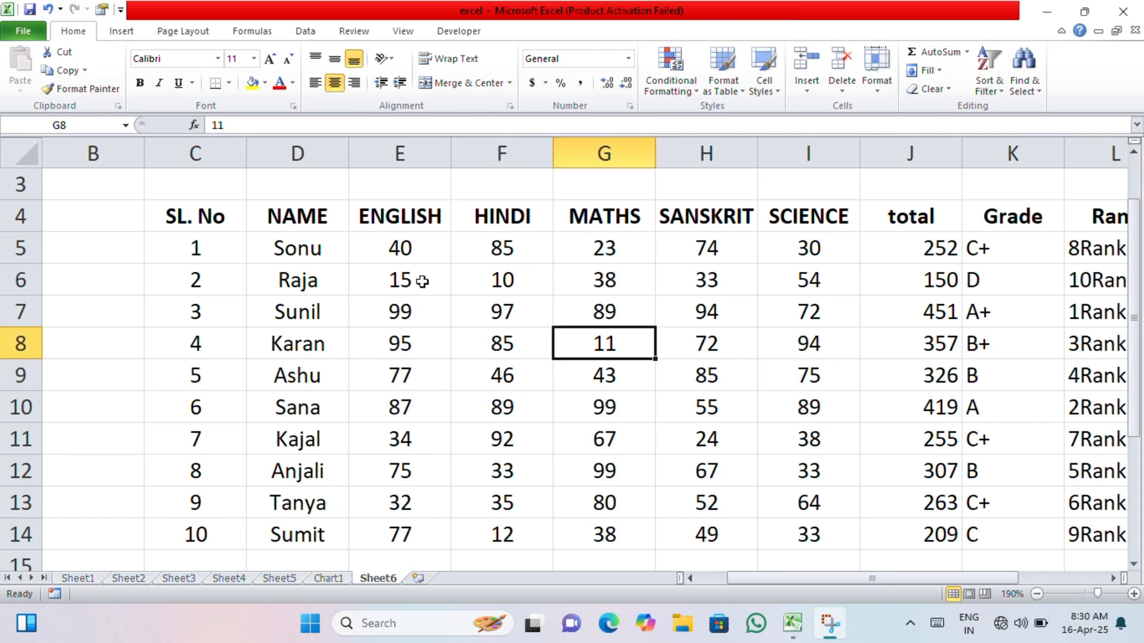
- Search Sheet6 for the value 11, starting from cell D6, and list all matching cells
{"action": "left_click", "coordinate": [417, 285]}
{"action": "left_click", "coordinate": [321, 280]}
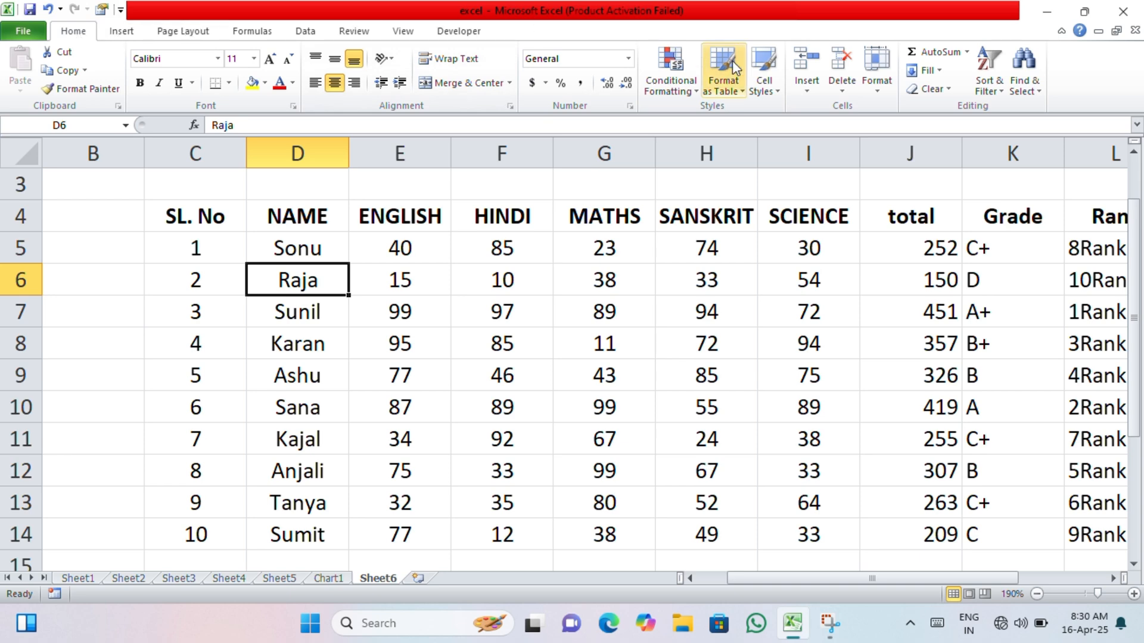
{"action": "left_click", "coordinate": [1022, 90]}
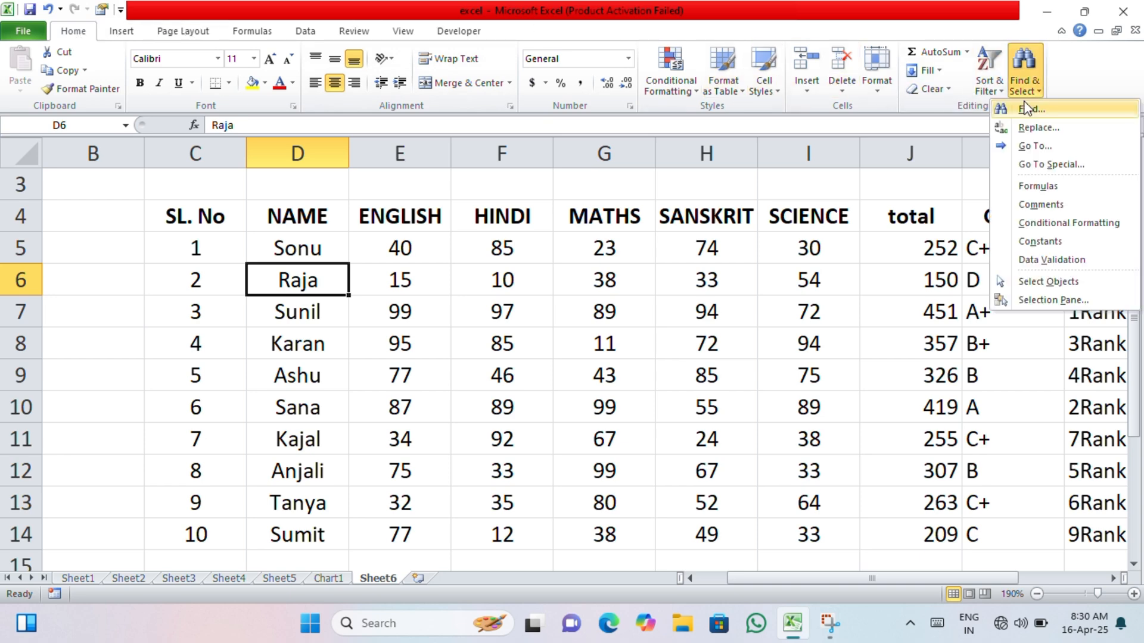
{"action": "left_click", "coordinate": [1028, 110]}
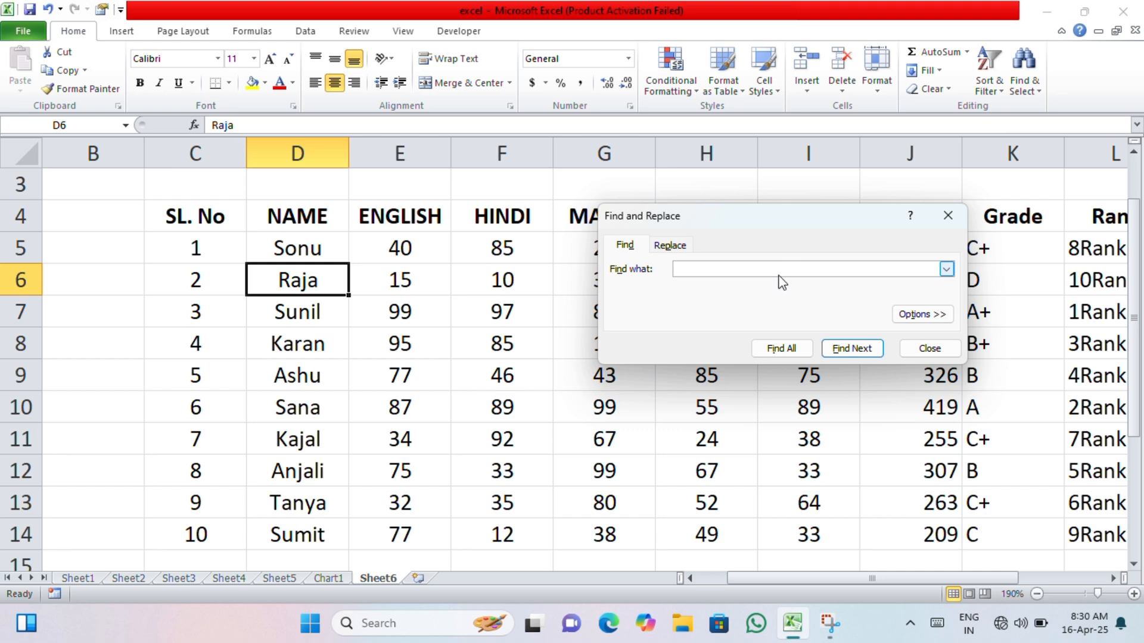
{"action": "left_click", "coordinate": [853, 349]}
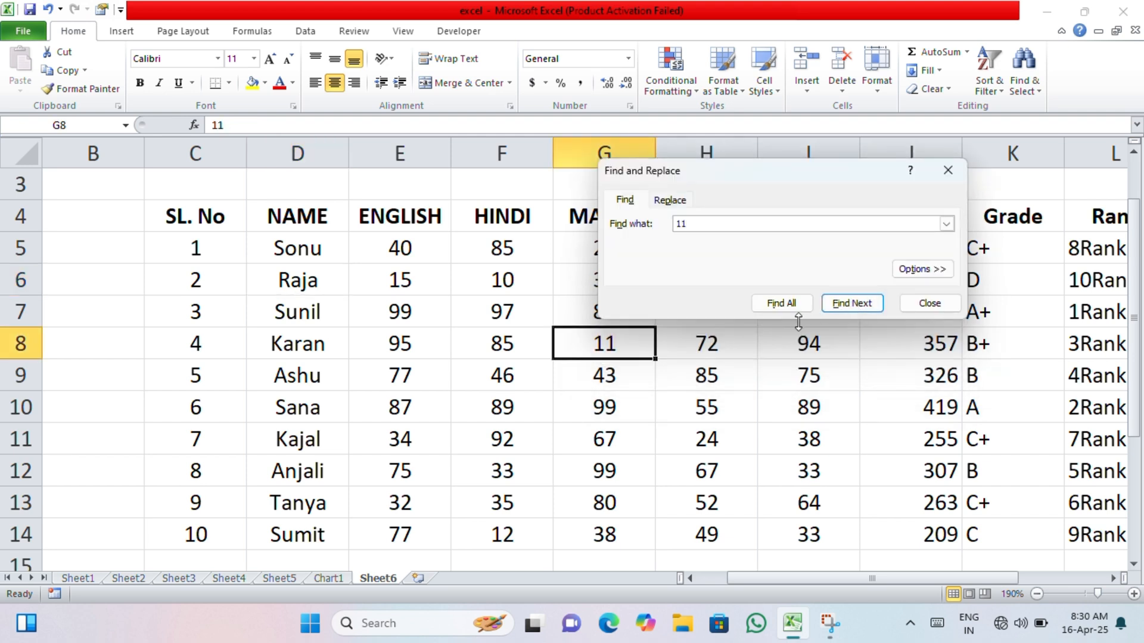
{"action": "left_click", "coordinate": [780, 305]}
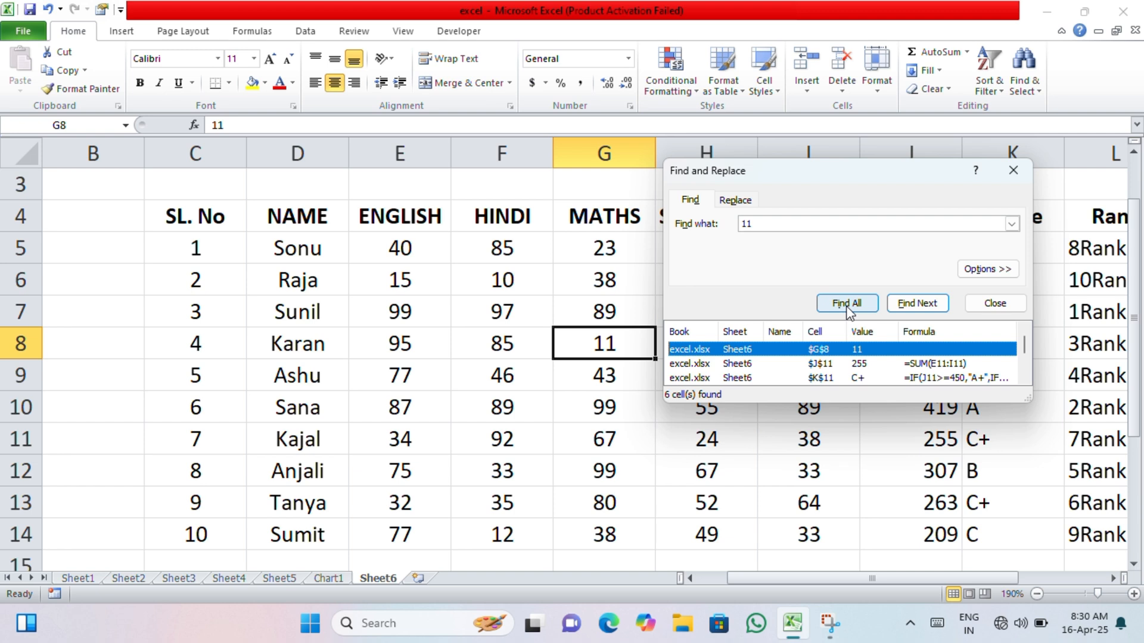
{"action": "left_click", "coordinate": [484, 23]}
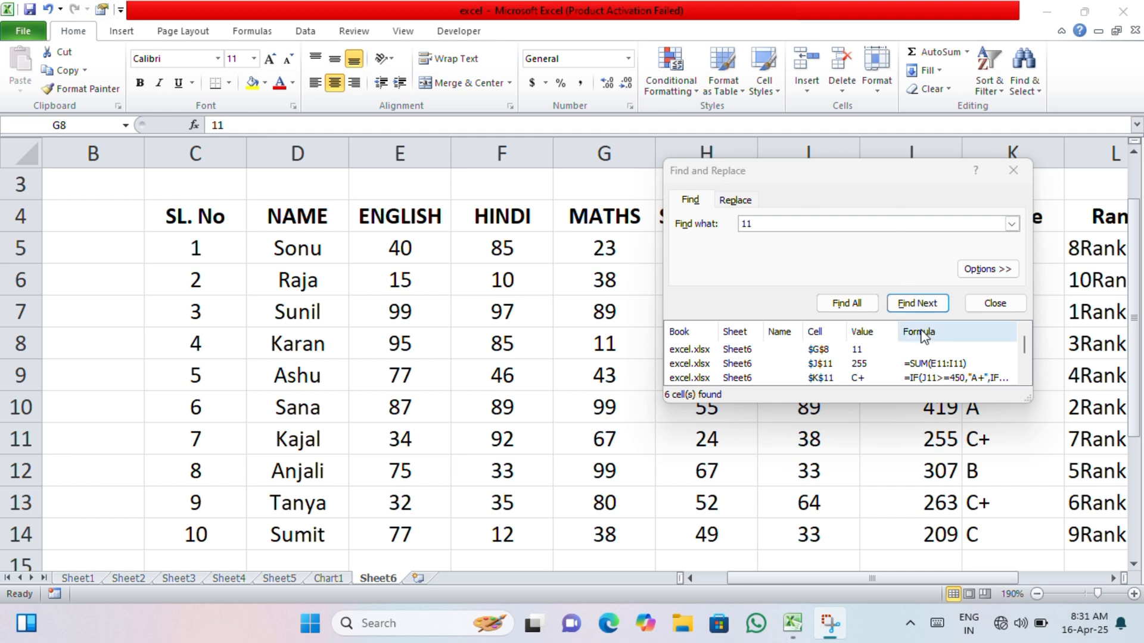
- Step through the matches for 11 one by one with Find Next, and close Find and Replace
{"action": "left_click", "coordinate": [917, 303]}
{"action": "left_click", "coordinate": [917, 302]}
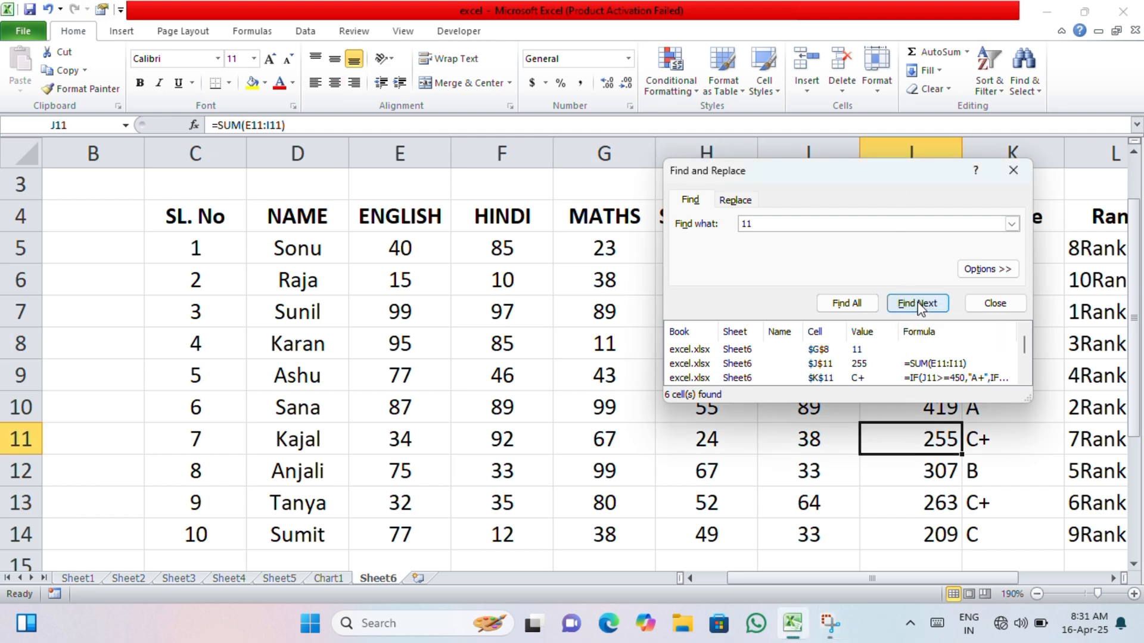
{"action": "left_click", "coordinate": [917, 303]}
{"action": "left_click", "coordinate": [917, 302]}
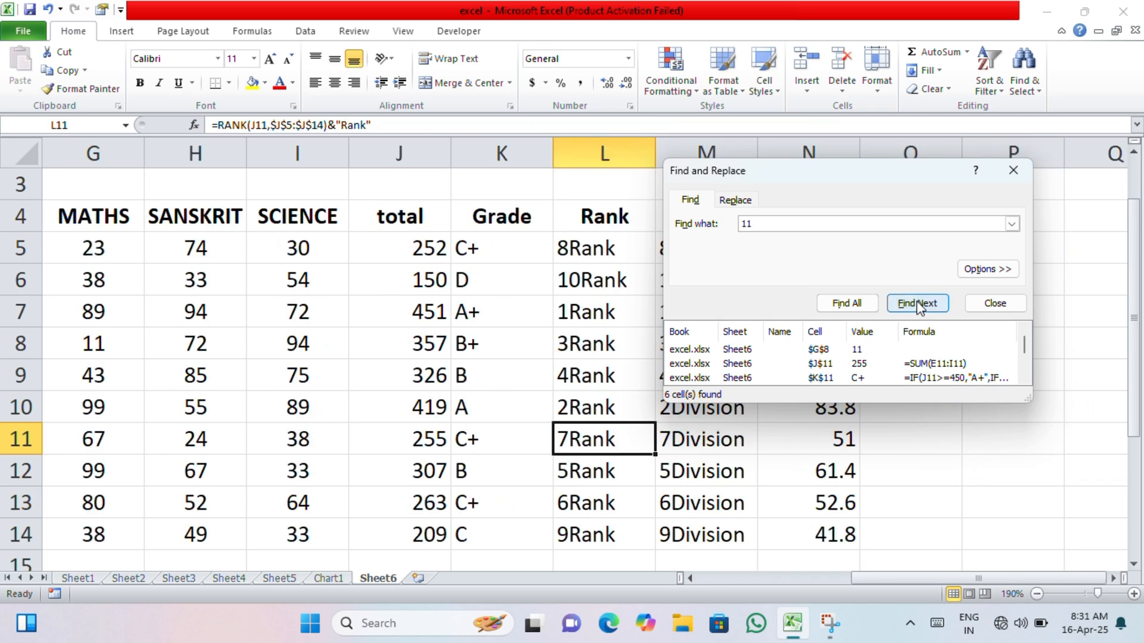
{"action": "left_click", "coordinate": [917, 303]}
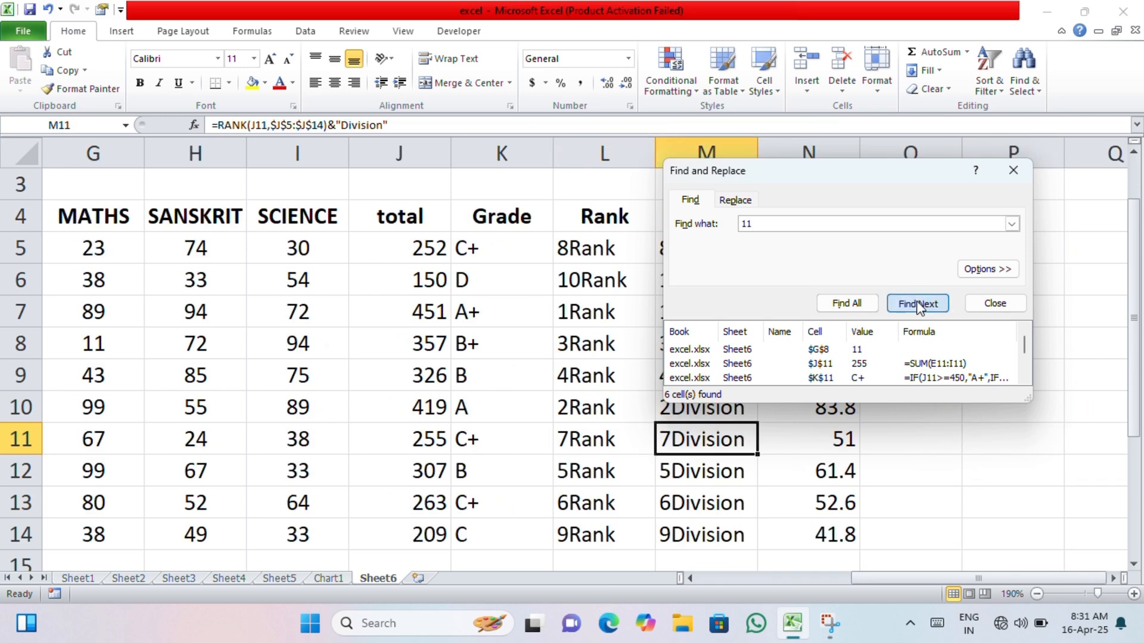
{"action": "left_click", "coordinate": [917, 303]}
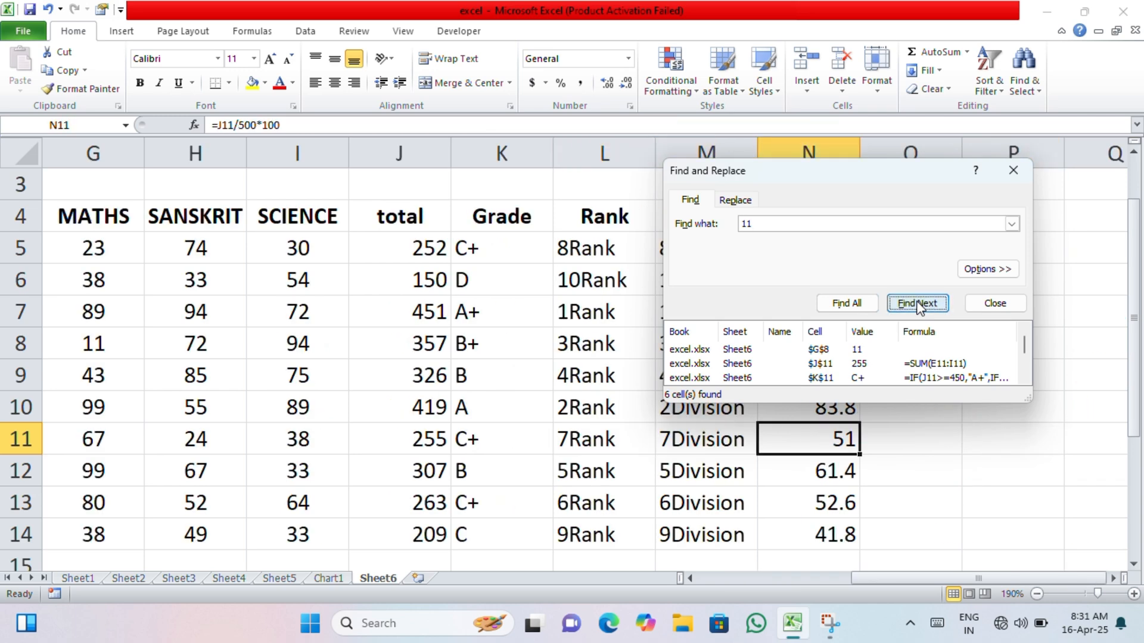
{"action": "left_click", "coordinate": [917, 303]}
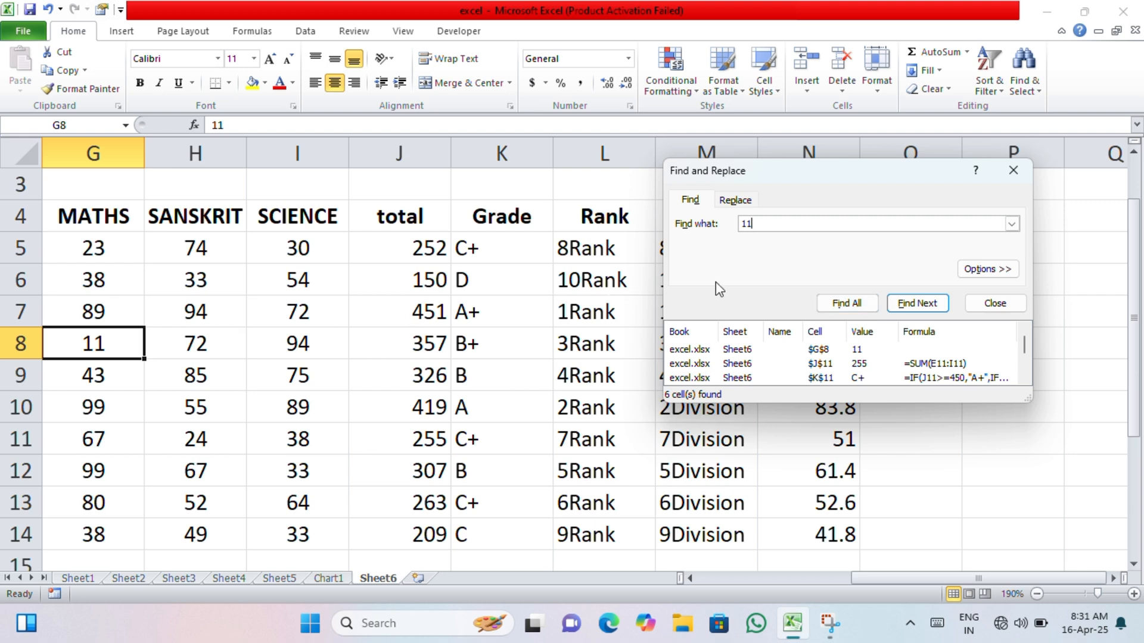
{"action": "left_click", "coordinate": [899, 304]}
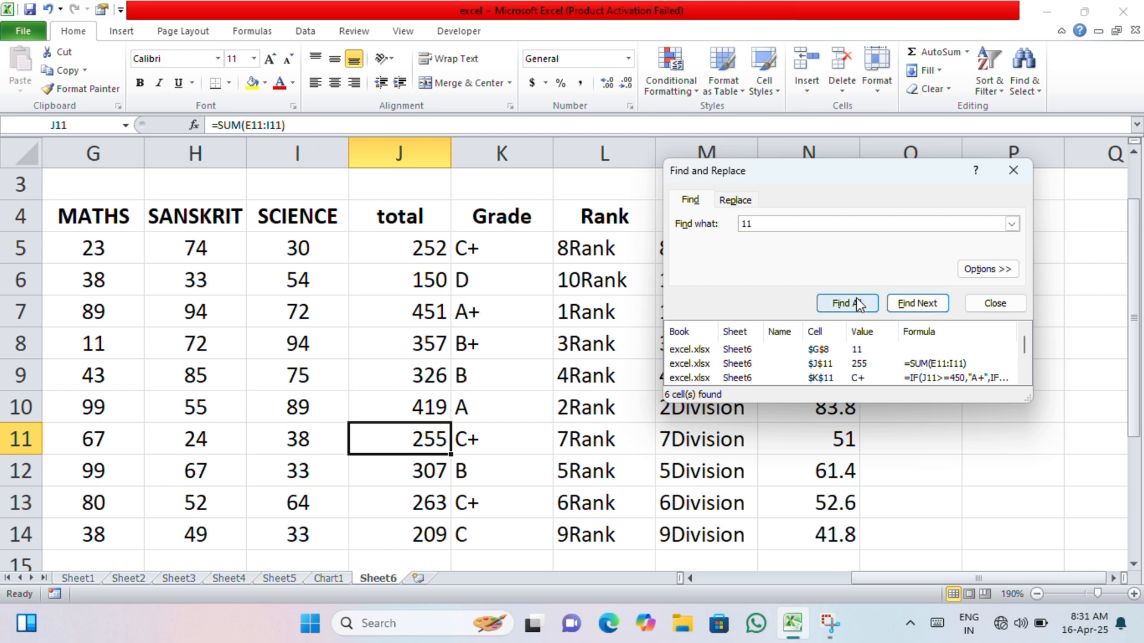
{"action": "left_click", "coordinate": [906, 302]}
{"action": "left_click", "coordinate": [990, 303]}
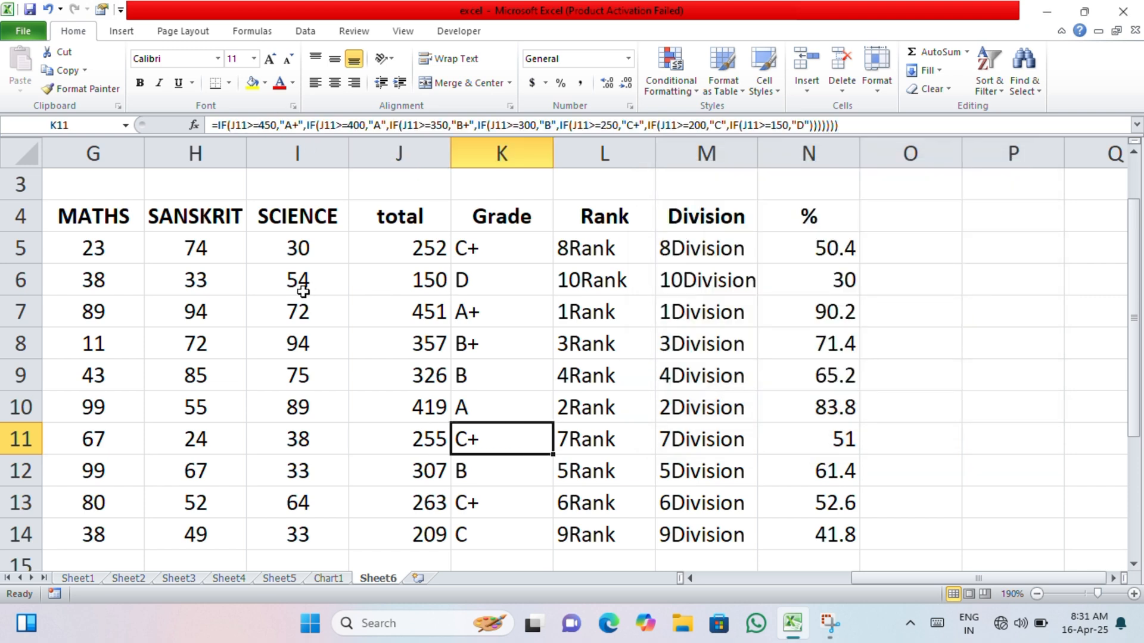
- Find the student name held in cell D6 by searching for it in lowercase, and close the search dialog
{"action": "left_click_drag", "start_coordinate": [914, 580], "coordinate": [728, 585]}
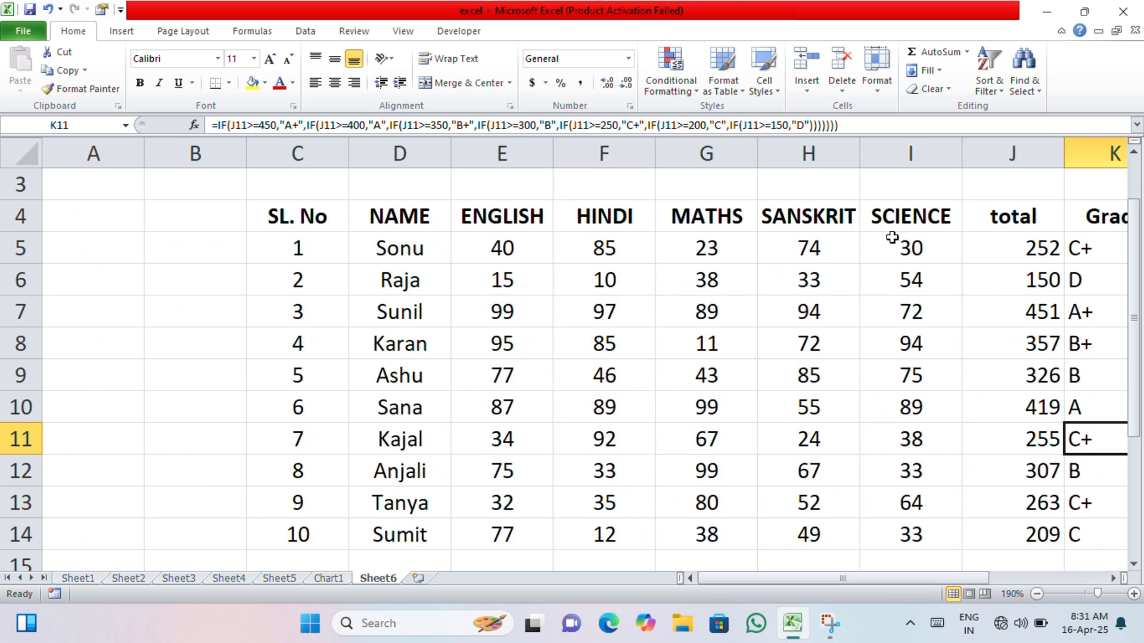
{"action": "left_click", "coordinate": [1020, 83]}
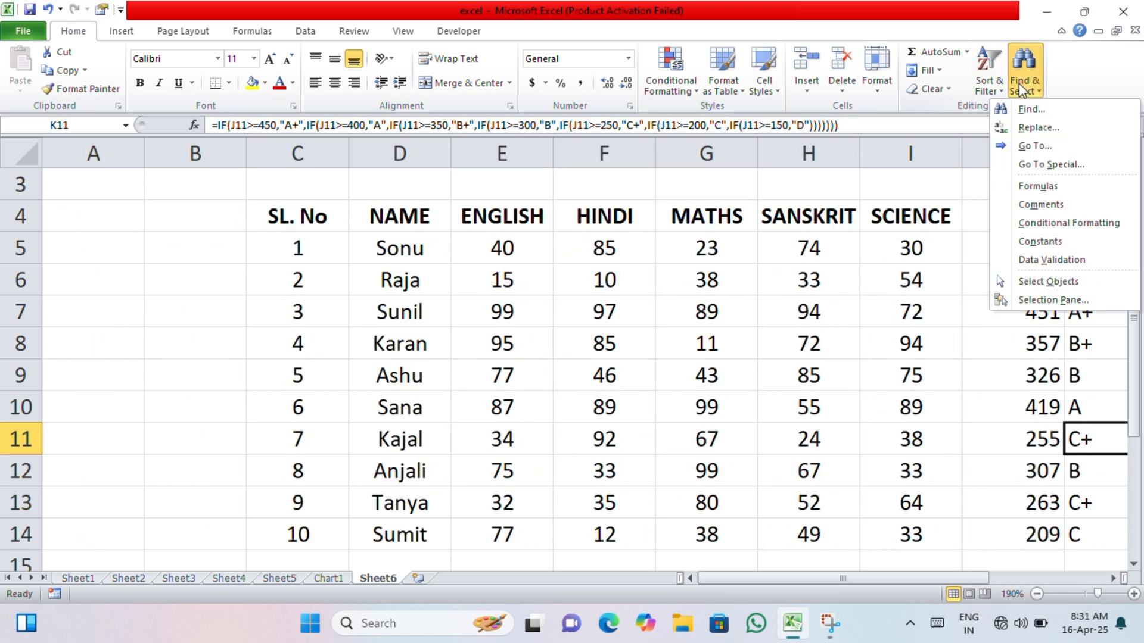
{"action": "left_click", "coordinate": [1035, 111]}
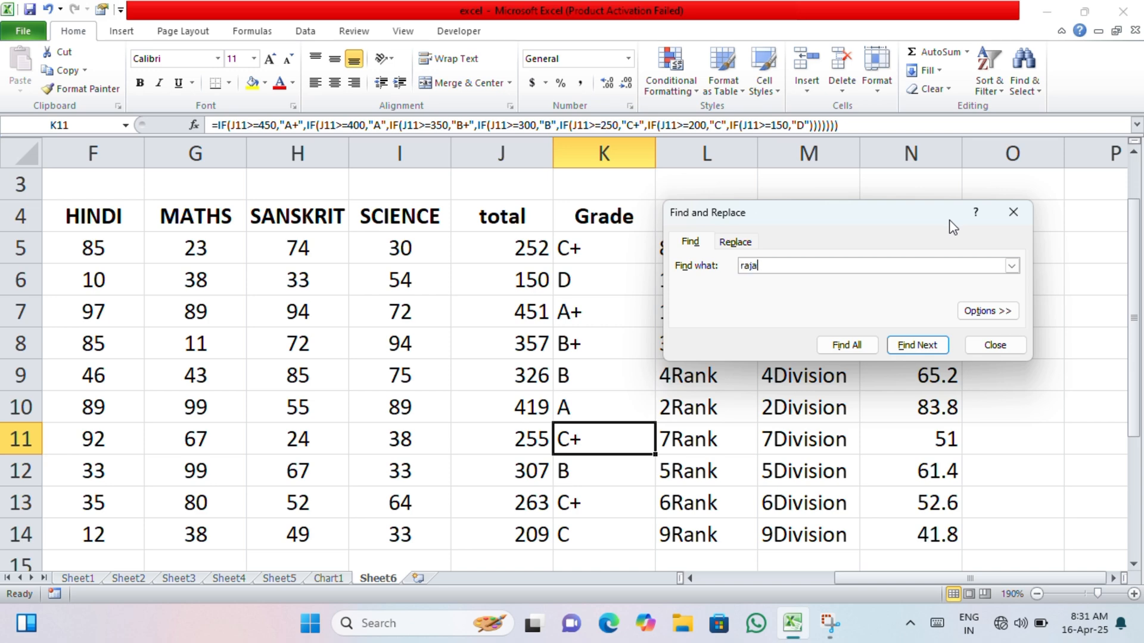
{"action": "left_click", "coordinate": [917, 345]}
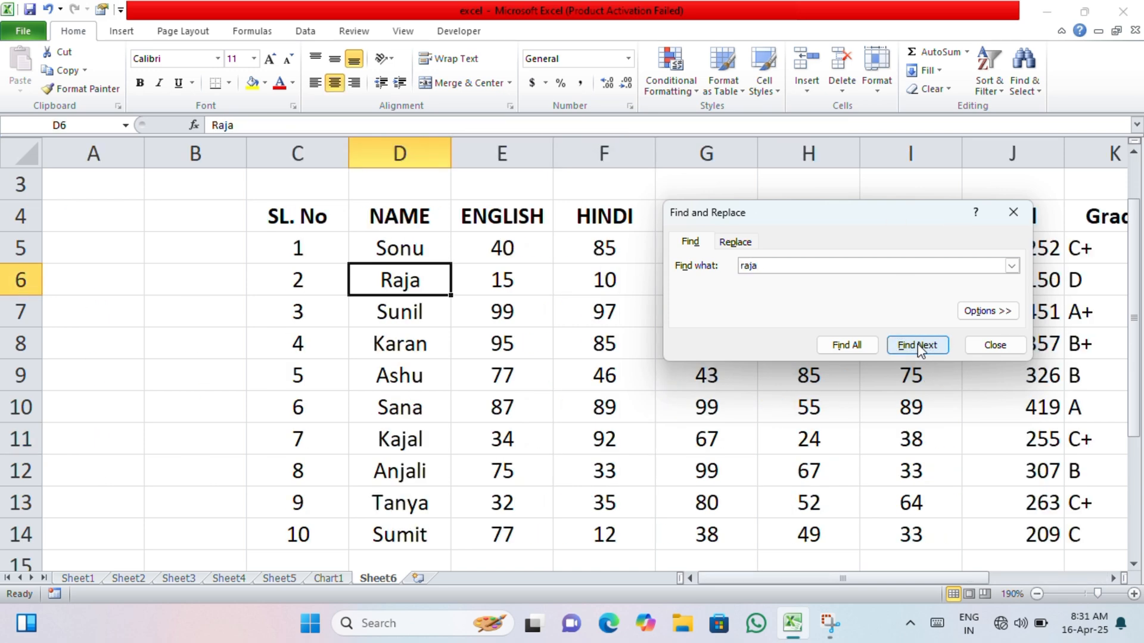
{"action": "left_click", "coordinate": [994, 344]}
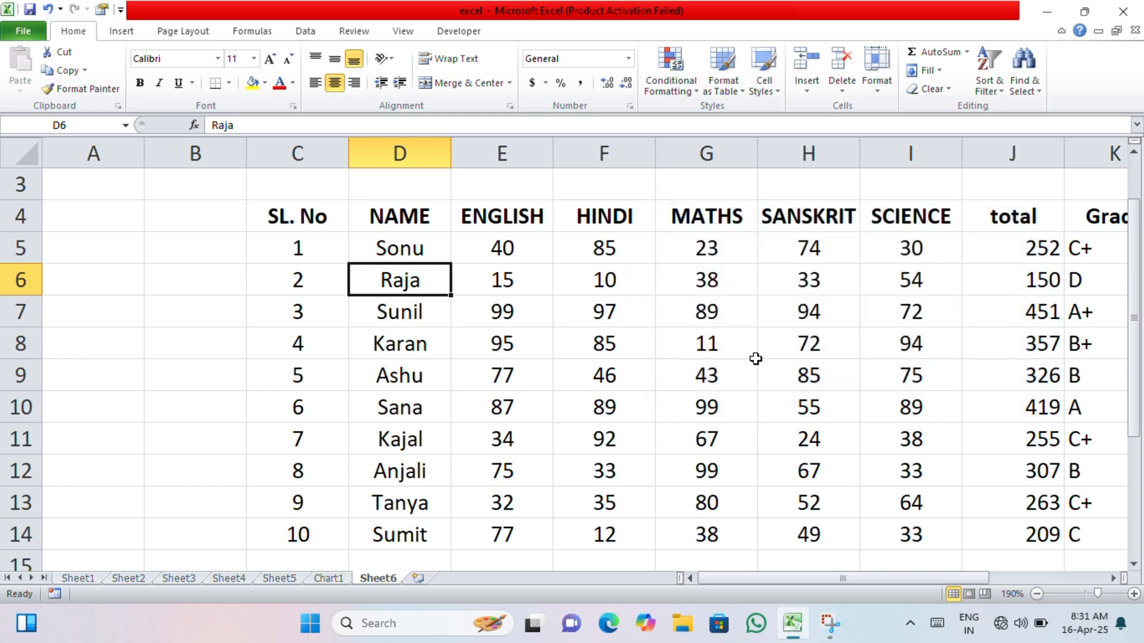
- Replace the student name in cell D6 with a different first name using Find and Replace
{"action": "left_click", "coordinate": [398, 306]}
{"action": "left_click", "coordinate": [408, 286]}
{"action": "left_click", "coordinate": [1024, 76]}
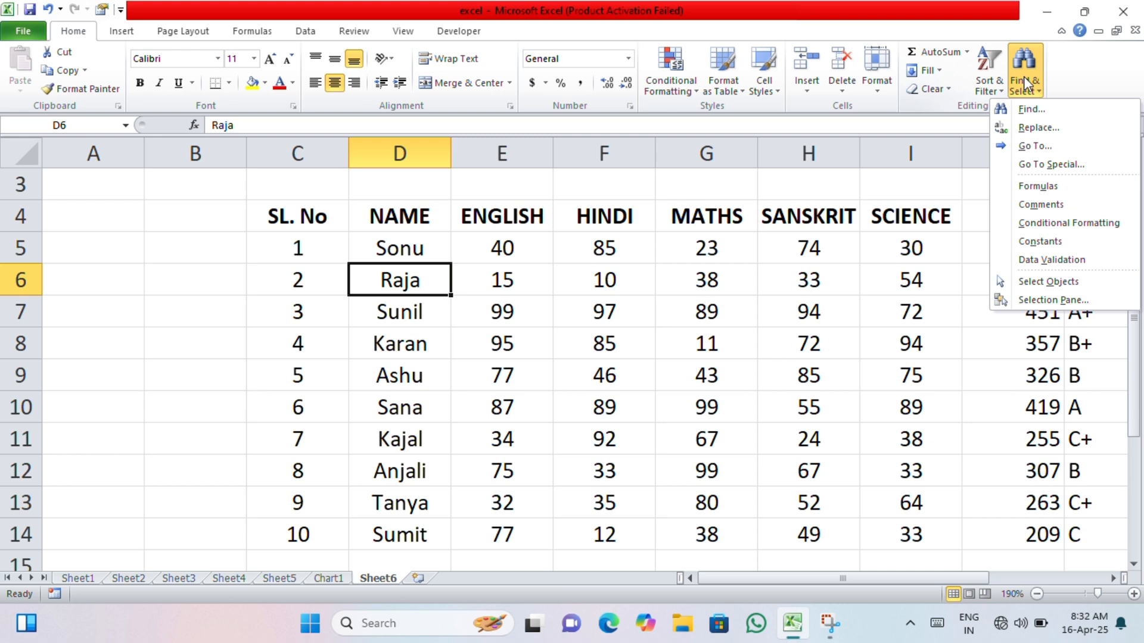
{"action": "left_click", "coordinate": [1035, 129]}
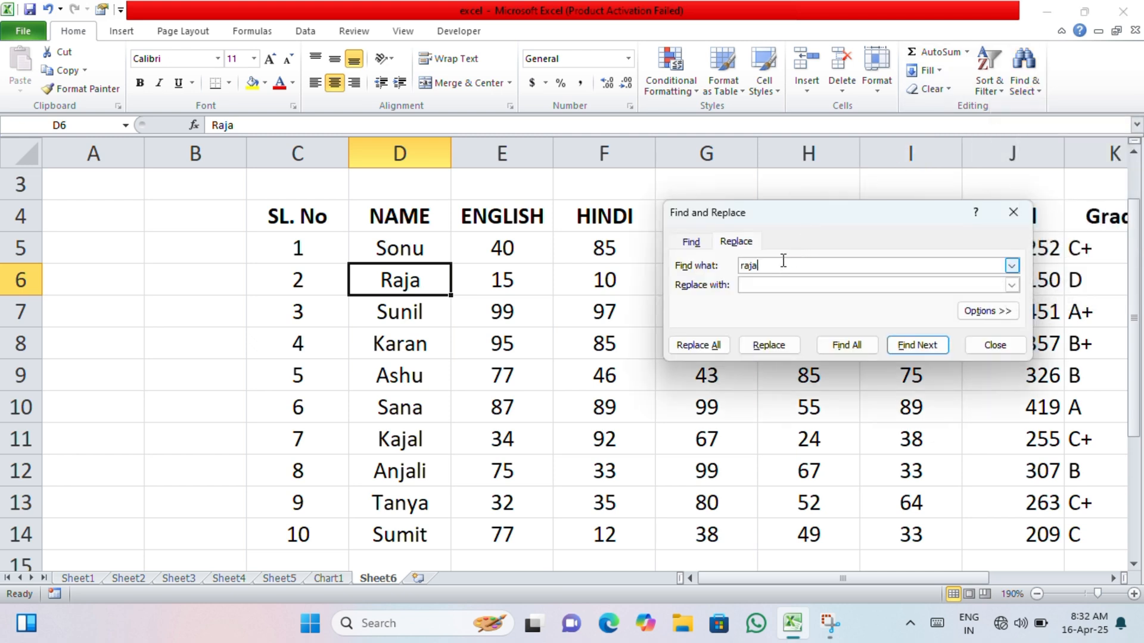
{"action": "left_click", "coordinate": [780, 285]}
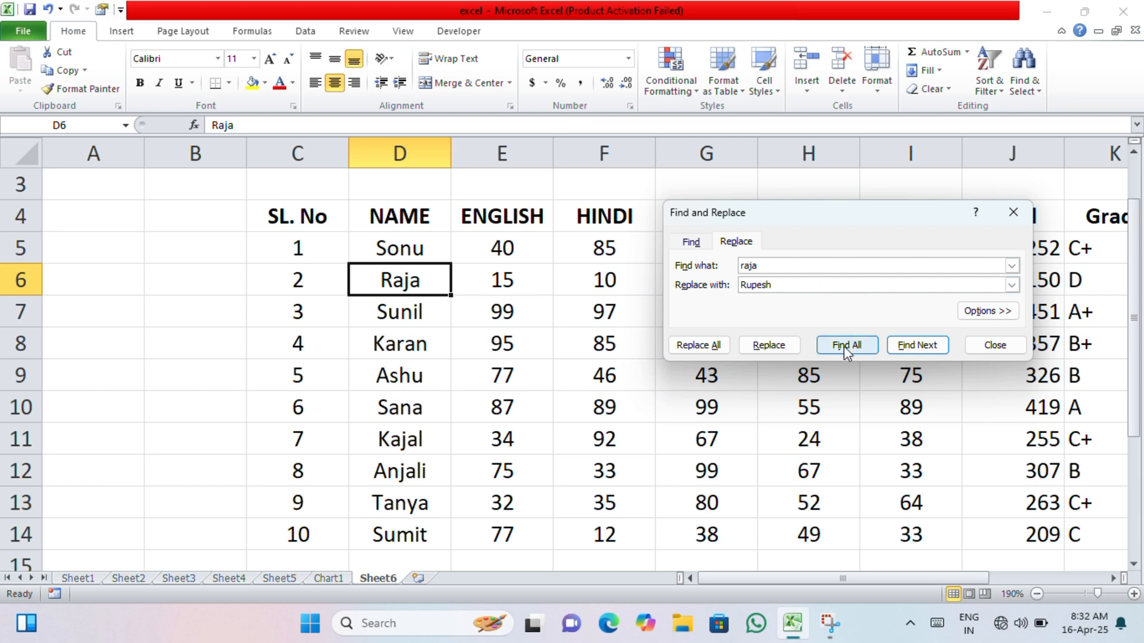
{"action": "left_click", "coordinate": [764, 347]}
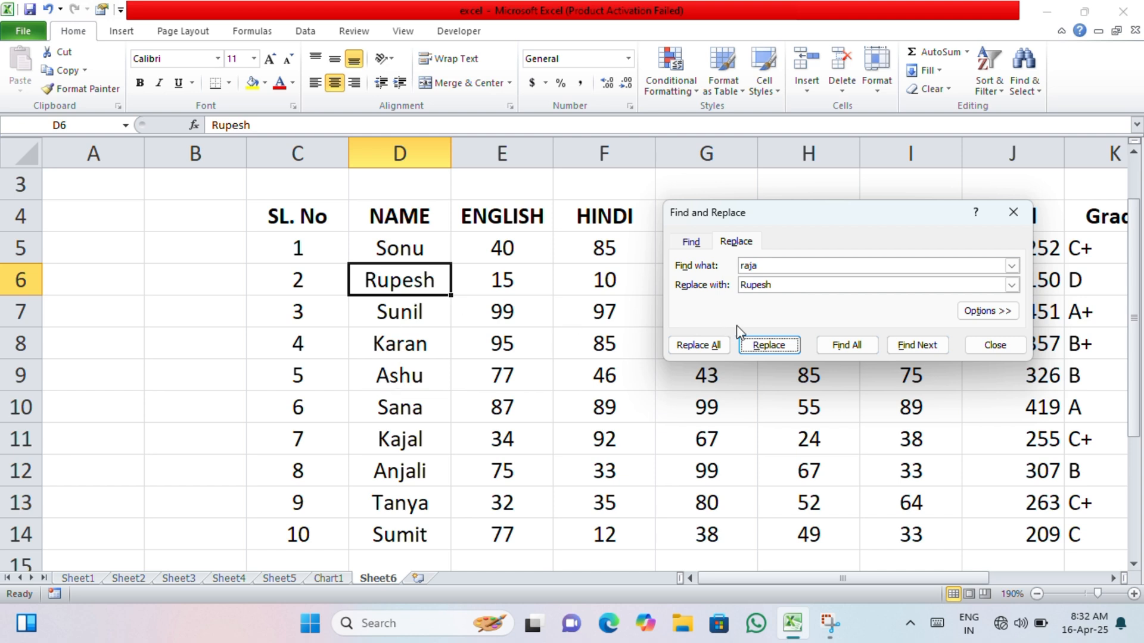
{"action": "left_click", "coordinate": [773, 347]}
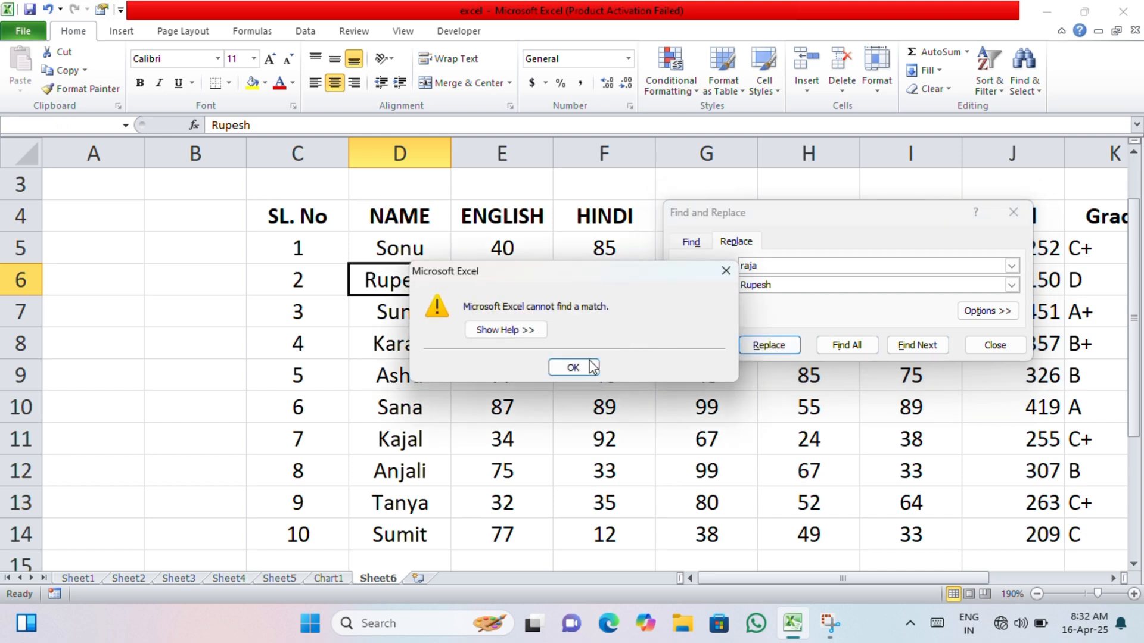
{"action": "left_click", "coordinate": [580, 367]}
- Try Replace All and Find All for the same old student name, and close Find and Replace
{"action": "left_click", "coordinate": [711, 350]}
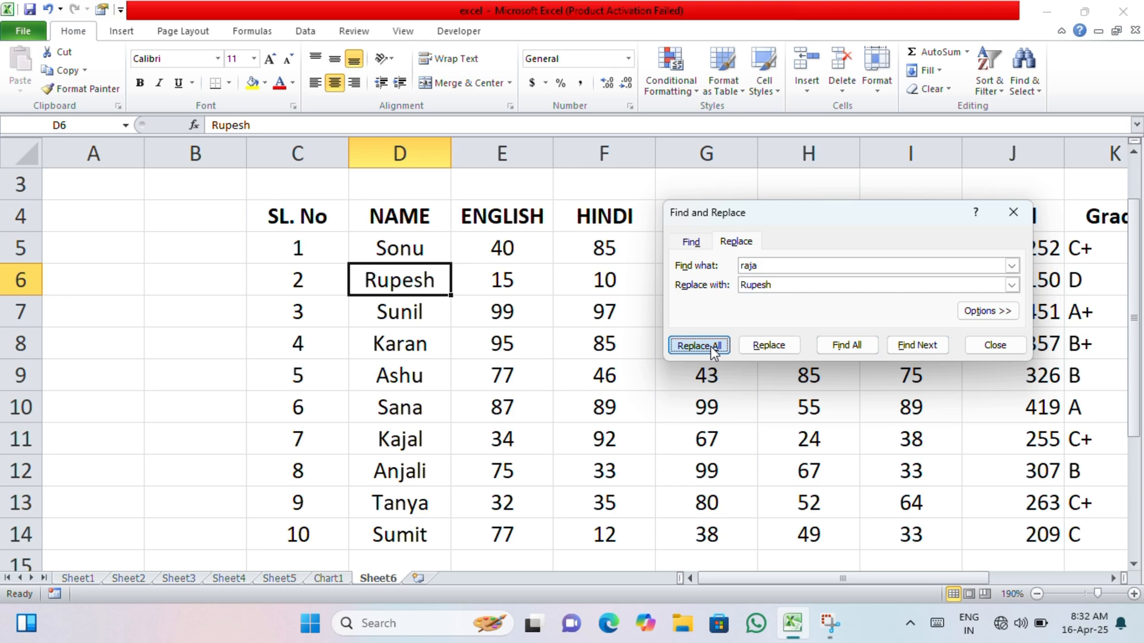
{"action": "left_click", "coordinate": [591, 351]}
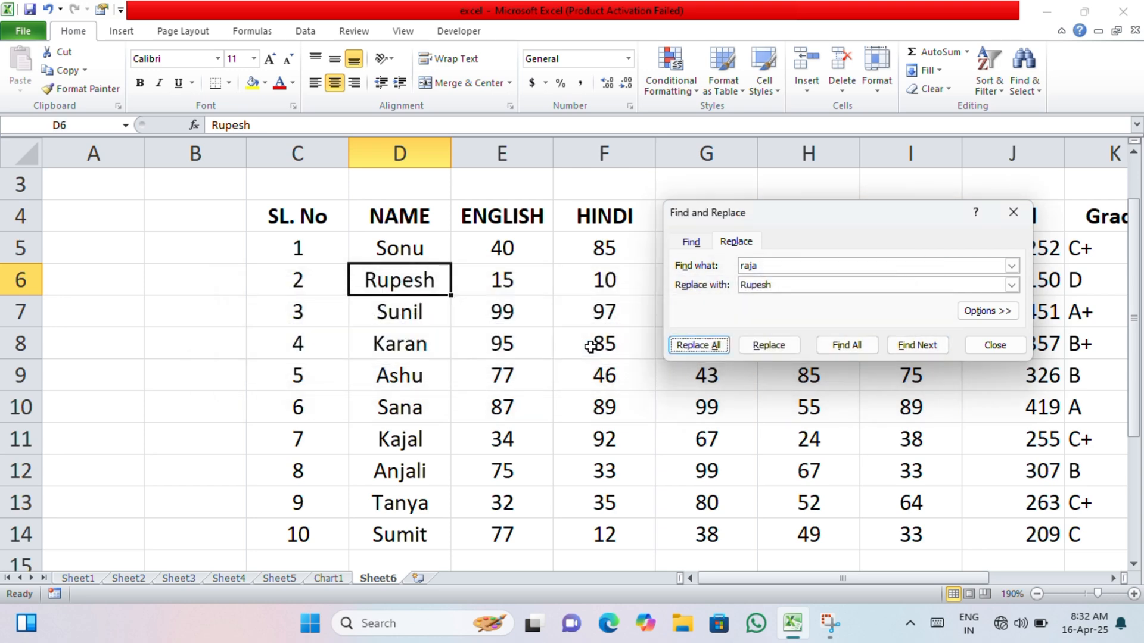
{"action": "left_click", "coordinate": [871, 348]}
{"action": "left_click", "coordinate": [591, 350]}
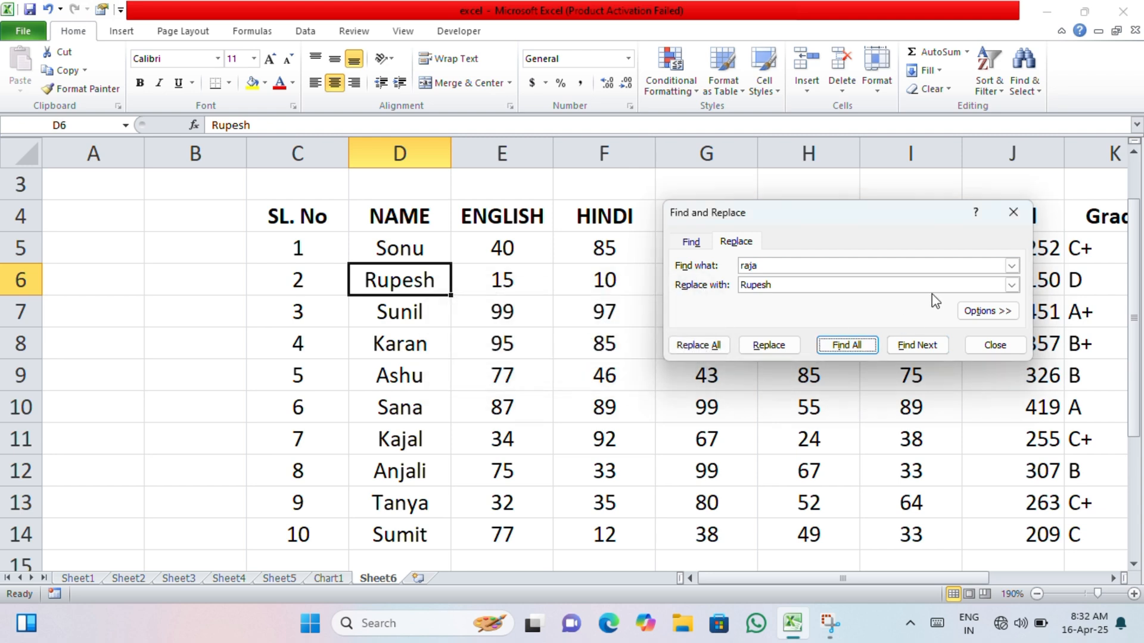
{"action": "left_click", "coordinate": [1012, 213]}
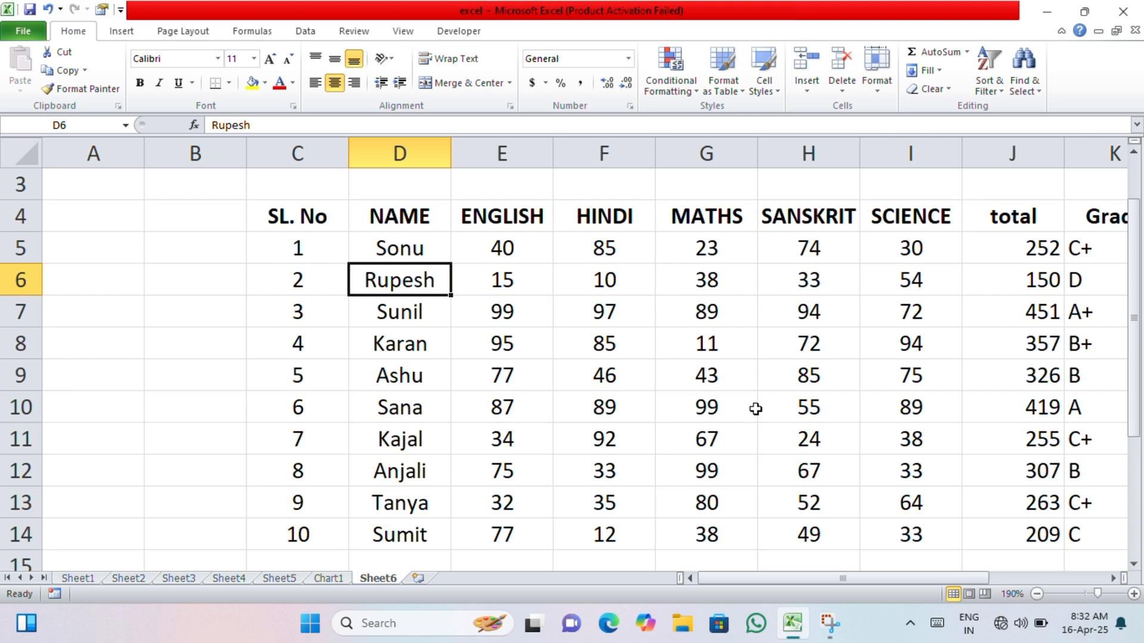
- Replace all occurrences of the student name in cell D9 with the same replacement name used in D6
{"action": "left_click", "coordinate": [585, 287]}
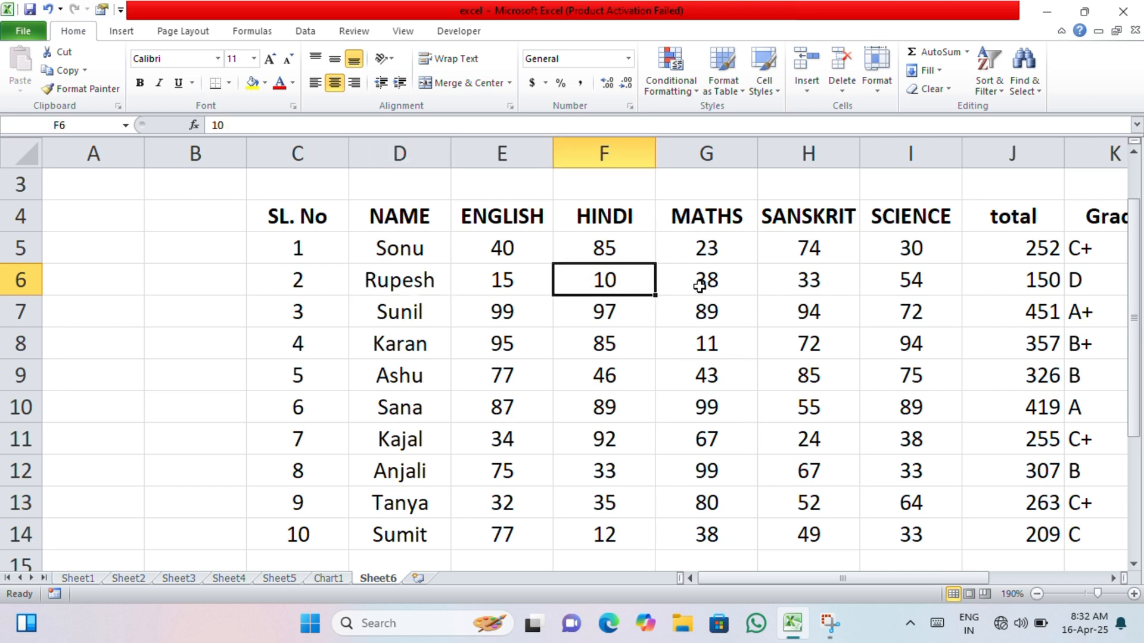
{"action": "left_click", "coordinate": [1025, 75]}
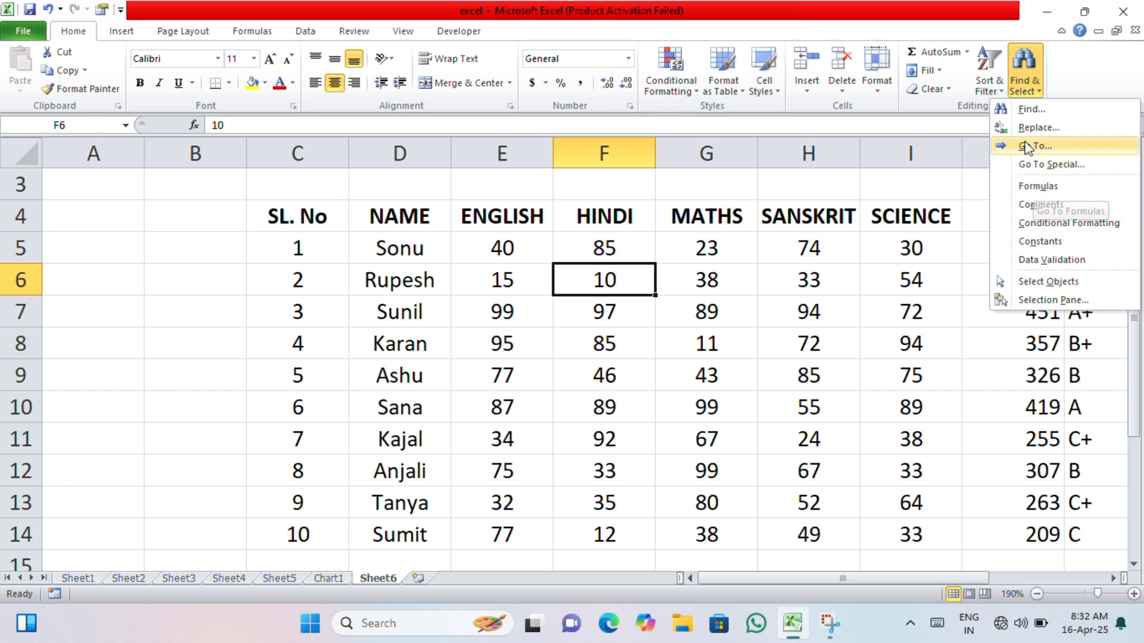
{"action": "left_click", "coordinate": [1038, 128]}
{"action": "left_click", "coordinate": [766, 268]}
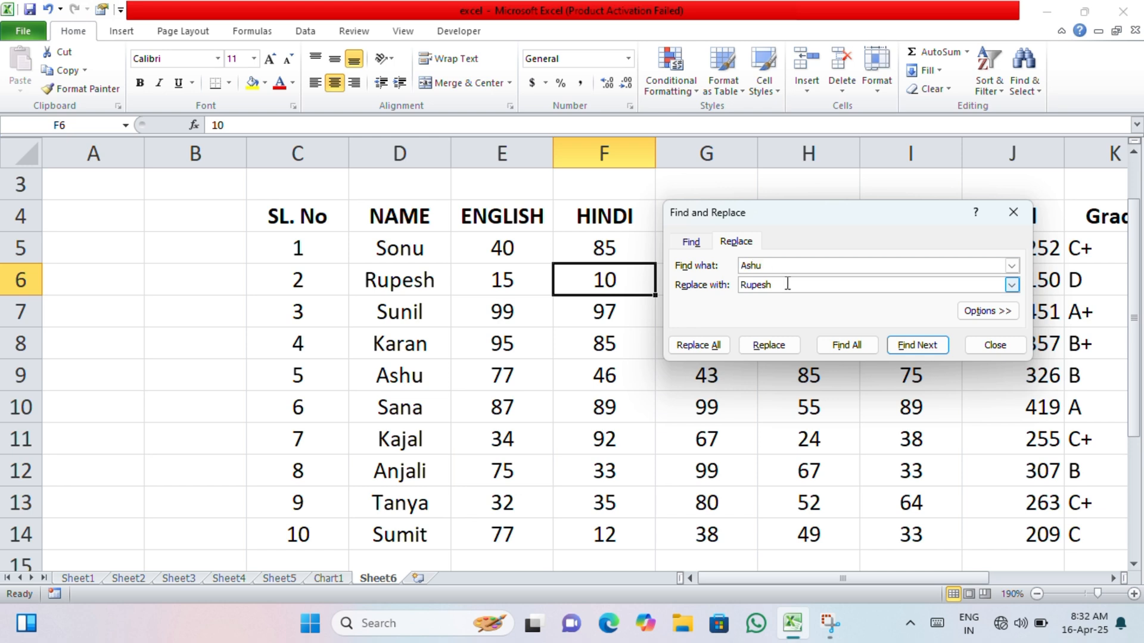
{"action": "left_click", "coordinate": [767, 347]}
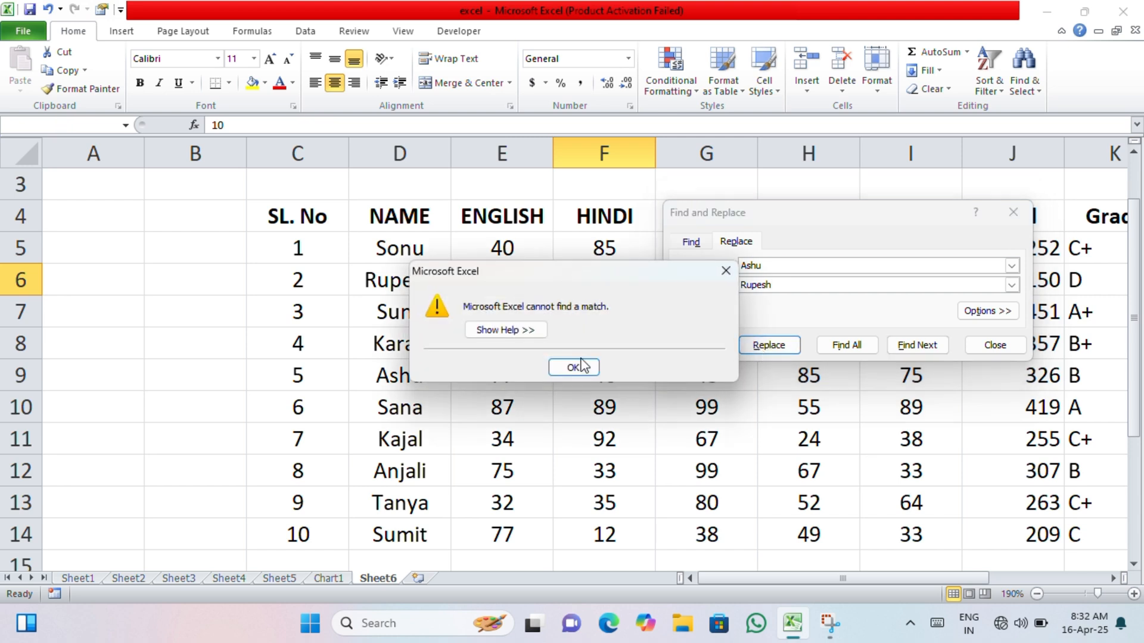
{"action": "left_click", "coordinate": [580, 365]}
{"action": "left_click", "coordinate": [765, 348]}
{"action": "left_click", "coordinate": [582, 366]}
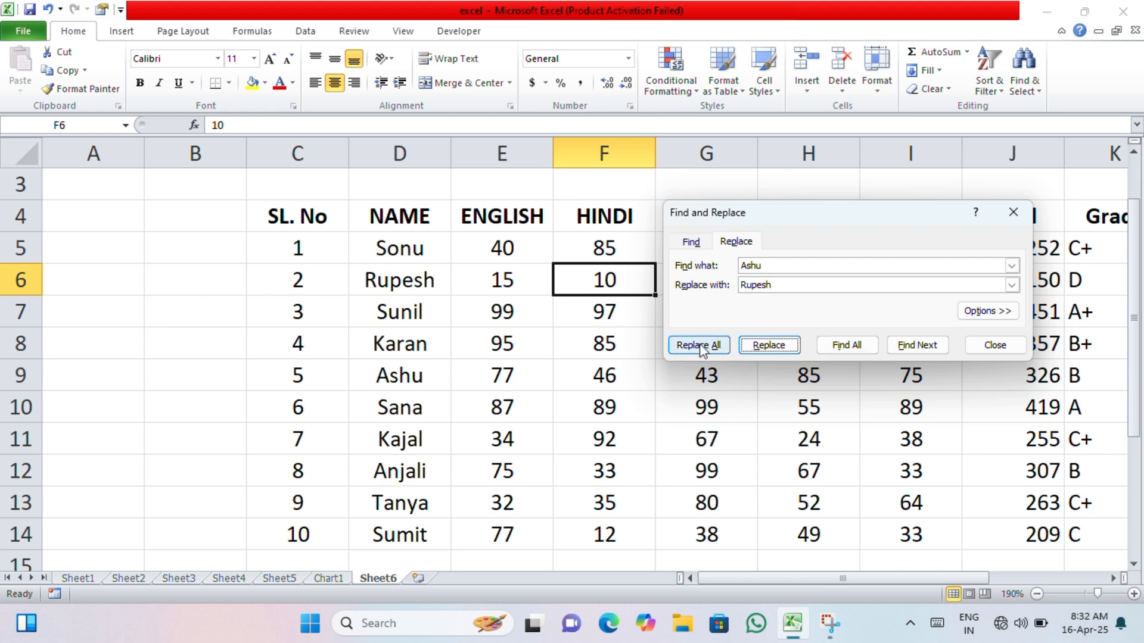
{"action": "left_click", "coordinate": [700, 349]}
{"action": "left_click", "coordinate": [582, 349]}
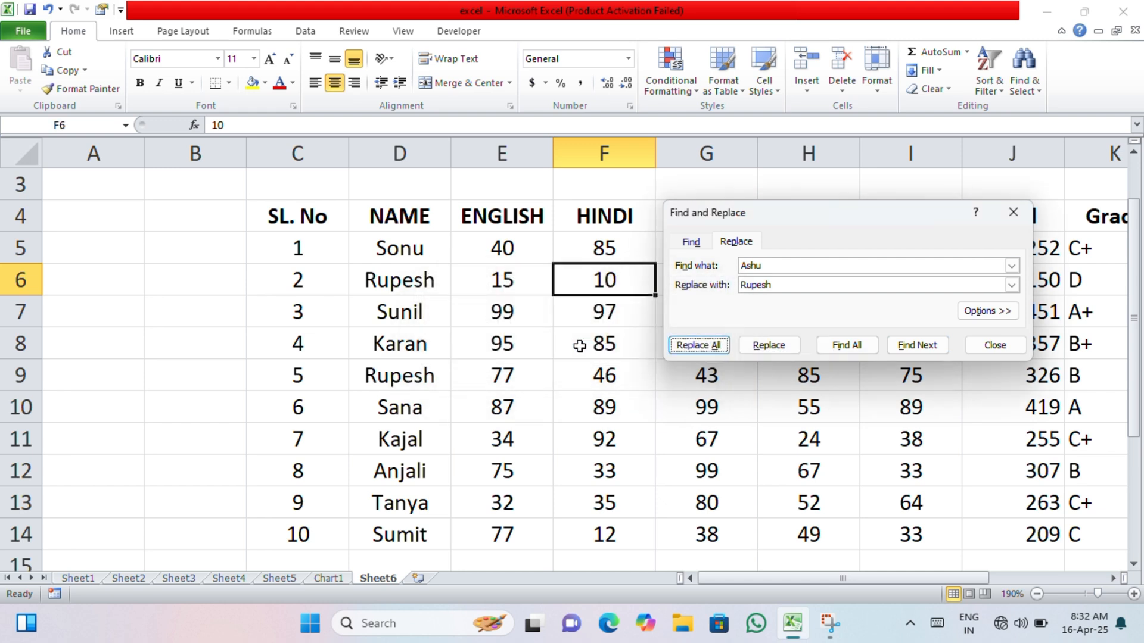
- Try Replace All again with cell D9 selected, using the same find and replacement names
{"action": "left_click", "coordinate": [393, 381]}
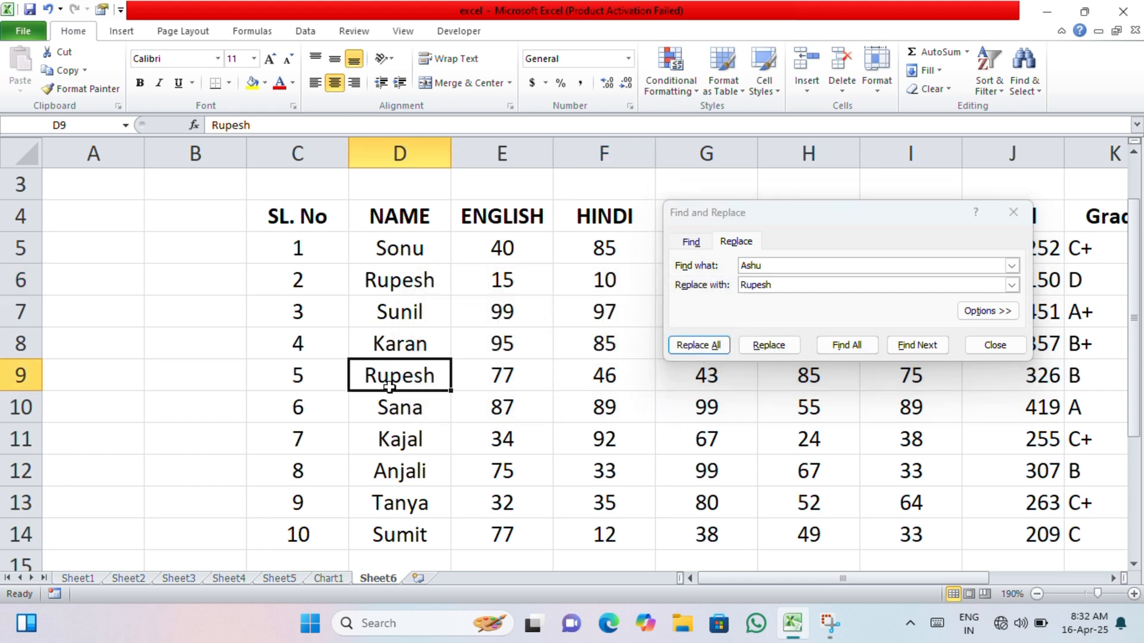
{"action": "left_click", "coordinate": [695, 347]}
{"action": "left_click", "coordinate": [573, 351]}
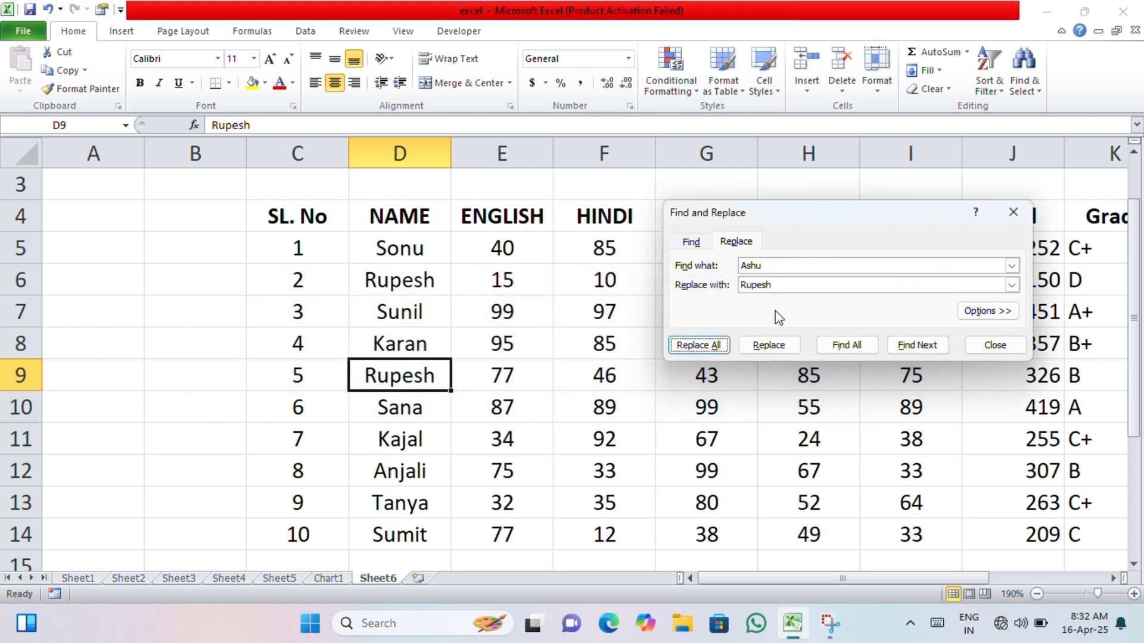
- Replace the repeated student name in cells D9 and D6 with Computer, and close Find and Replace
{"action": "left_click", "coordinate": [803, 267]}
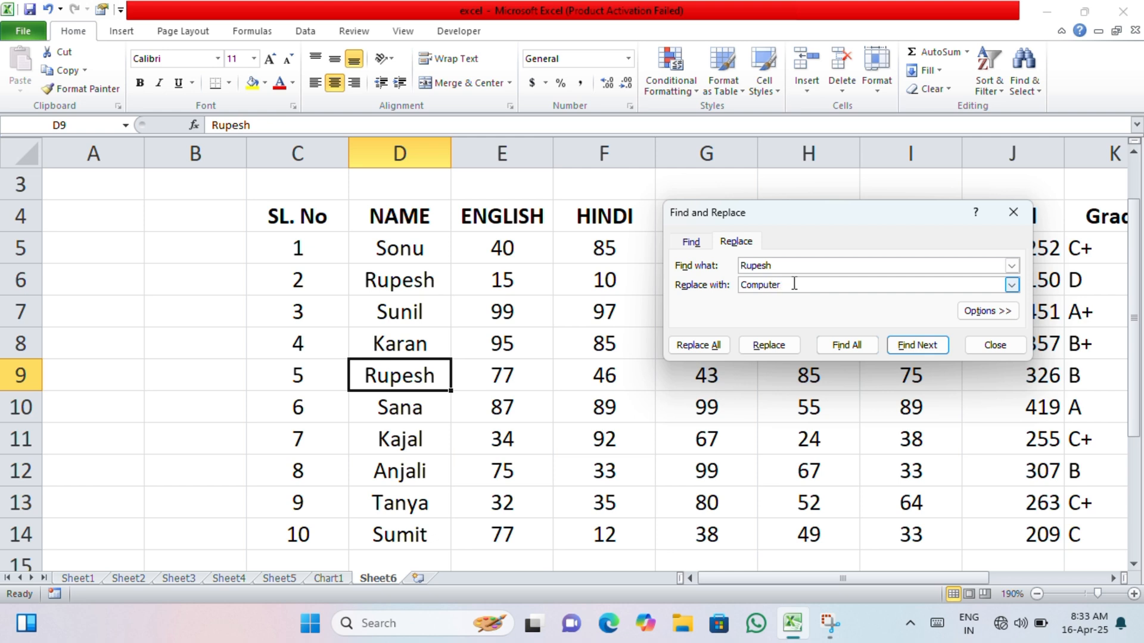
{"action": "left_click", "coordinate": [766, 345]}
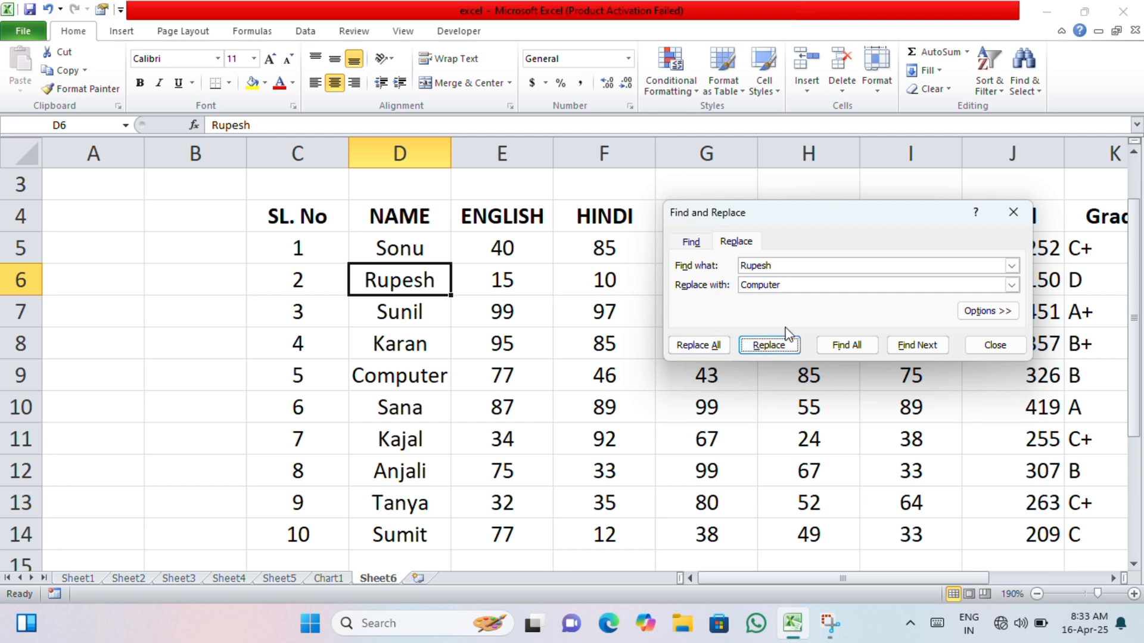
{"action": "left_click", "coordinate": [695, 348]}
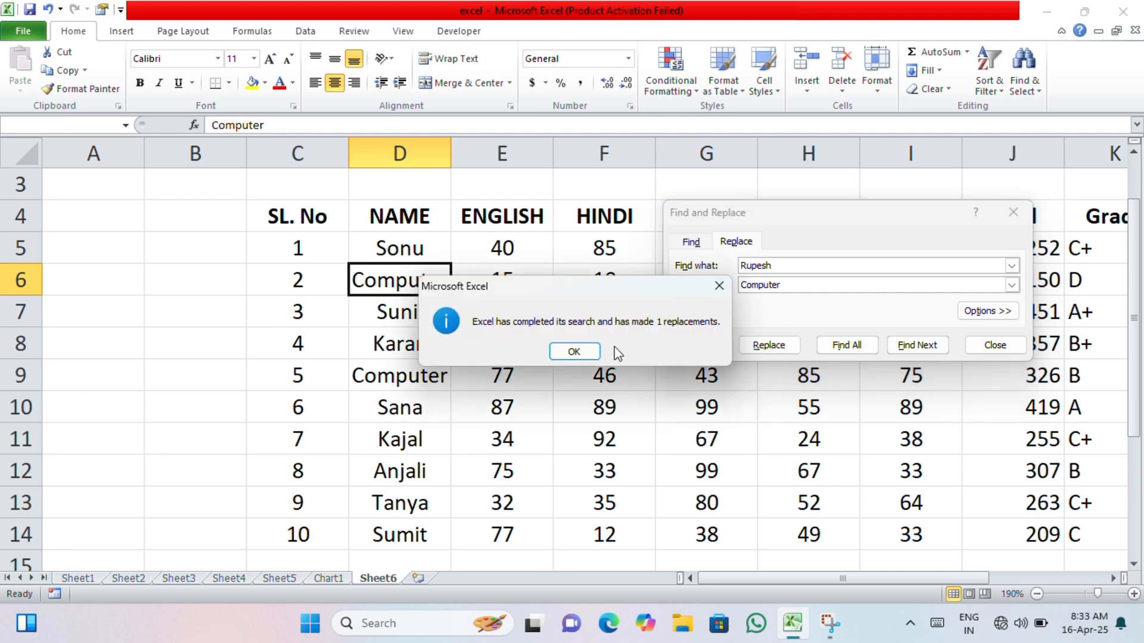
{"action": "left_click", "coordinate": [574, 351]}
{"action": "left_click", "coordinate": [1013, 212]}
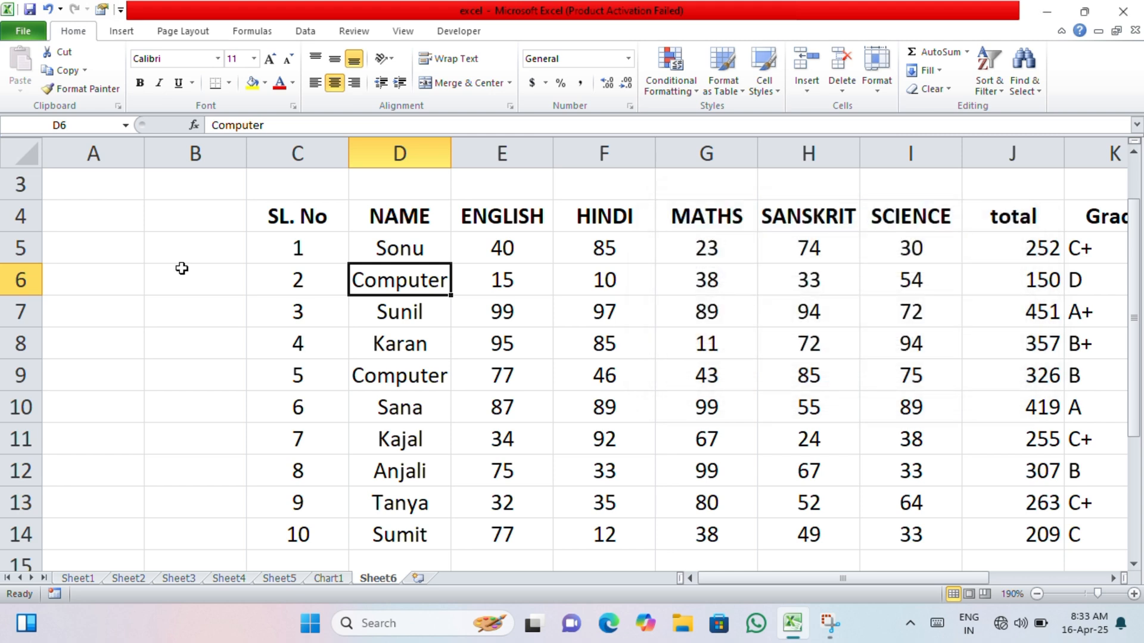
{"action": "left_click", "coordinate": [384, 366]}
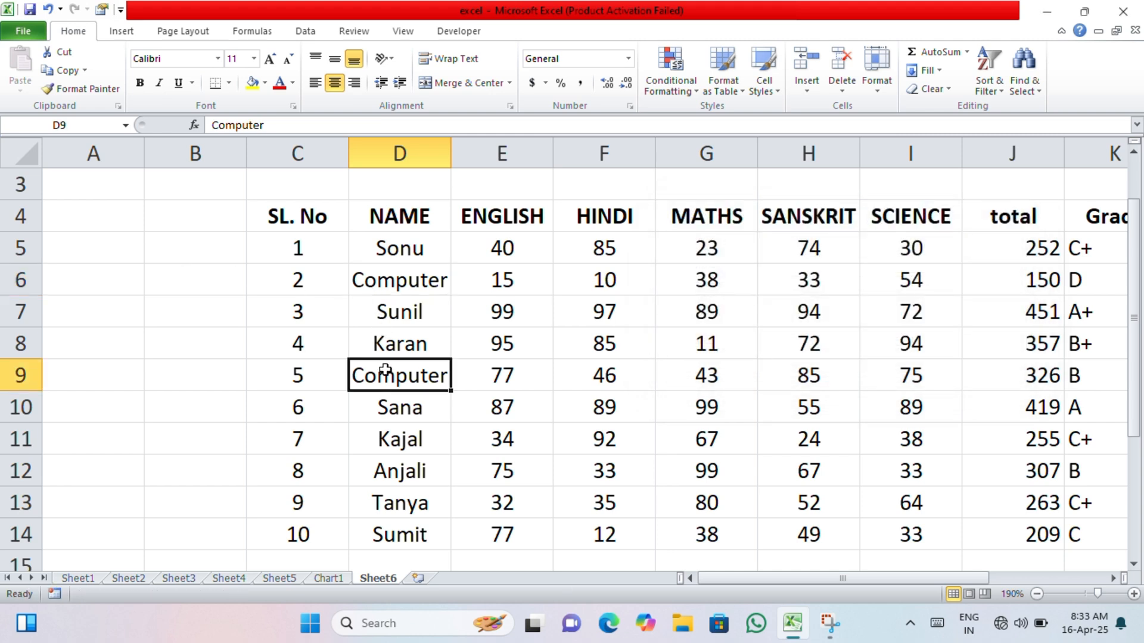
{"action": "left_click", "coordinate": [386, 304]}
{"action": "left_click", "coordinate": [388, 280]}
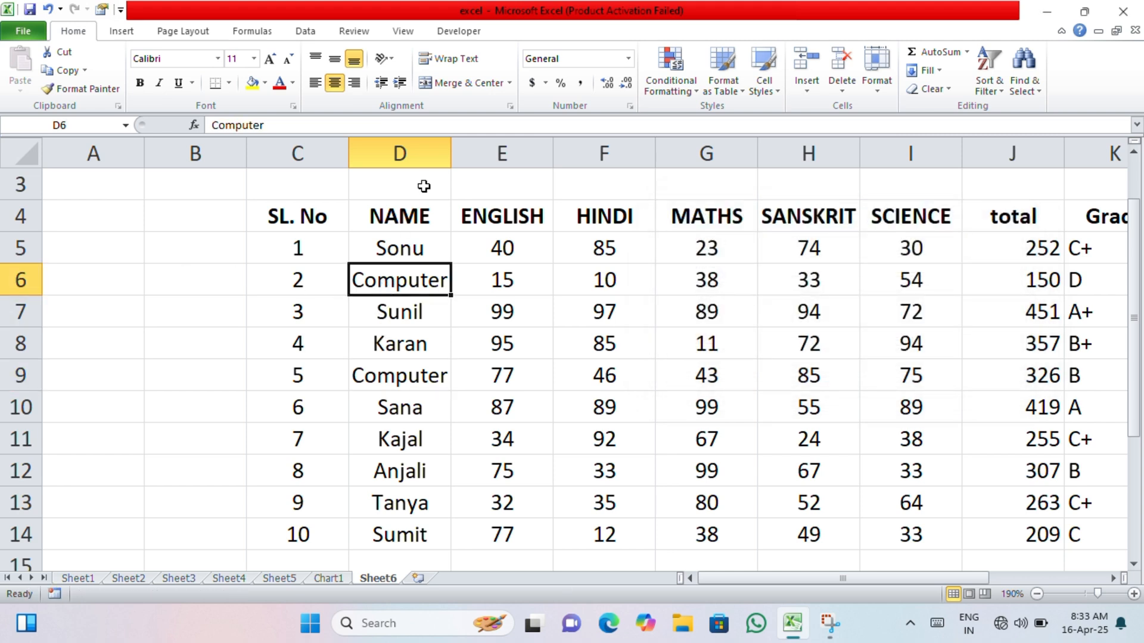
{"action": "key", "text": "super+shift+s"}
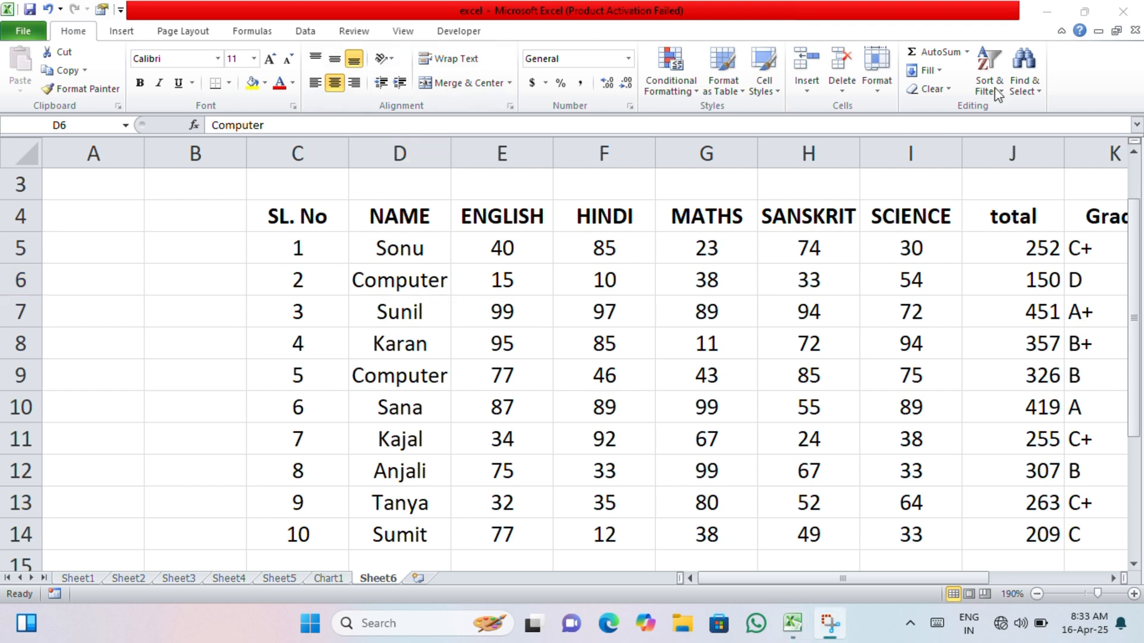
- Try to jump to the reference 77 with Go To, and dismiss the dialog
{"action": "left_click", "coordinate": [447, 281]}
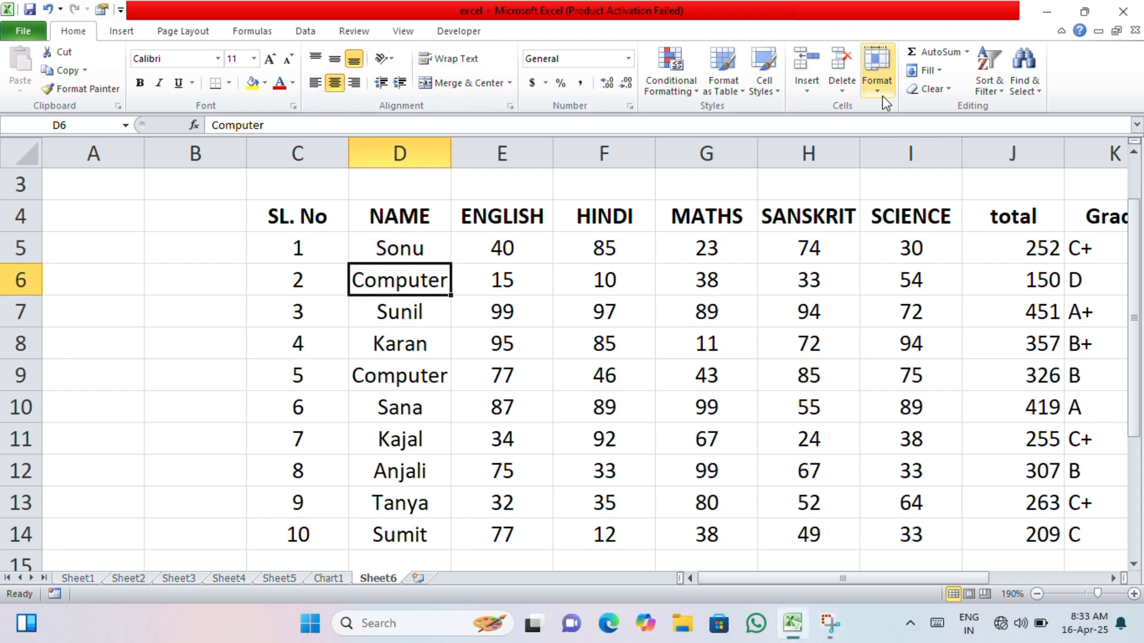
{"action": "left_click", "coordinate": [1023, 83]}
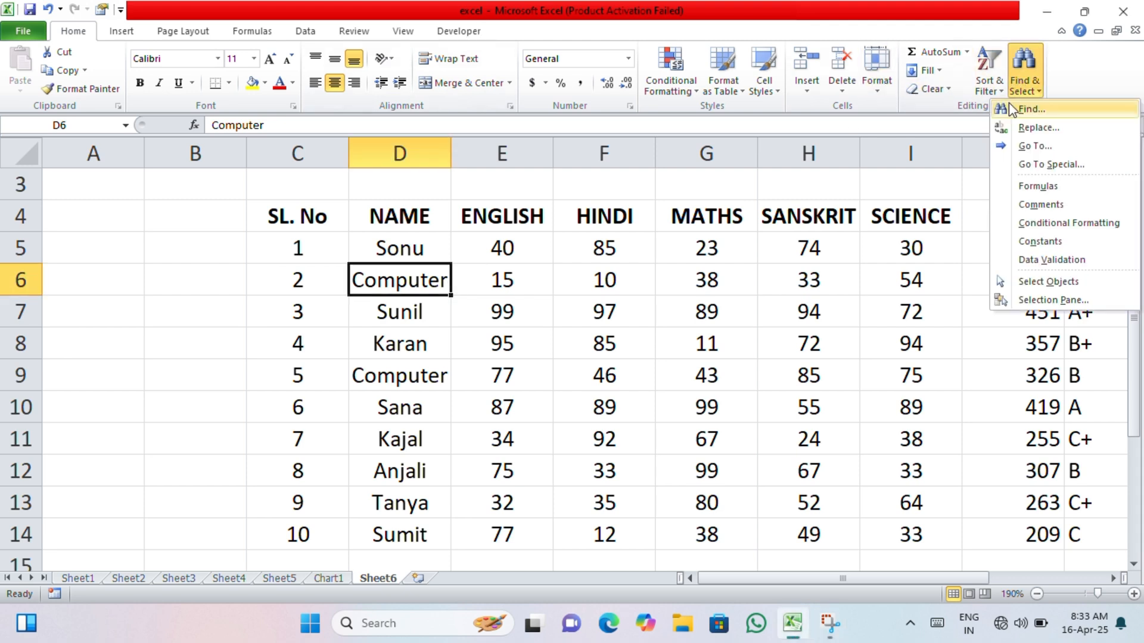
{"action": "left_click", "coordinate": [1034, 146]}
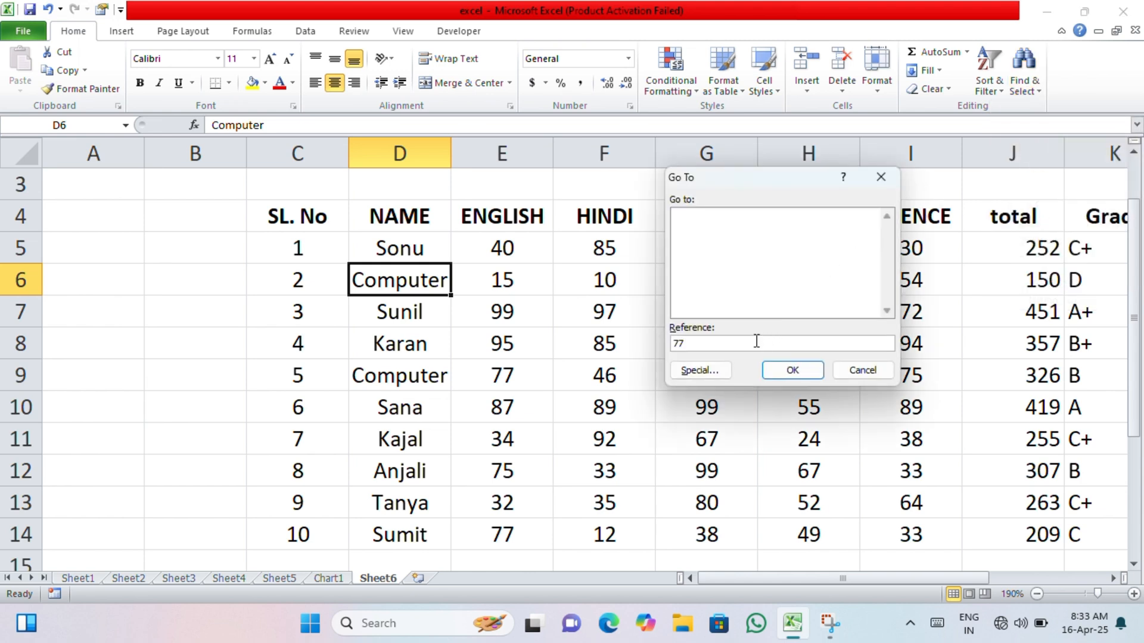
{"action": "left_click", "coordinate": [780, 370]}
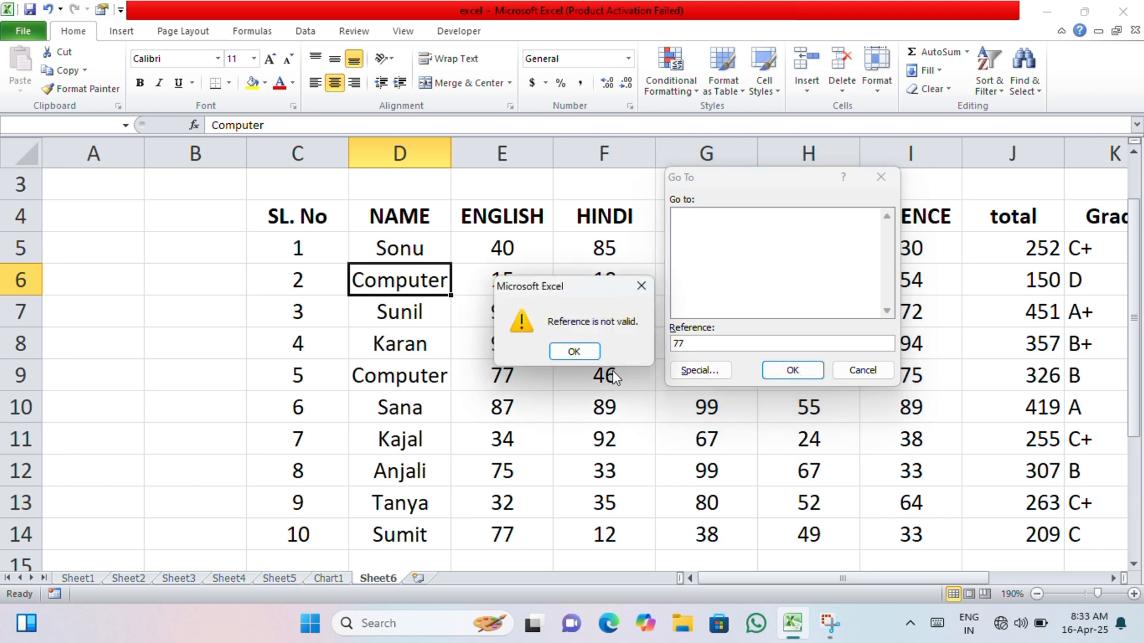
{"action": "left_click", "coordinate": [575, 351]}
{"action": "left_click", "coordinate": [685, 277]}
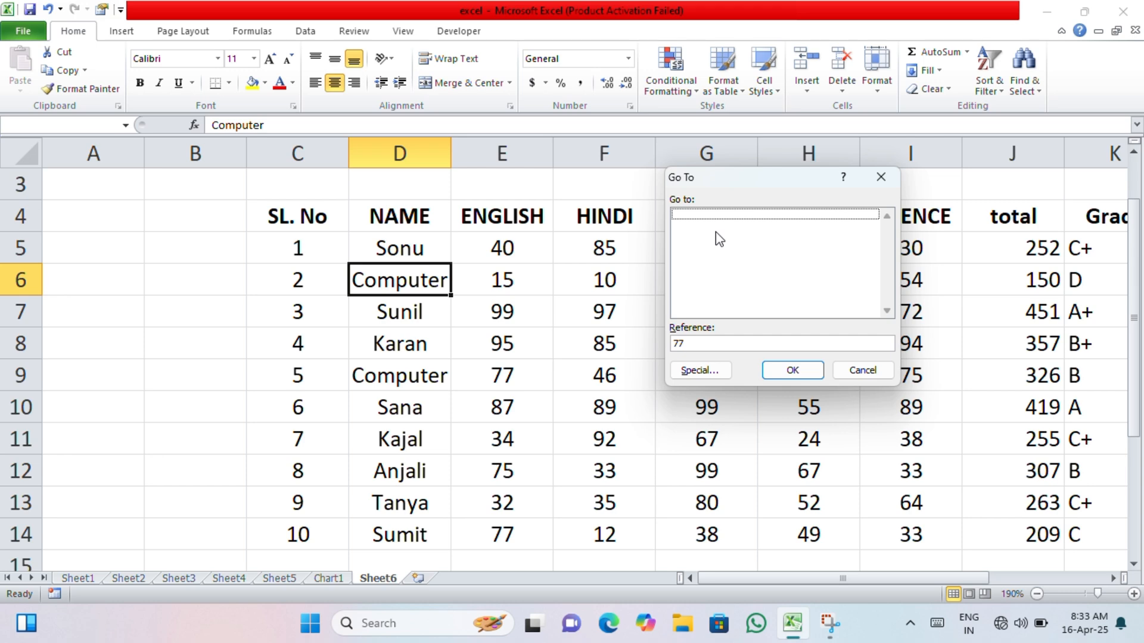
{"action": "left_click", "coordinate": [836, 369]}
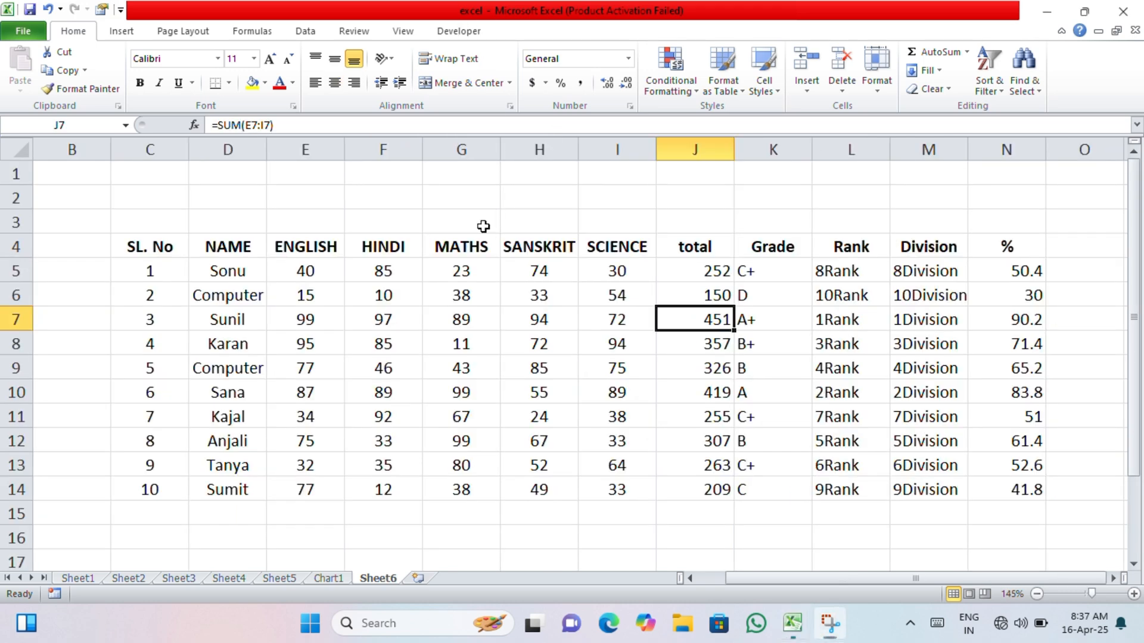
{"action": "left_click", "coordinate": [389, 303]}
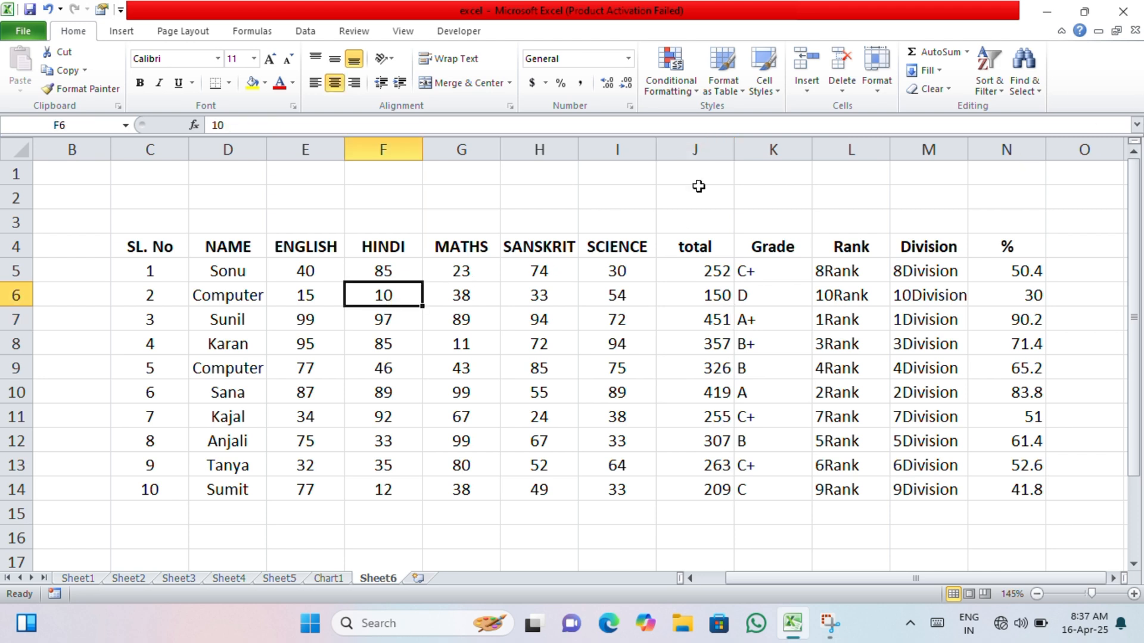
{"action": "left_click", "coordinate": [1029, 76]}
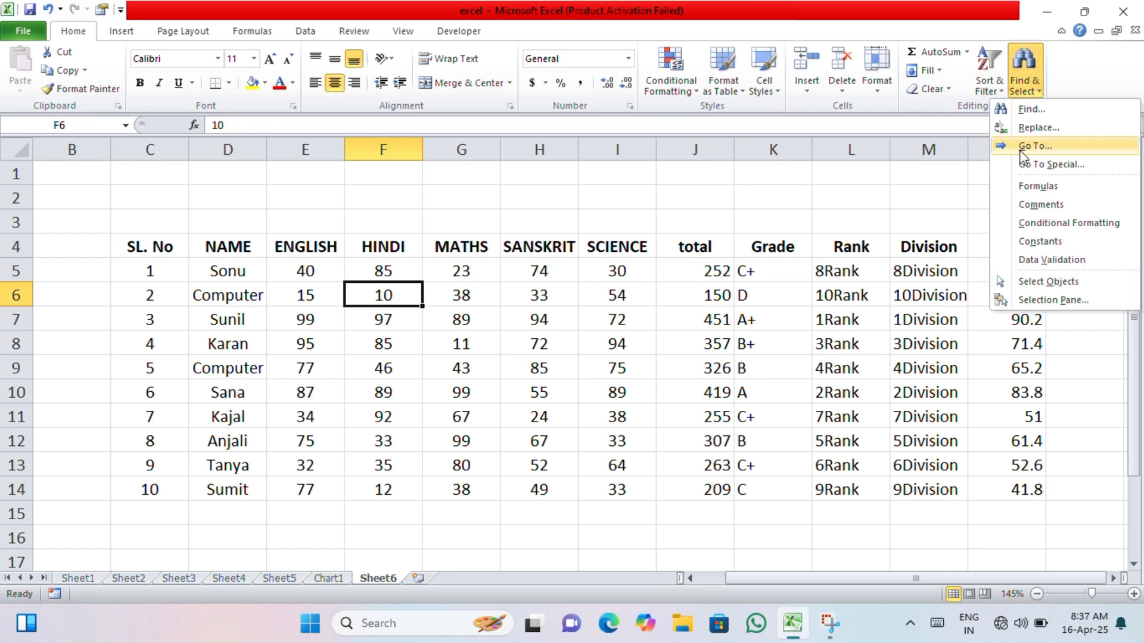
{"action": "left_click", "coordinate": [1015, 148]}
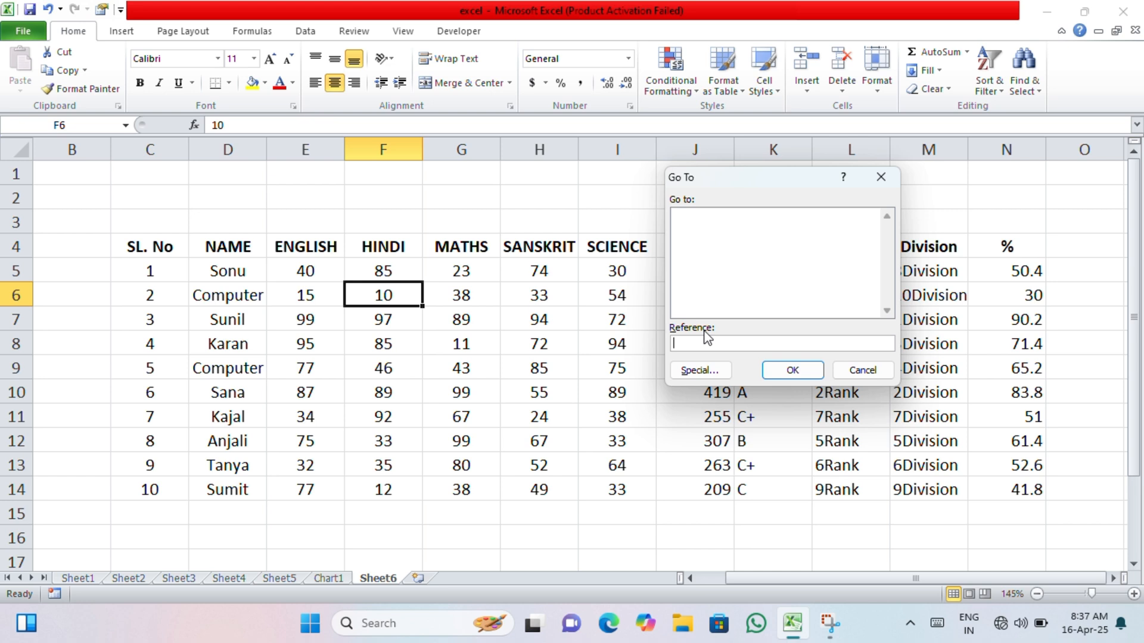
{"action": "left_click", "coordinate": [860, 370]}
- Try to jump to the reference 10 with Go To from cell J3, and dismiss the dialog
{"action": "left_click", "coordinate": [666, 231]}
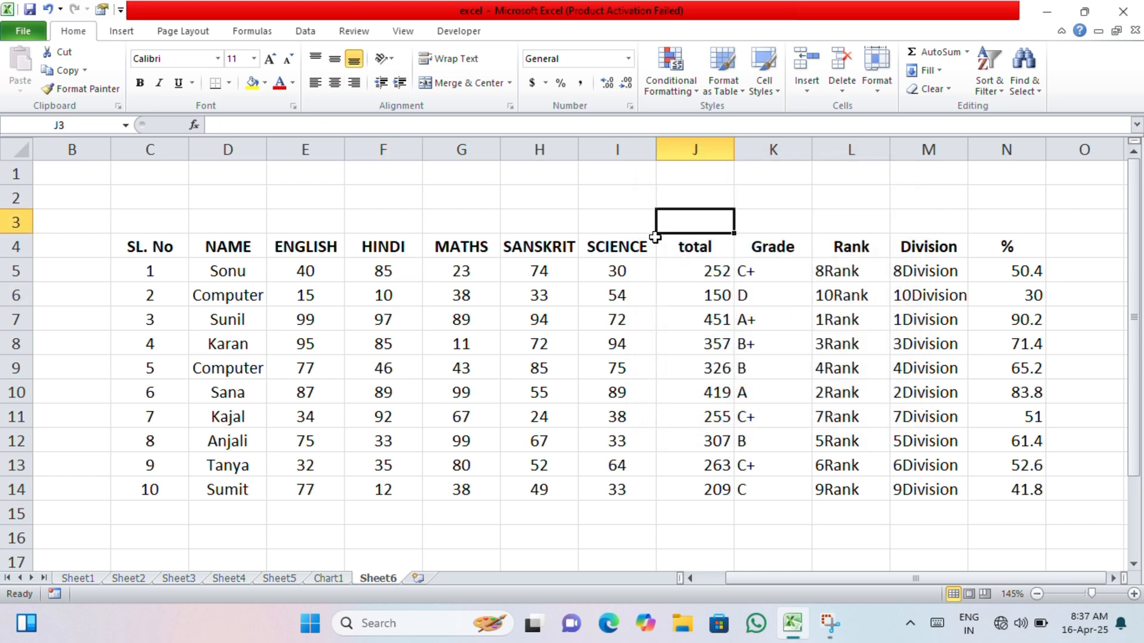
{"action": "left_click", "coordinate": [1024, 90]}
{"action": "left_click", "coordinate": [1027, 146]}
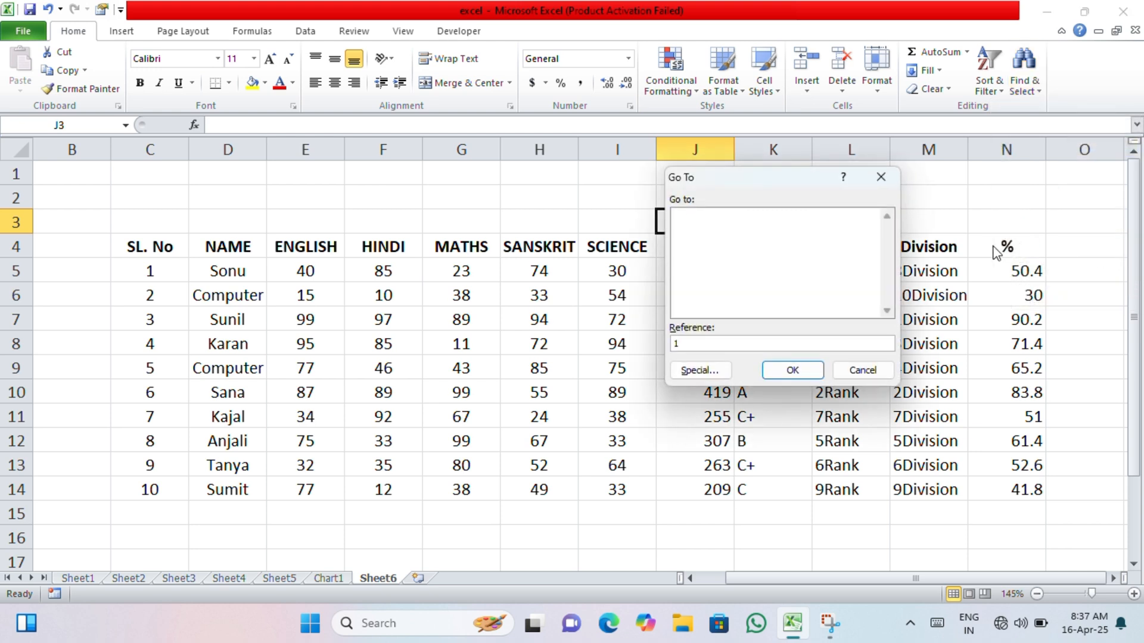
{"action": "left_click", "coordinate": [808, 371]}
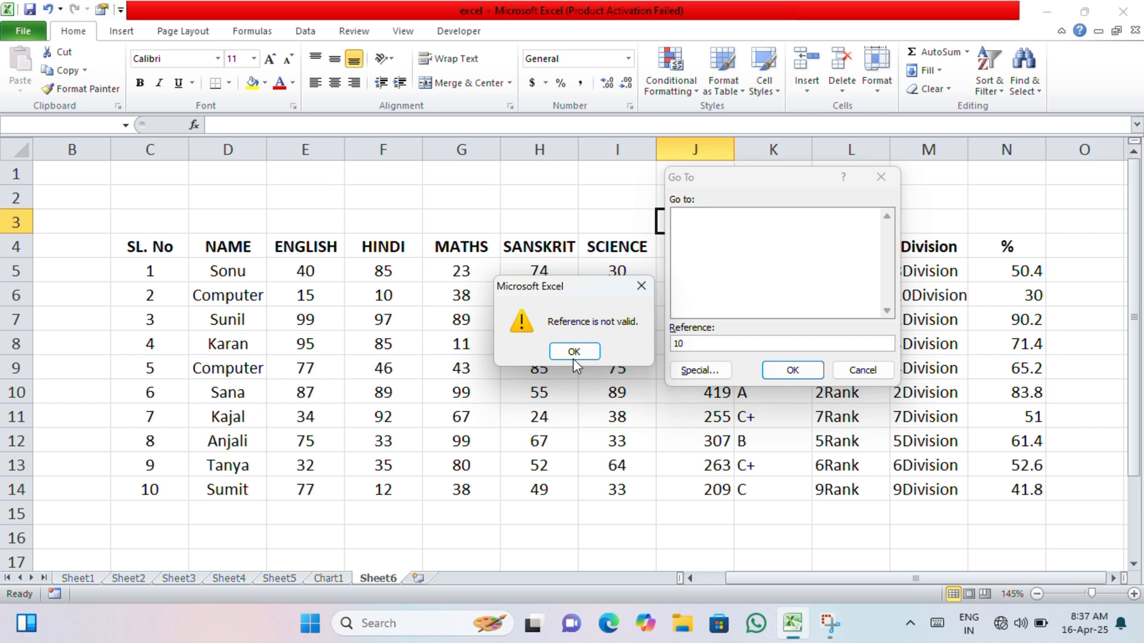
{"action": "left_click", "coordinate": [574, 350]}
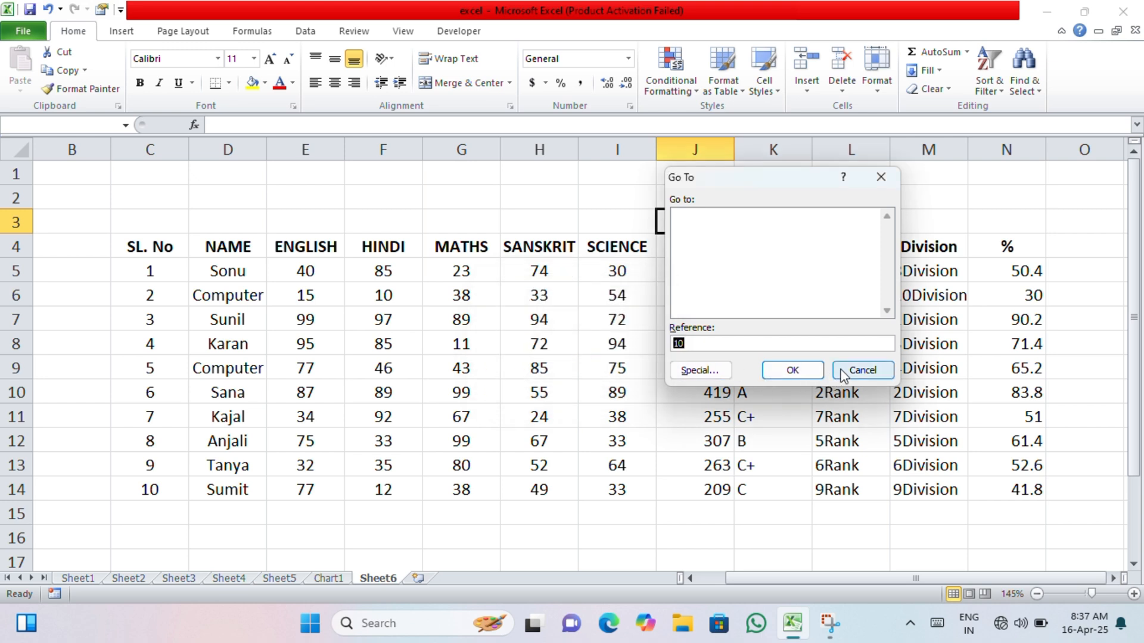
{"action": "left_click", "coordinate": [860, 370]}
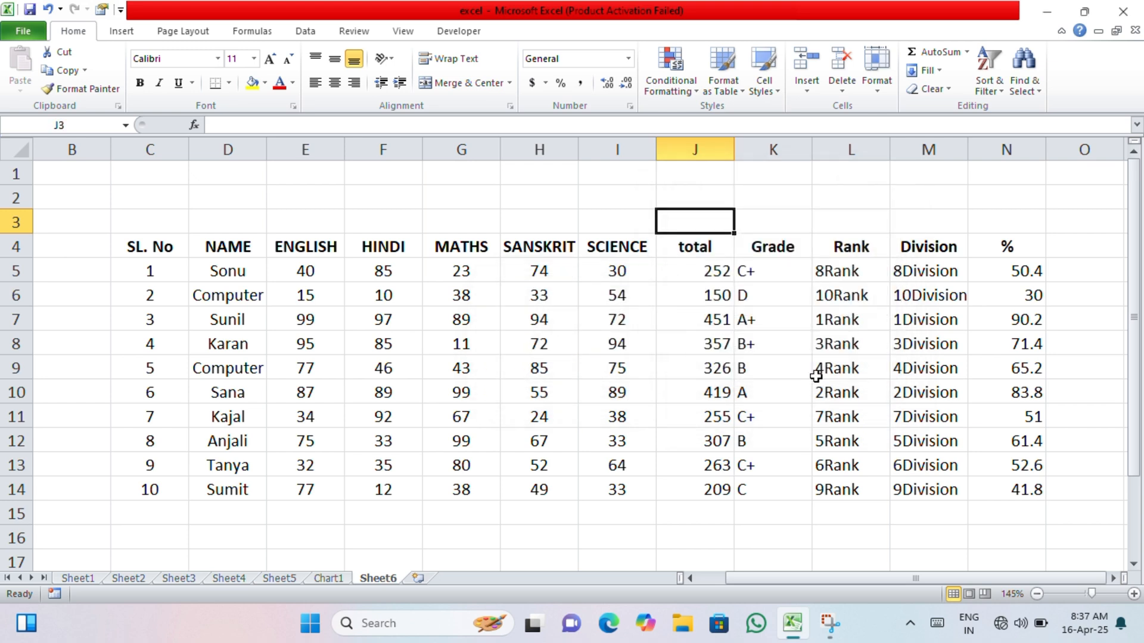
- Try to select all cells with comments on the sheet using Go To Special
{"action": "left_click", "coordinate": [1024, 84]}
{"action": "left_click", "coordinate": [1030, 166]}
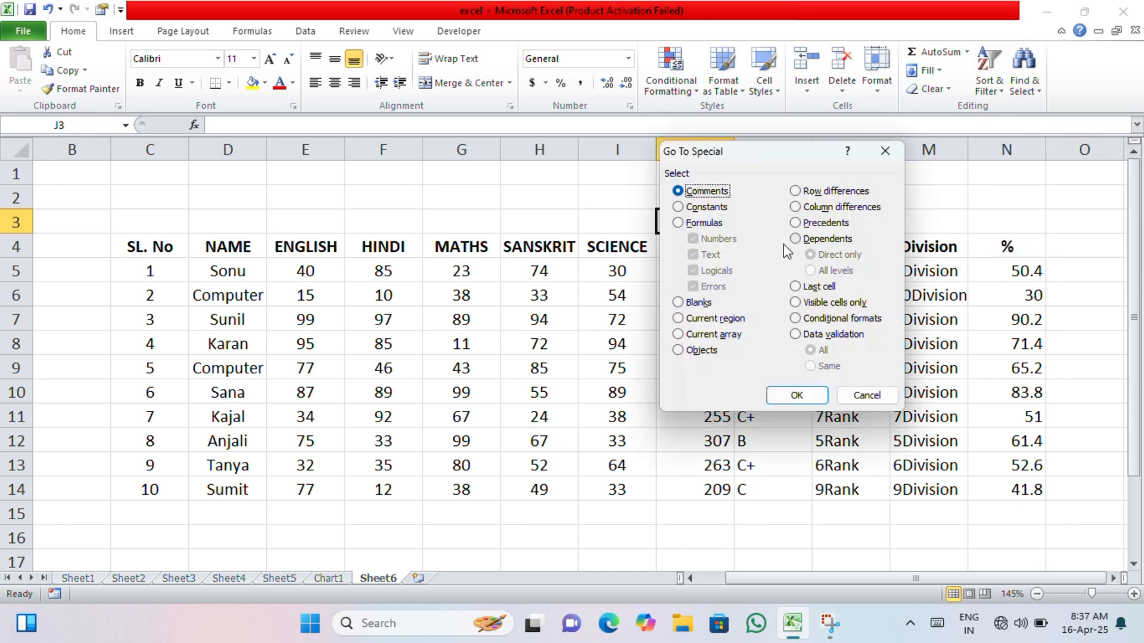
{"action": "left_click", "coordinate": [795, 394]}
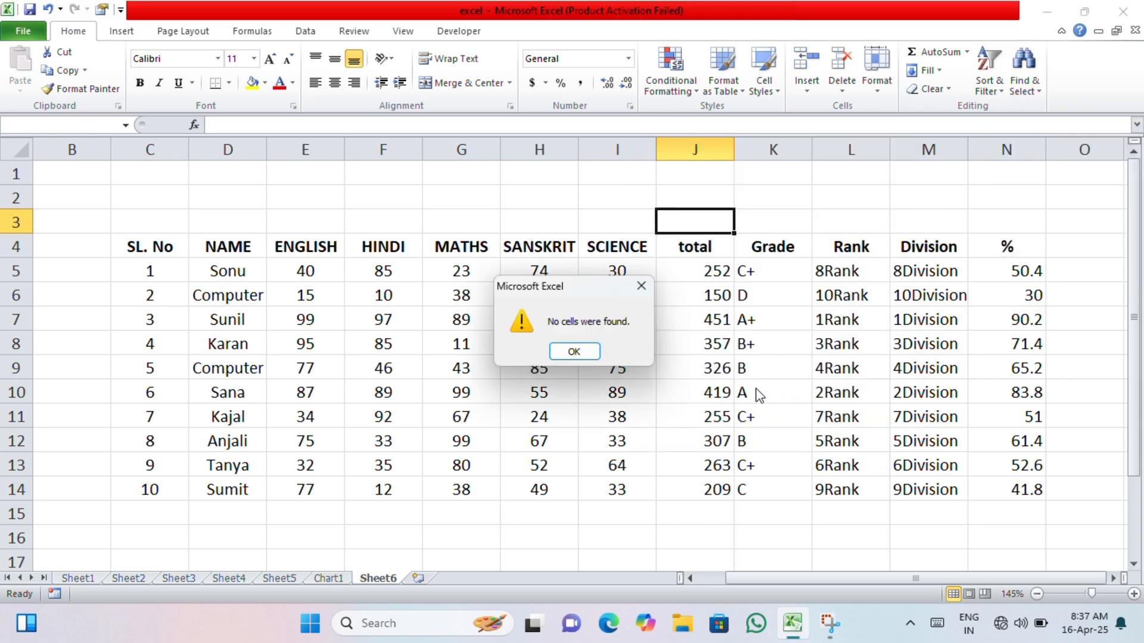
{"action": "left_click", "coordinate": [571, 352]}
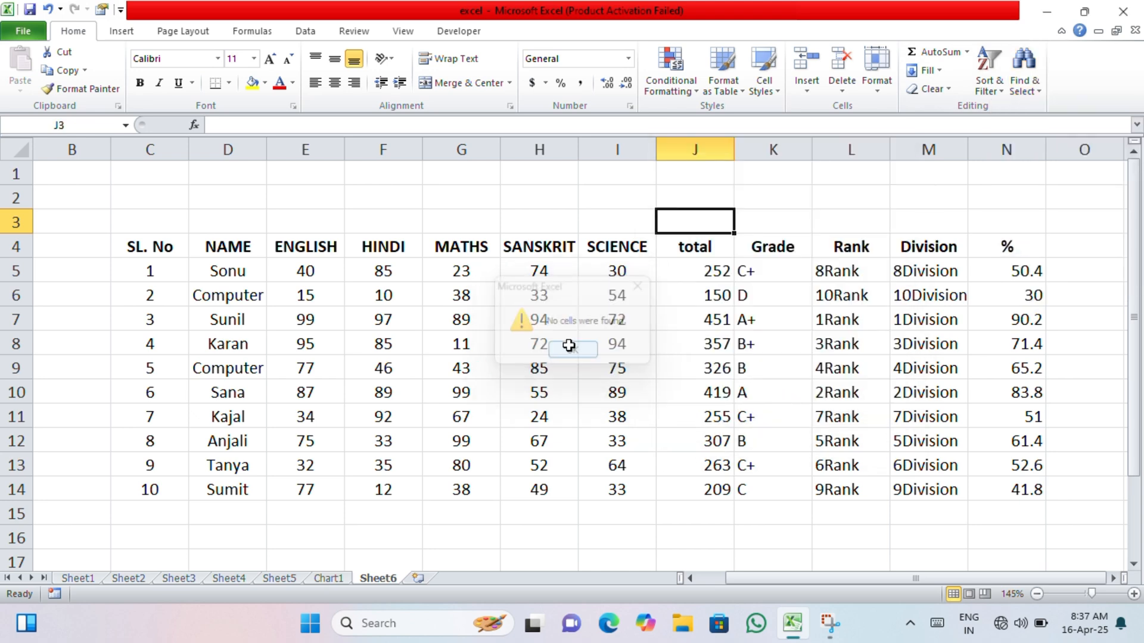
- Select all cells containing constants in the marks table using Go To Special
{"action": "left_click", "coordinate": [1018, 89]}
{"action": "left_click", "coordinate": [1028, 170]}
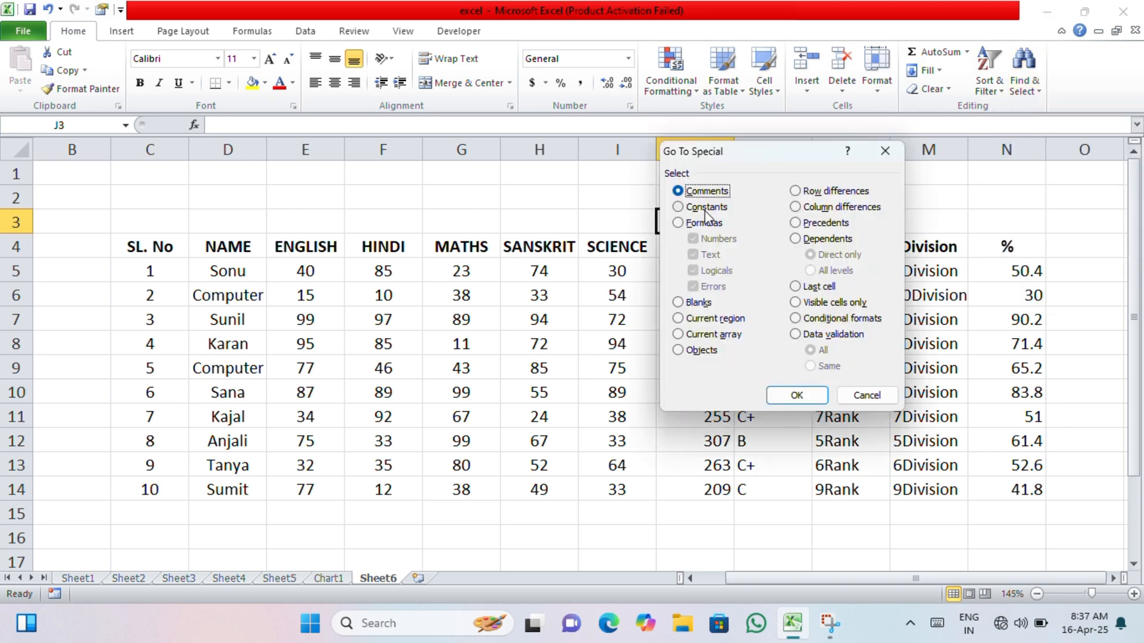
{"action": "left_click", "coordinate": [698, 208]}
{"action": "left_click", "coordinate": [784, 396]}
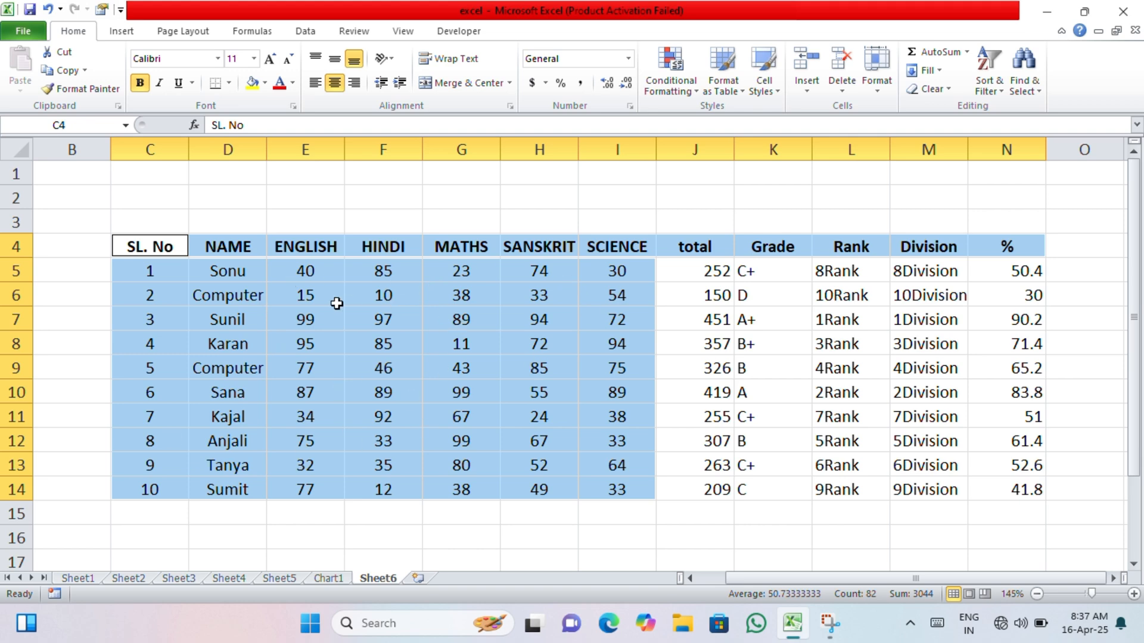
- Clear the selection by choosing cell K3, and select all formula cells with Go To Special
{"action": "left_click", "coordinate": [791, 229]}
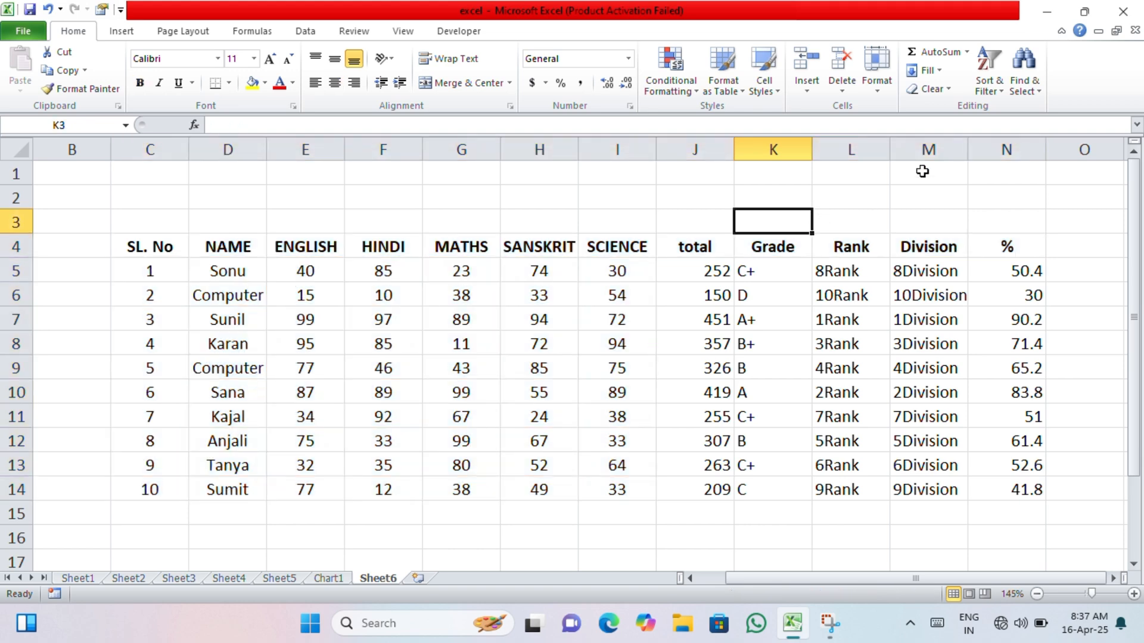
{"action": "left_click", "coordinate": [1025, 83]}
{"action": "left_click", "coordinate": [1034, 166]}
{"action": "left_click", "coordinate": [677, 222]}
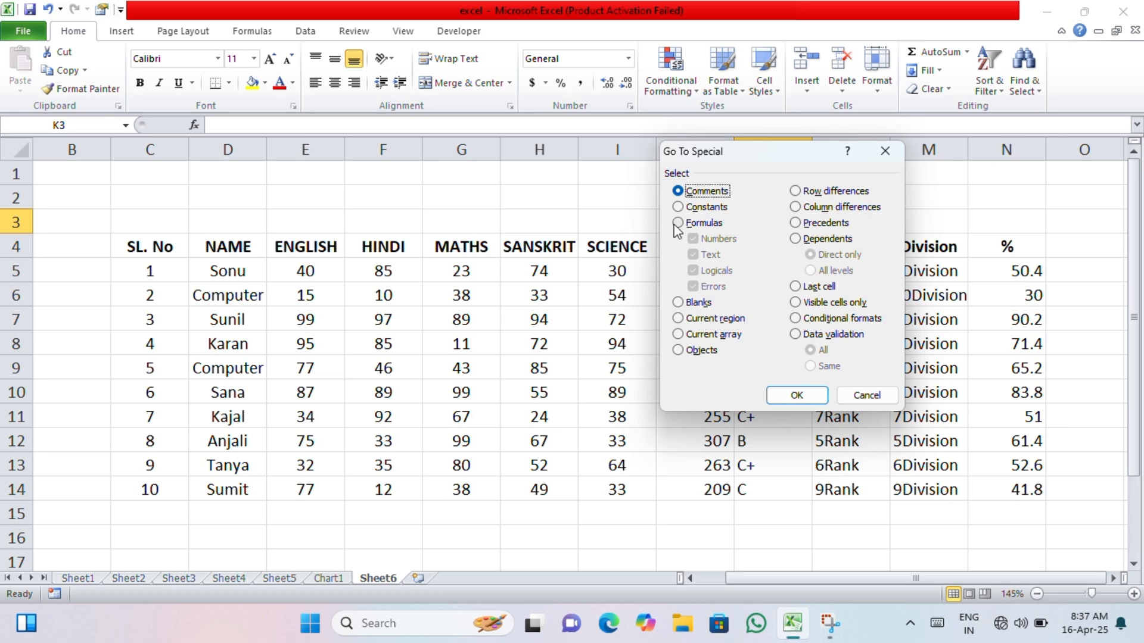
{"action": "left_click", "coordinate": [797, 396]}
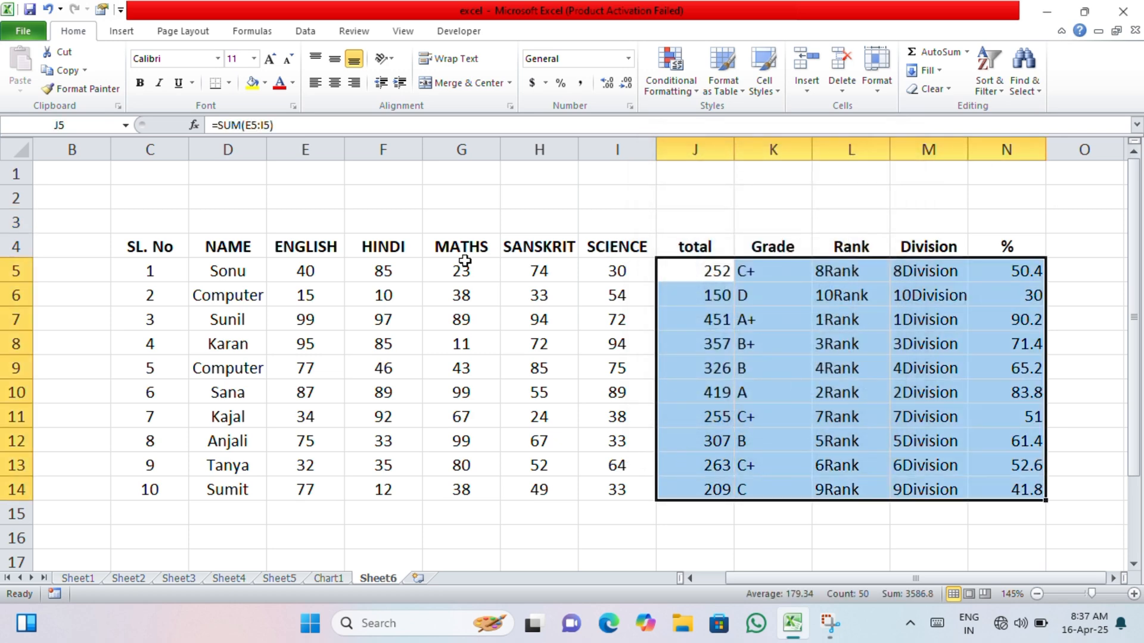
- Choose cell F7 and select all blank cells around the marks table with Go To Special
{"action": "left_click", "coordinate": [405, 319]}
{"action": "left_click", "coordinate": [1023, 82]}
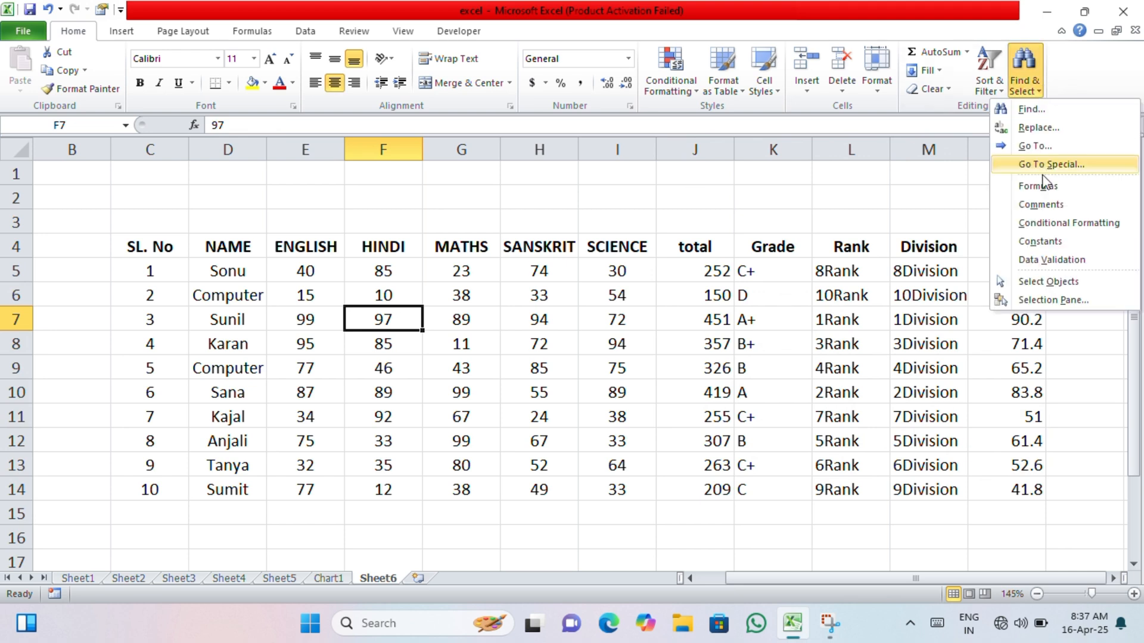
{"action": "left_click", "coordinate": [1050, 165]}
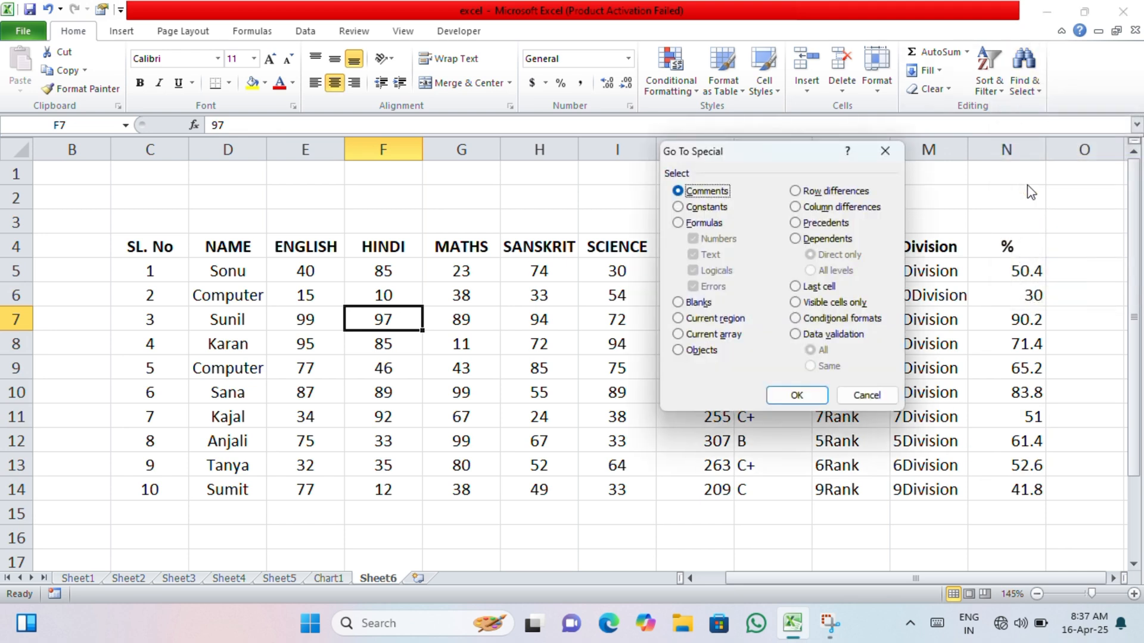
{"action": "left_click", "coordinate": [678, 302]}
{"action": "left_click", "coordinate": [797, 394]}
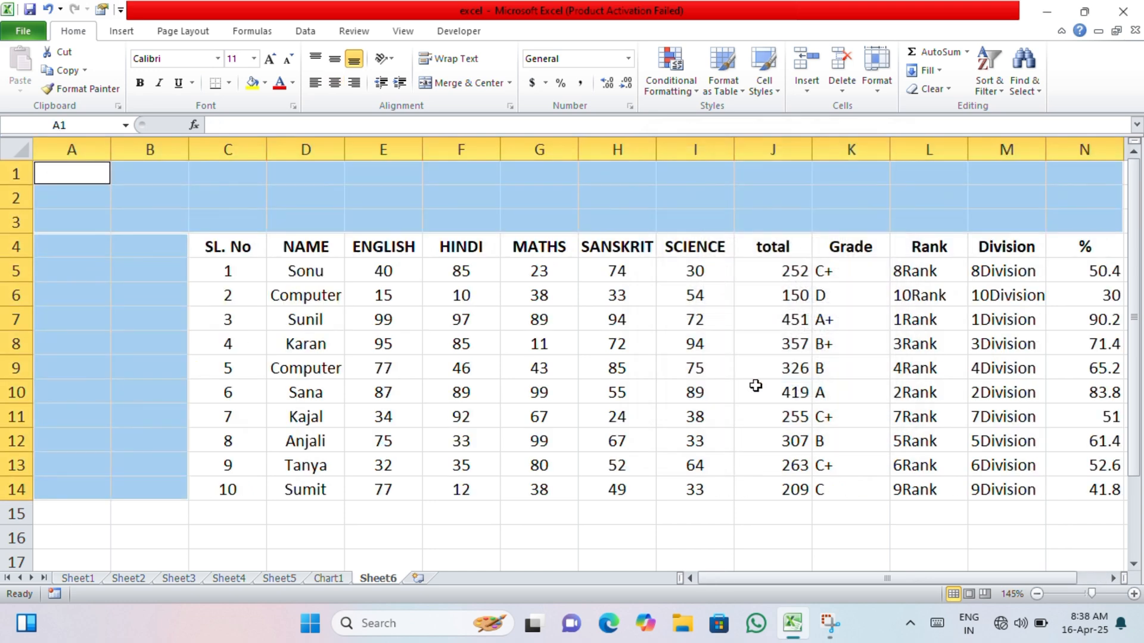
- Choose cell G7 in the MATHS column and try to select its current array using Go To Special
{"action": "left_click", "coordinate": [505, 321]}
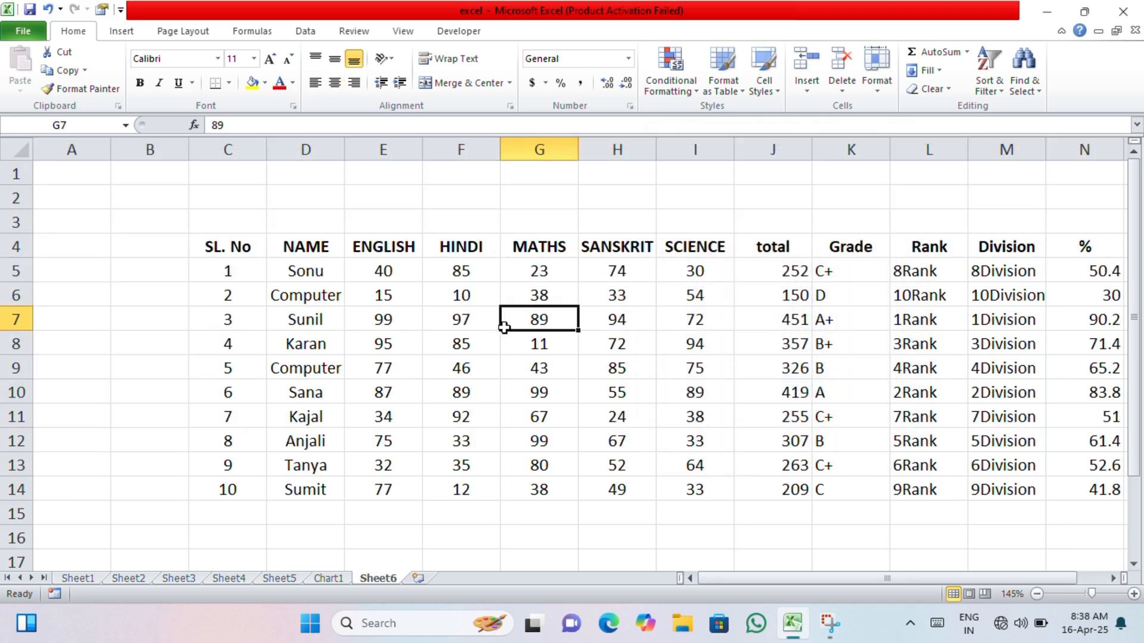
{"action": "left_click", "coordinate": [1113, 578]}
{"action": "left_click", "coordinate": [1024, 78]}
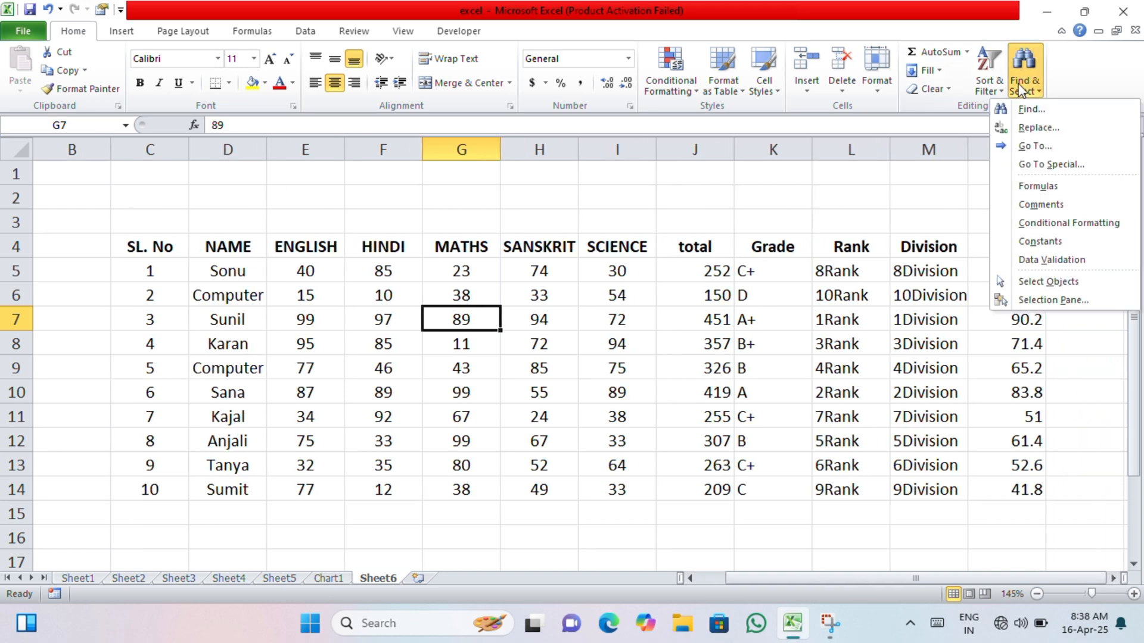
{"action": "left_click", "coordinate": [1032, 162]}
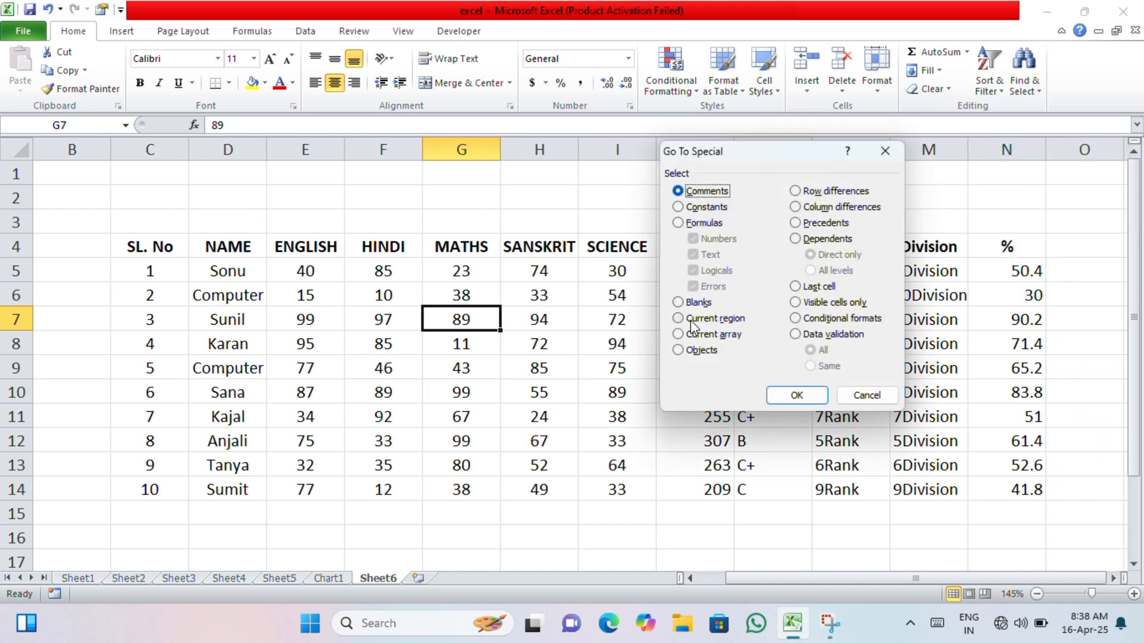
{"action": "left_click", "coordinate": [680, 337]}
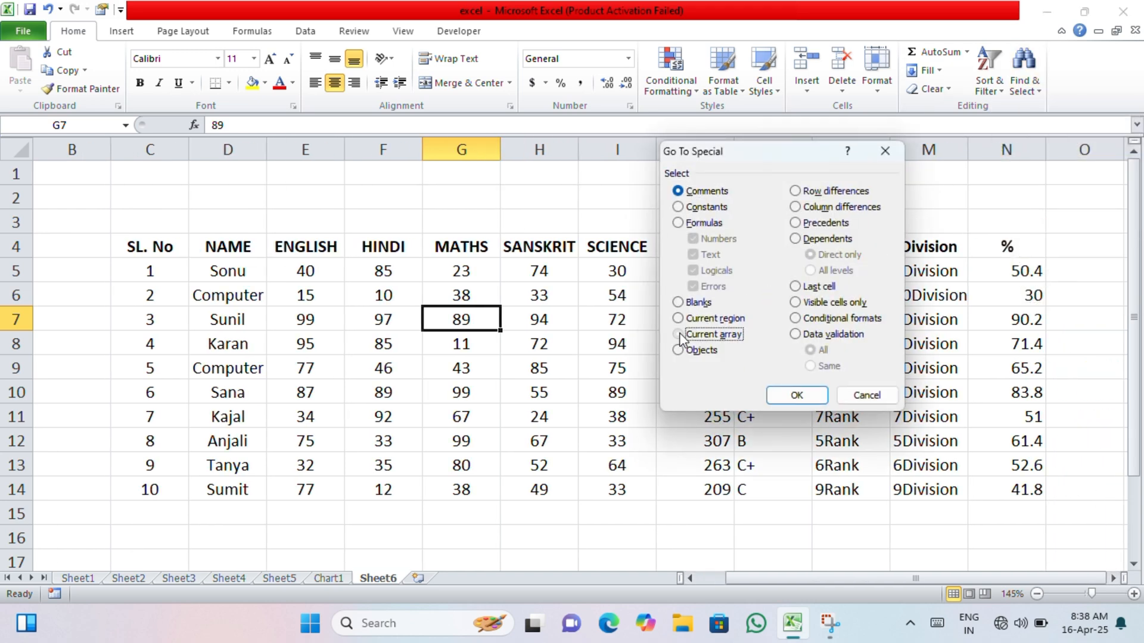
{"action": "left_click", "coordinate": [796, 395]}
{"action": "left_click", "coordinate": [570, 352]}
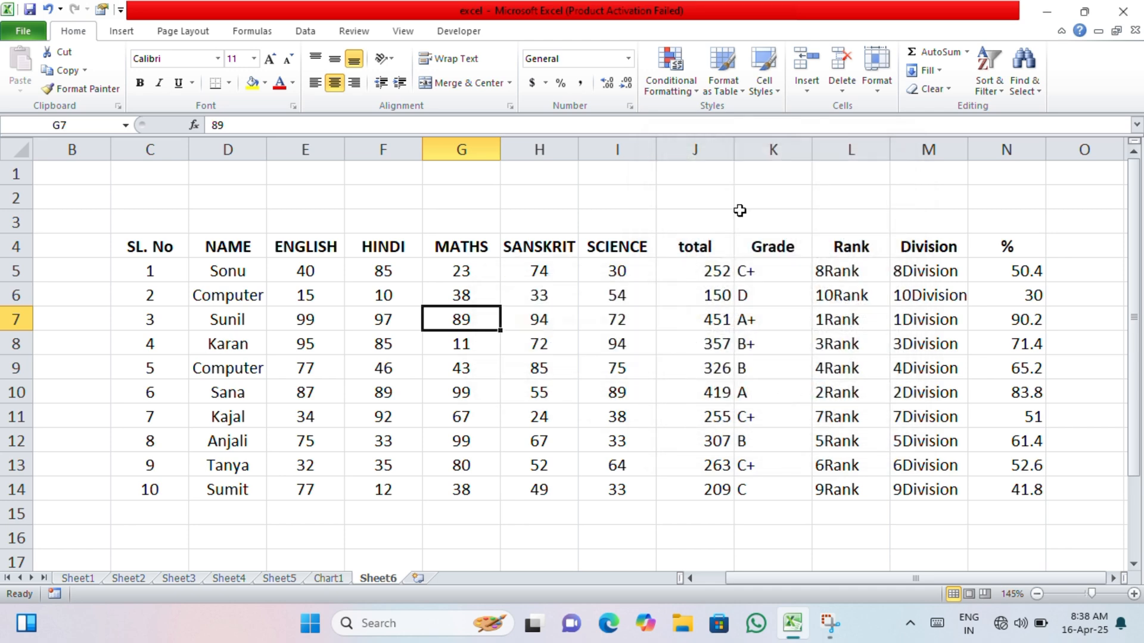
- Try to select all cells with data validation on the sheet using Go To Special
{"action": "left_click", "coordinate": [1022, 65]}
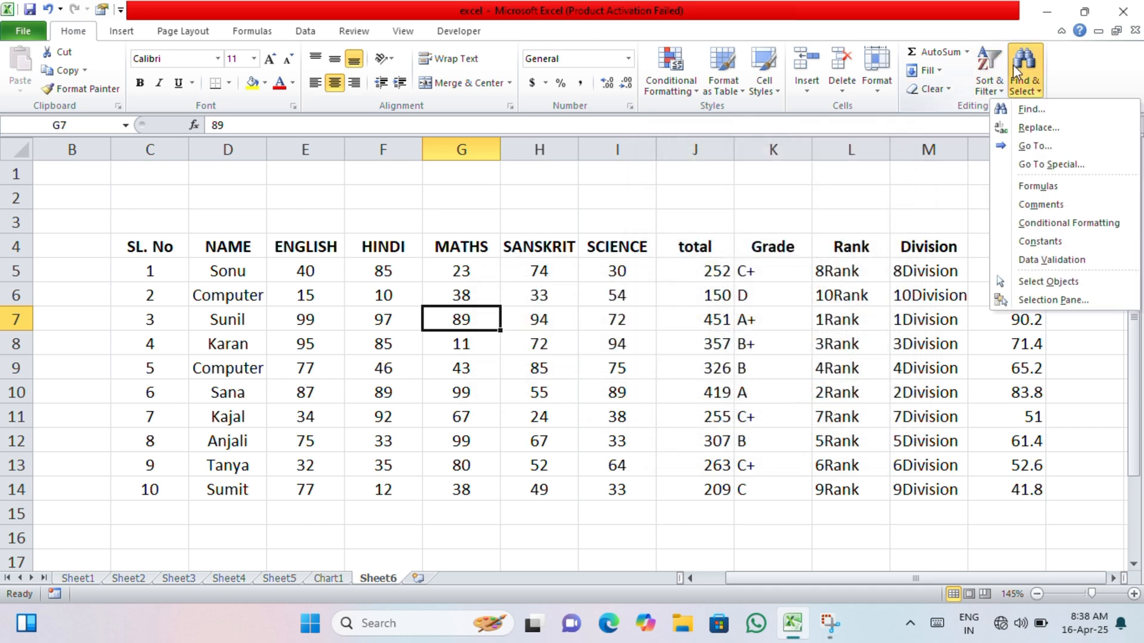
{"action": "left_click", "coordinate": [1026, 169]}
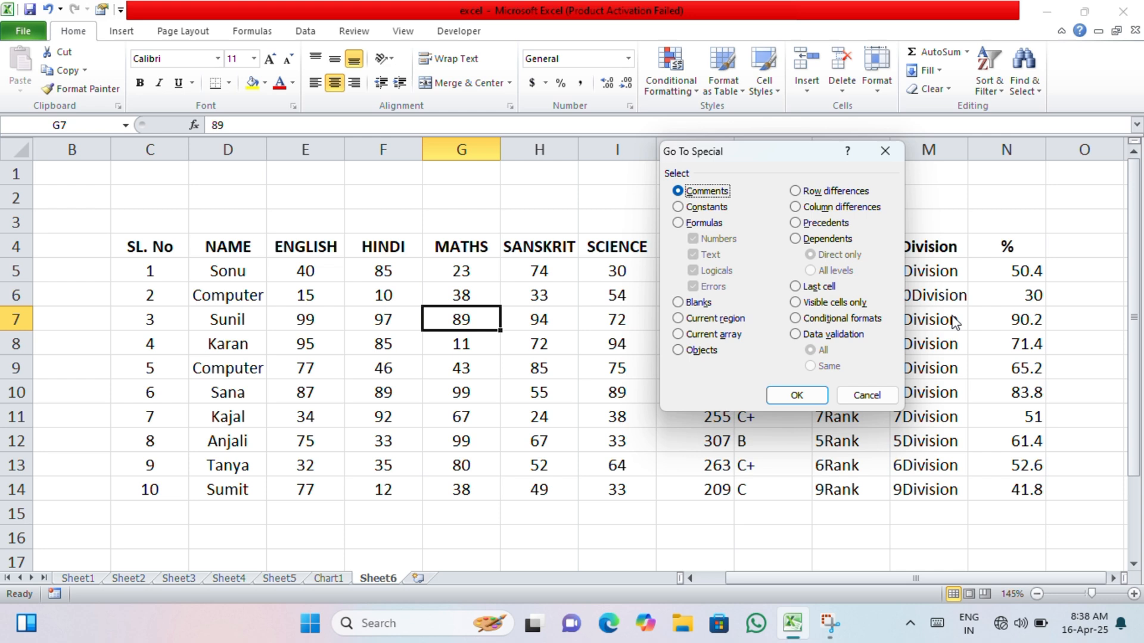
{"action": "left_click", "coordinate": [823, 333]}
{"action": "left_click", "coordinate": [804, 395]}
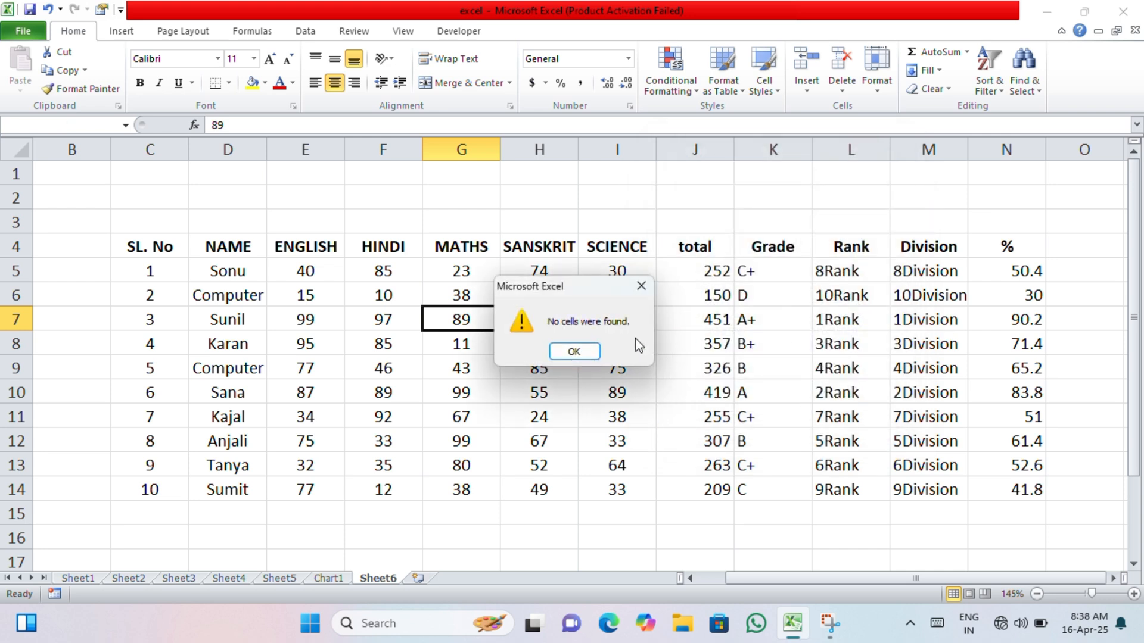
{"action": "left_click", "coordinate": [575, 352]}
- Jump to the last used cell of the sheet using Go To Special
{"action": "left_click", "coordinate": [1022, 71]}
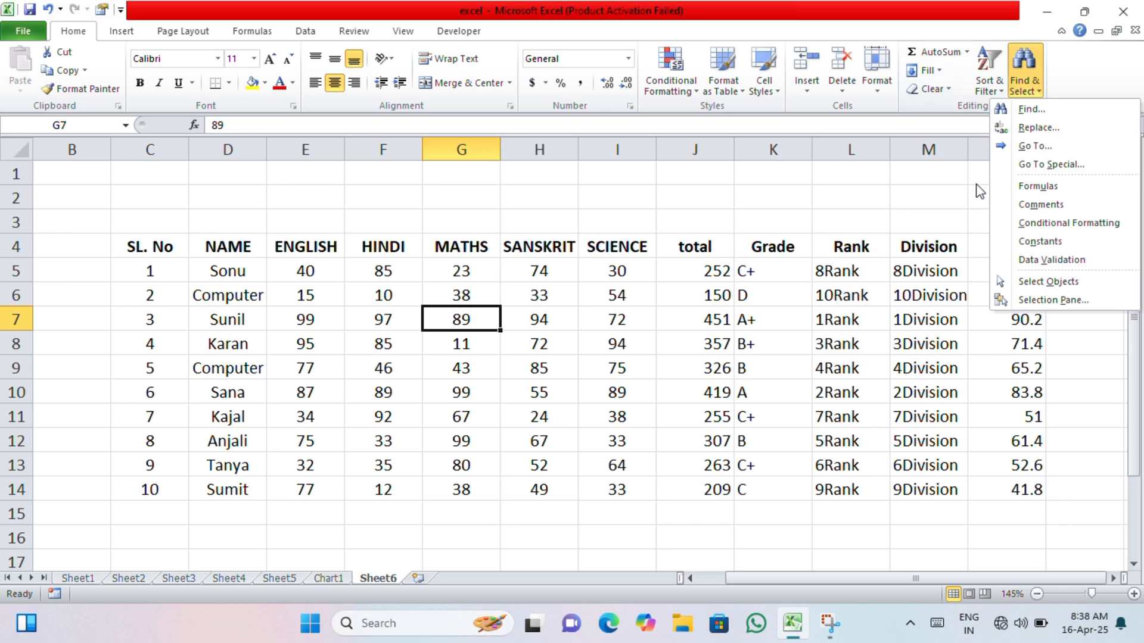
{"action": "left_click", "coordinate": [1030, 164]}
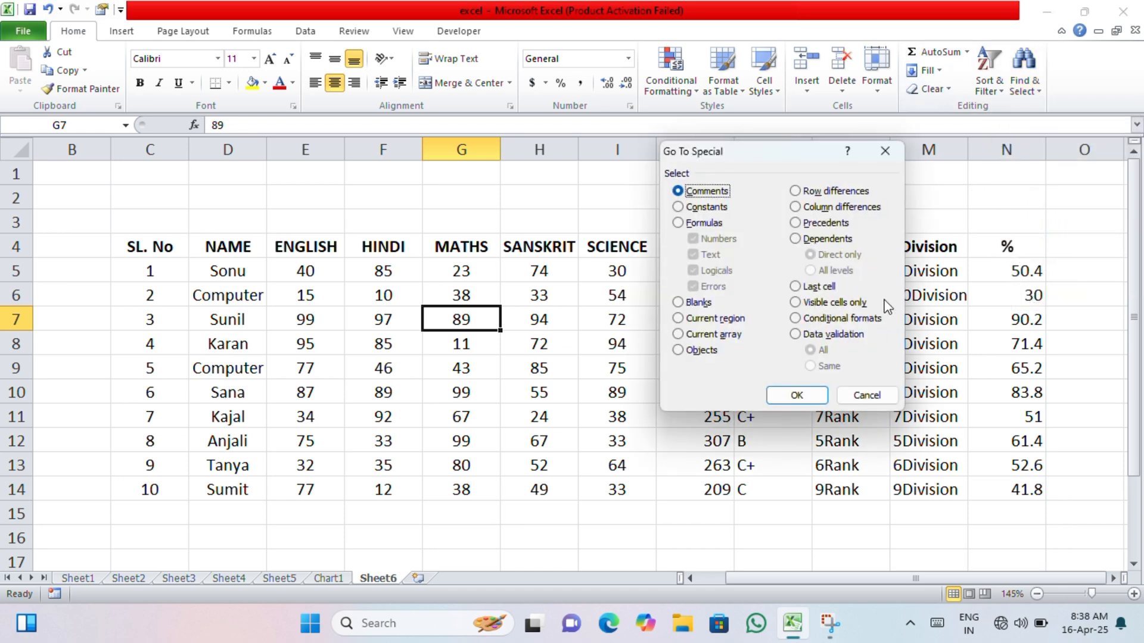
{"action": "left_click", "coordinate": [794, 288]}
{"action": "left_click", "coordinate": [797, 395]}
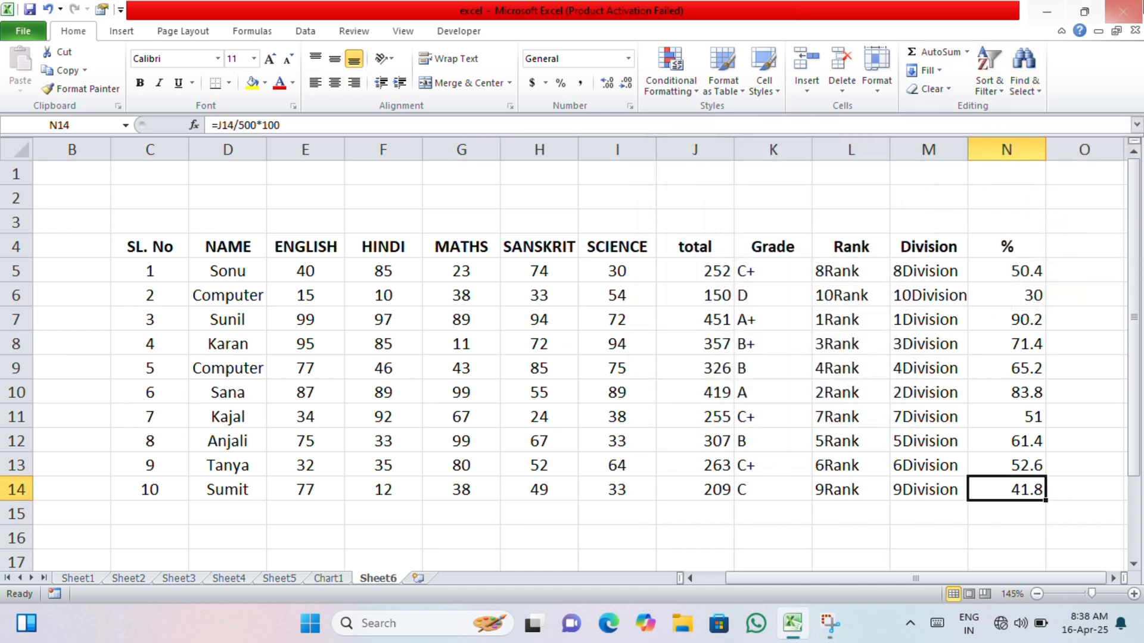
- Choose cell N5 in the % column and try to select its direct dependents using Go To Special
{"action": "left_click", "coordinate": [989, 268]}
{"action": "left_click", "coordinate": [1024, 90]}
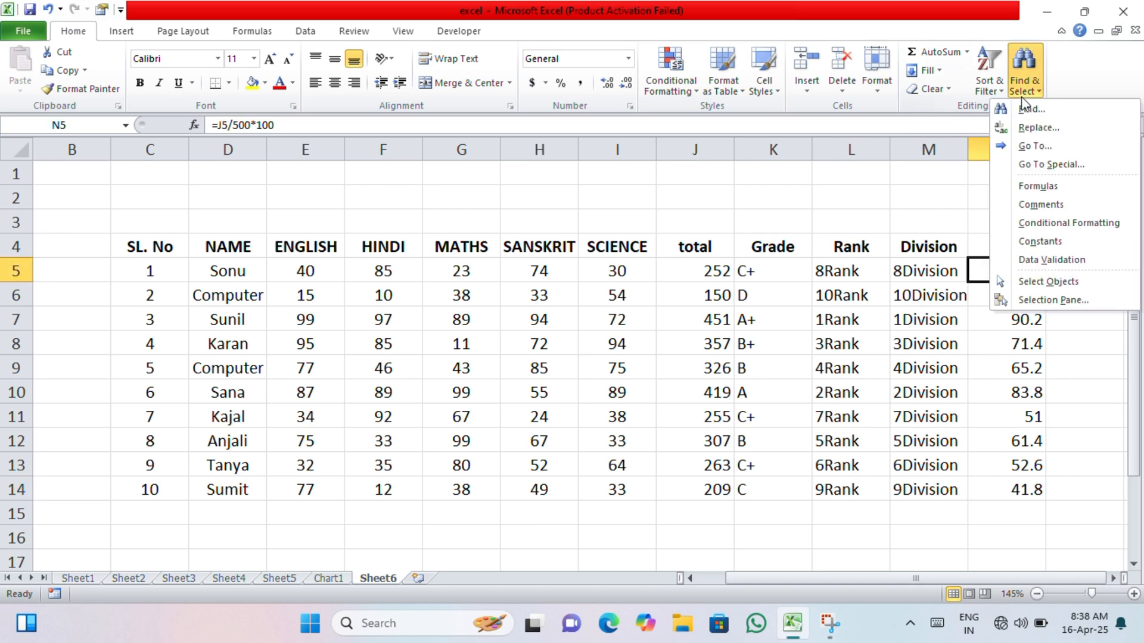
{"action": "left_click", "coordinate": [1033, 165]}
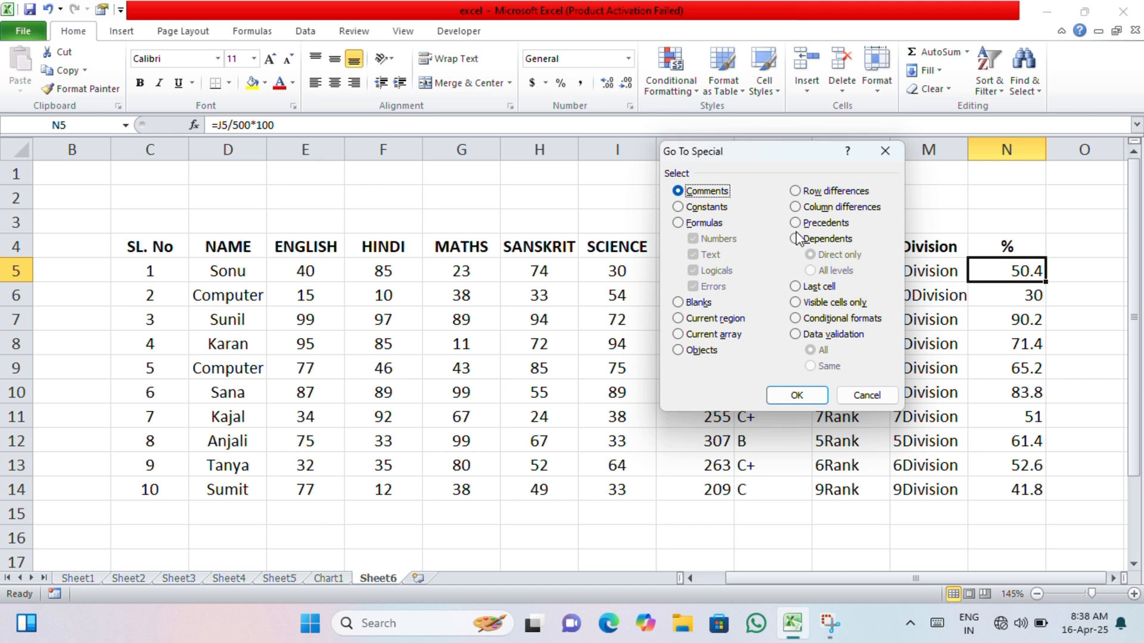
{"action": "left_click", "coordinate": [795, 239]}
{"action": "left_click", "coordinate": [805, 398]}
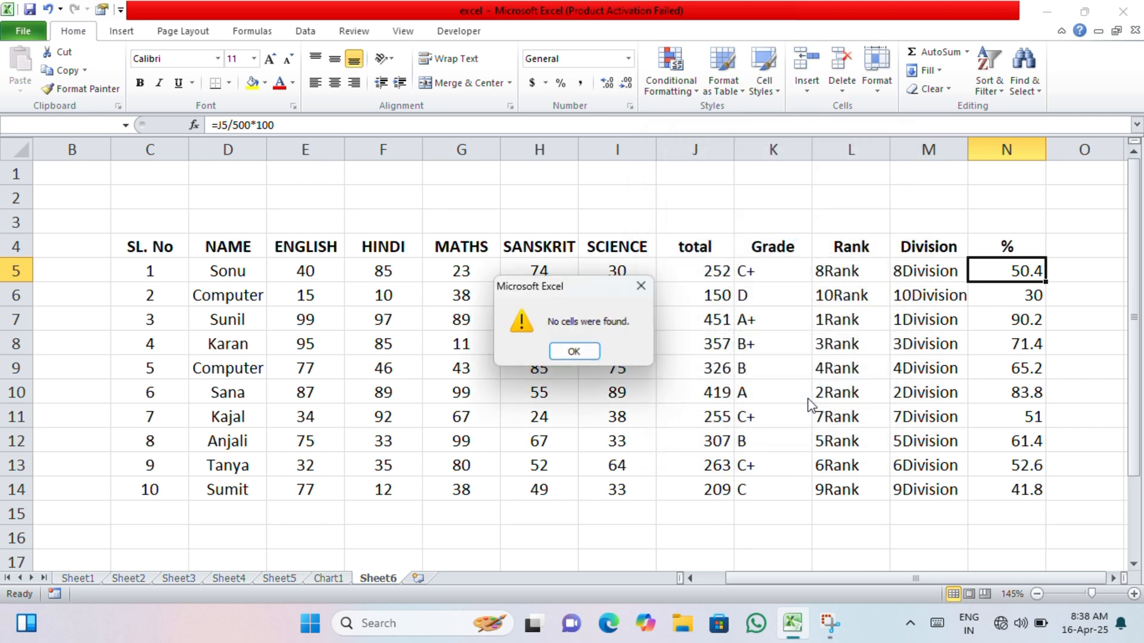
{"action": "left_click", "coordinate": [571, 352]}
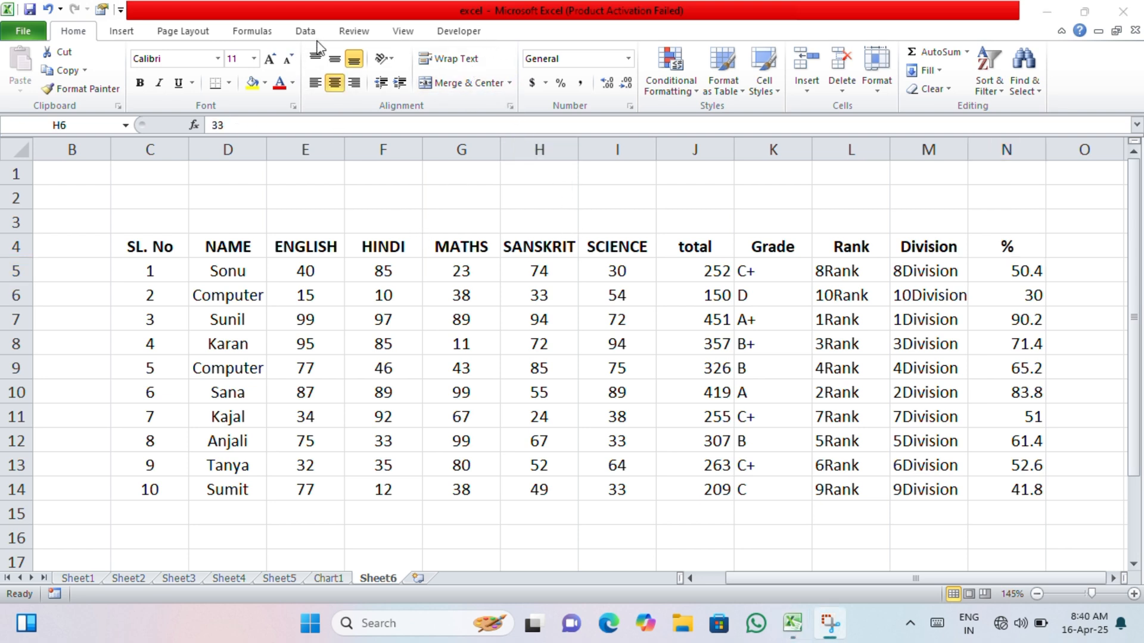
- Add a comment beginning "This is" to cell D5 in the NAME column
{"action": "left_click", "coordinate": [360, 33]}
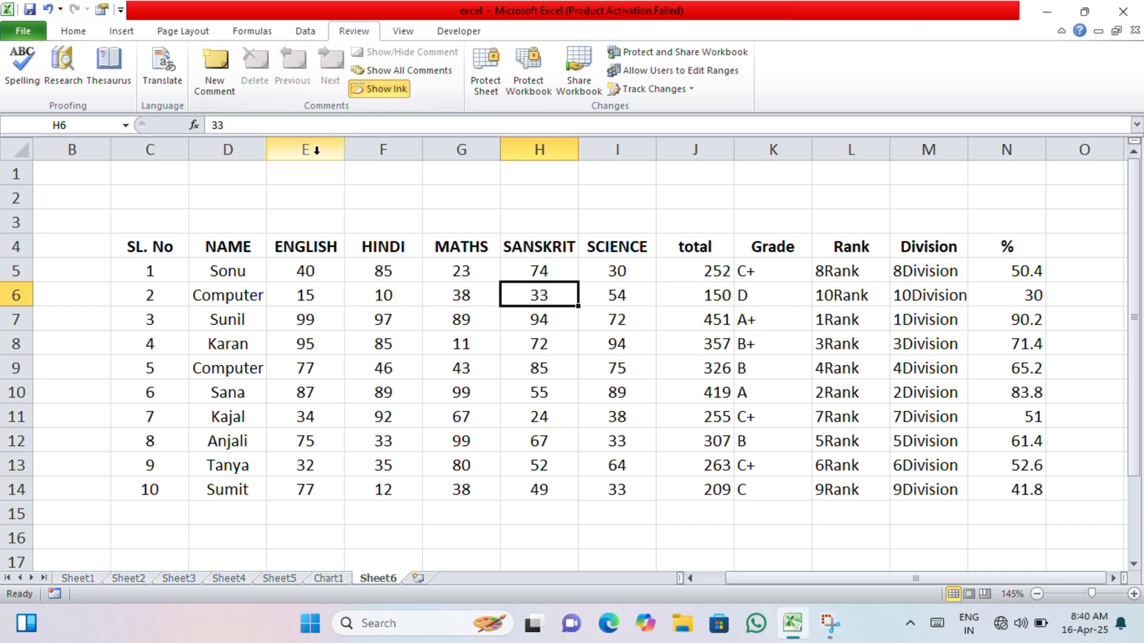
{"action": "left_click", "coordinate": [227, 264]}
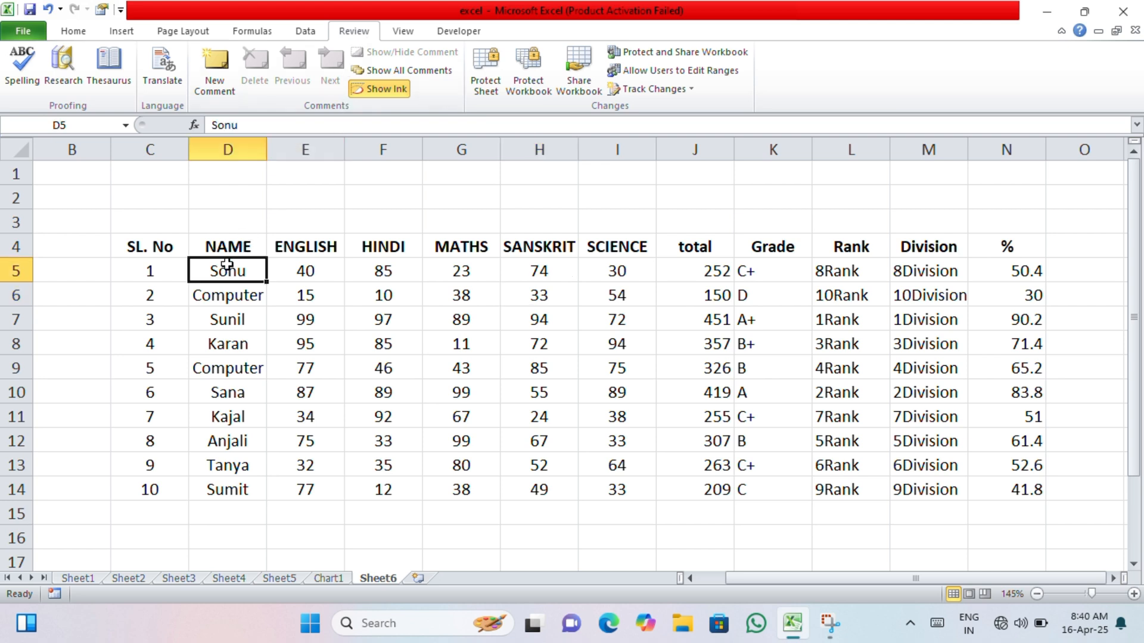
{"action": "left_click", "coordinate": [214, 69]}
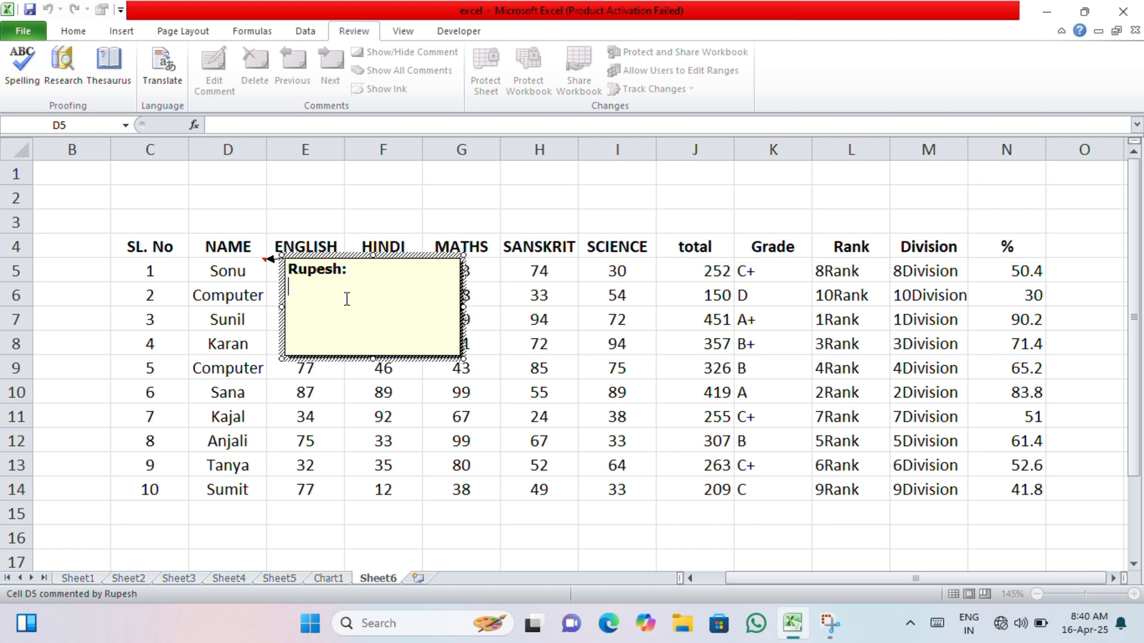
{"action": "type", "text": "This is Student"}
{"action": "left_click", "coordinate": [518, 320]}
{"action": "left_click", "coordinate": [232, 269]}
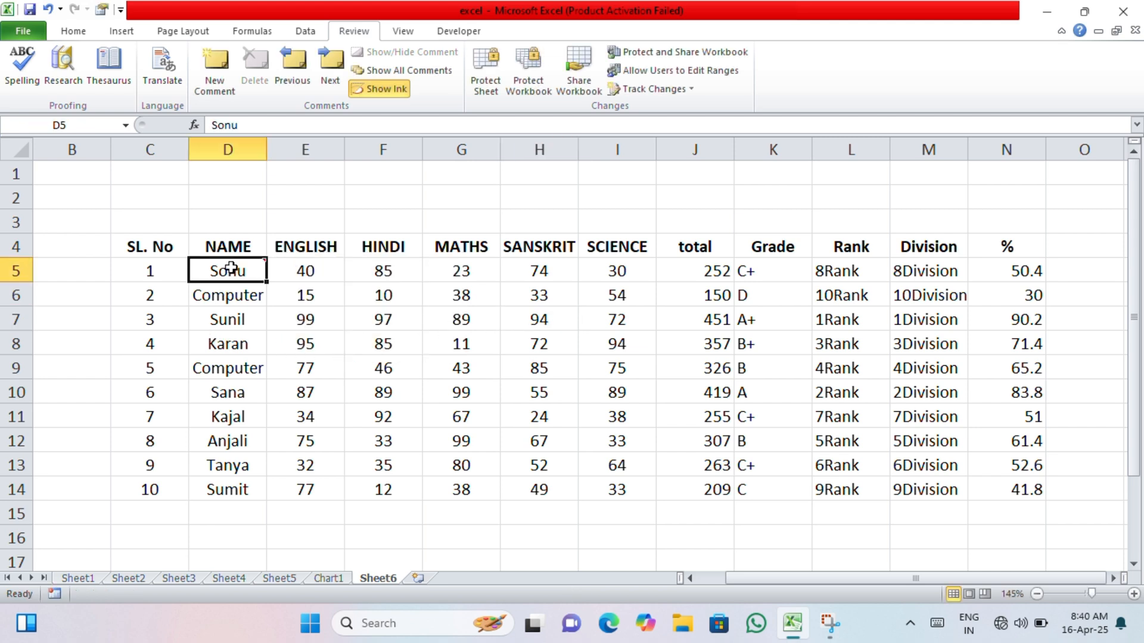
- Add a comment reading "Subject Number" to cell E7 in the ENGLISH column
{"action": "left_click", "coordinate": [228, 320]}
{"action": "left_click", "coordinate": [313, 317]}
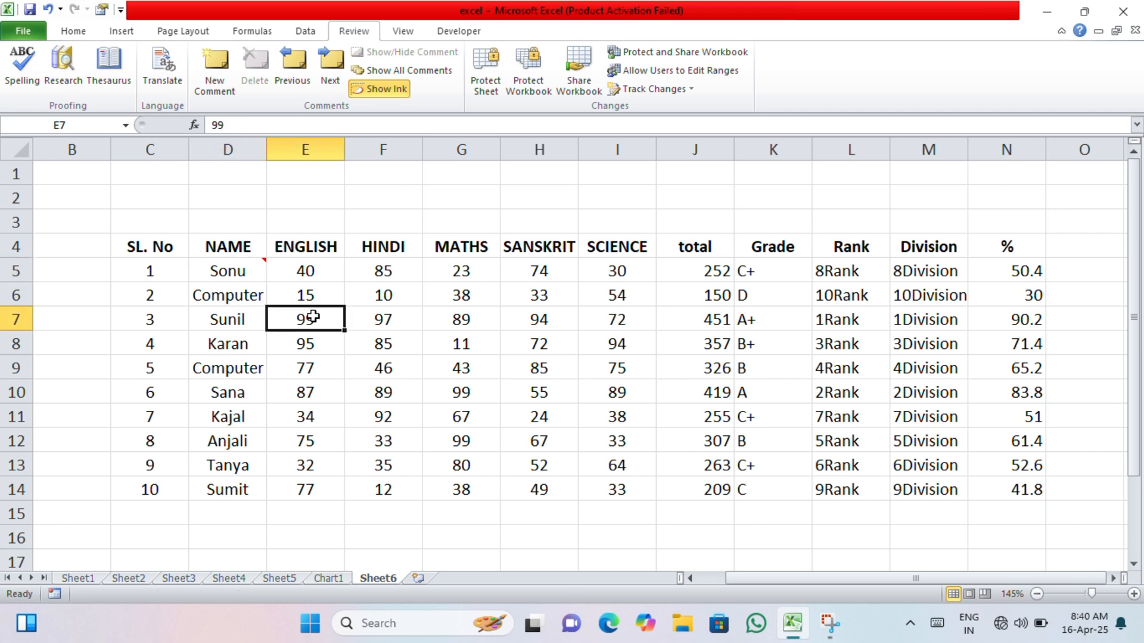
{"action": "left_click", "coordinate": [200, 74]}
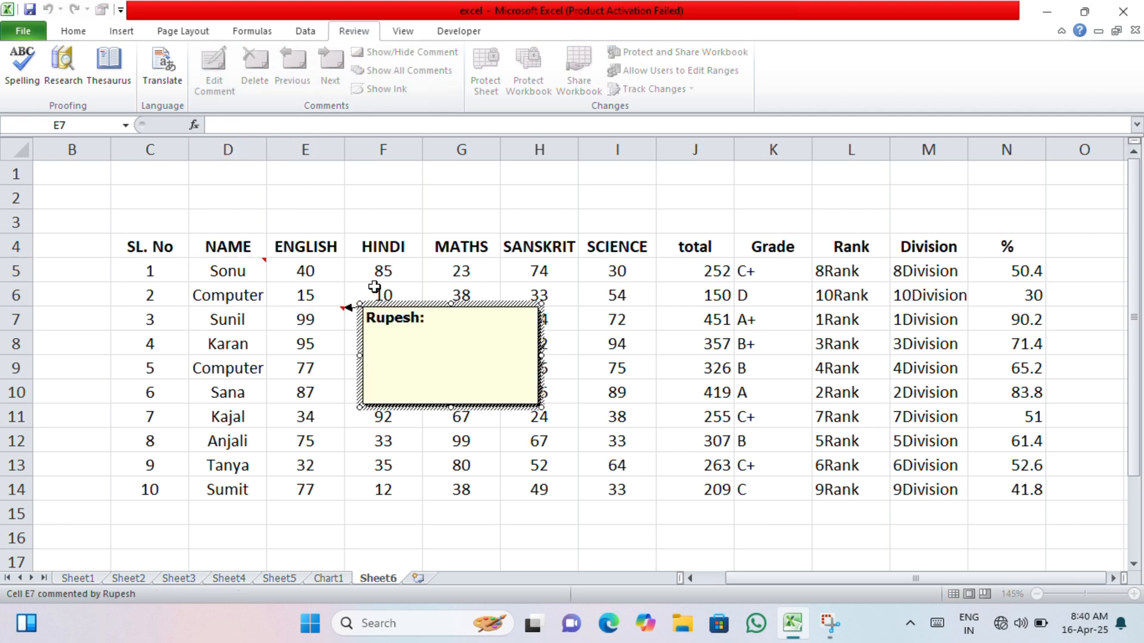
{"action": "type", "text": "Subject"}
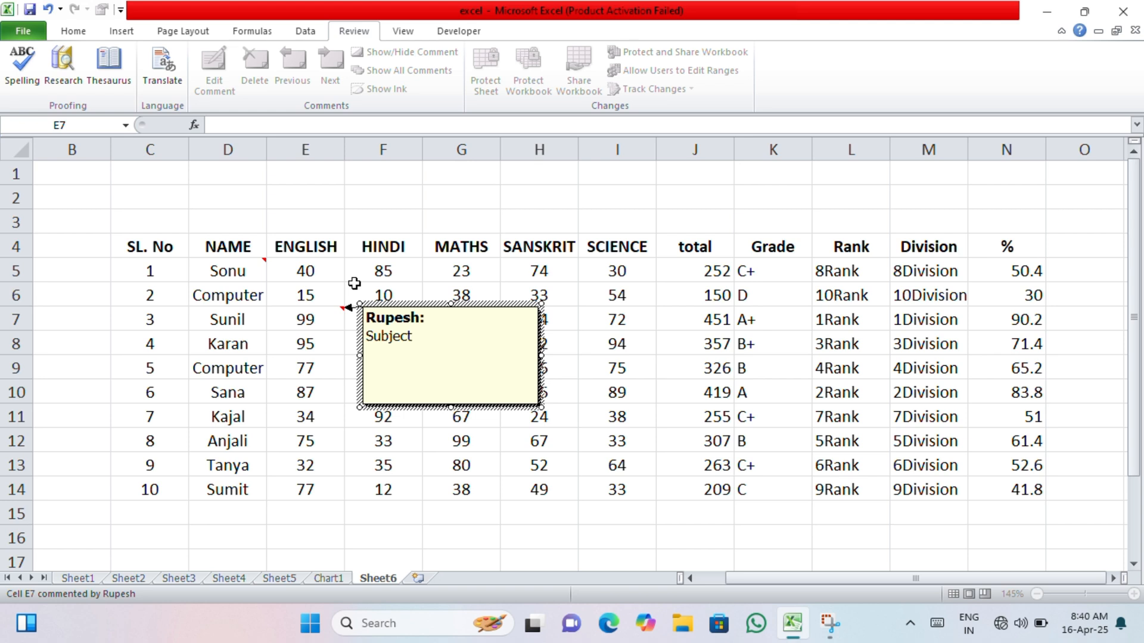
{"action": "type", "text": "Number"}
{"action": "left_click", "coordinate": [545, 468]}
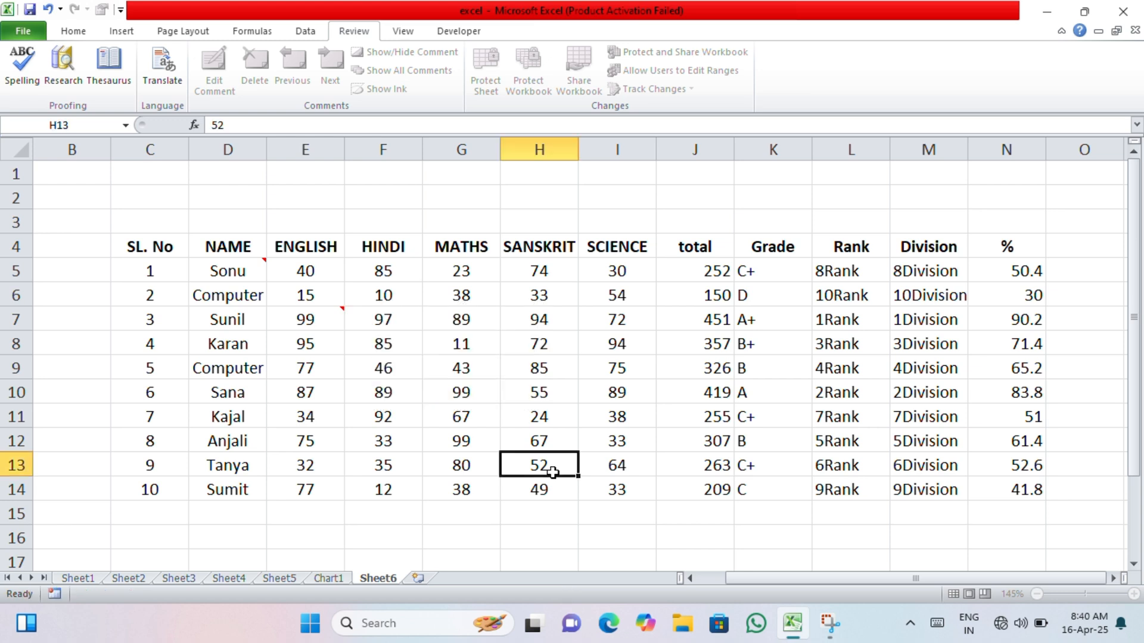
- View the comments on cells E7 and D5, and look for the next comment starting from cell D9
{"action": "left_click", "coordinate": [326, 322]}
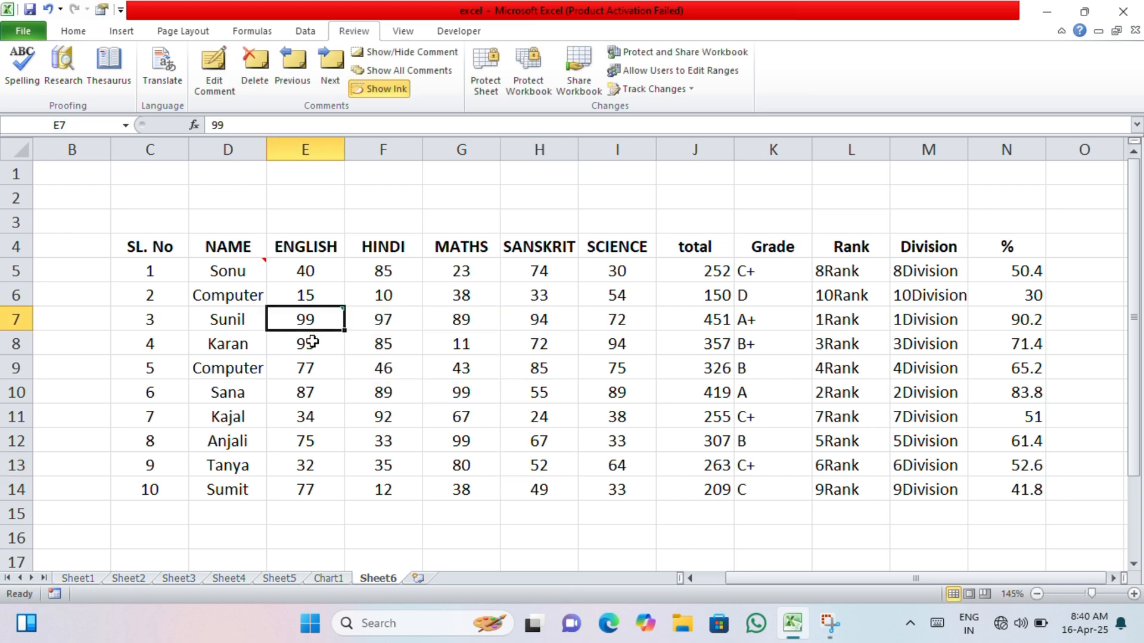
{"action": "mouse_move", "coordinate": [345, 311]}
{"action": "mouse_move", "coordinate": [242, 271]}
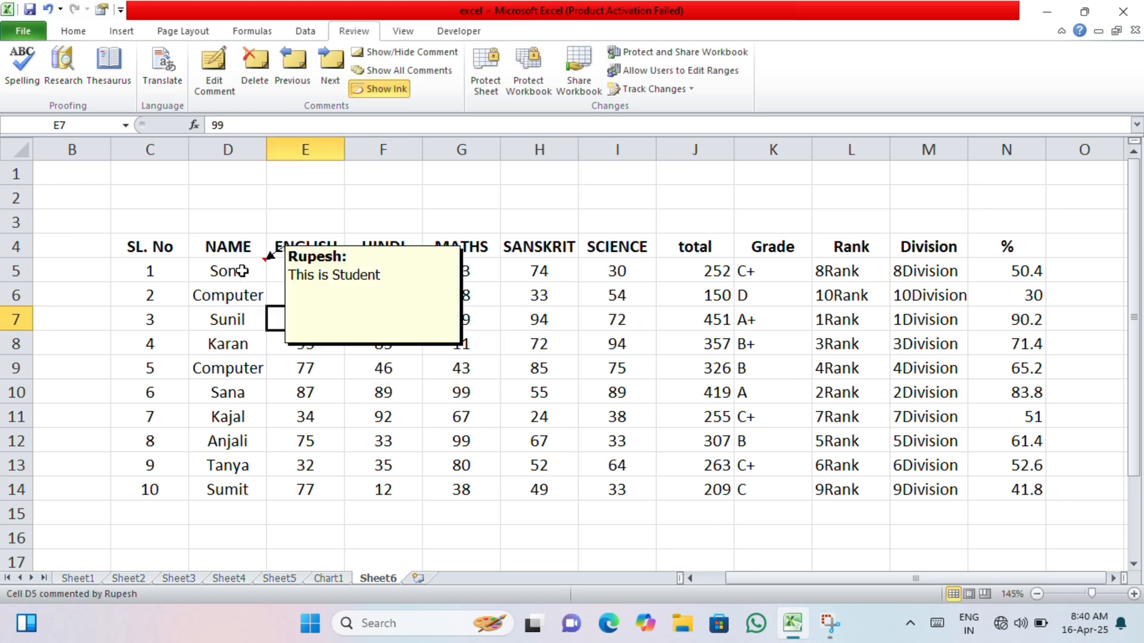
{"action": "left_click", "coordinate": [250, 361]}
{"action": "left_click", "coordinate": [329, 65]}
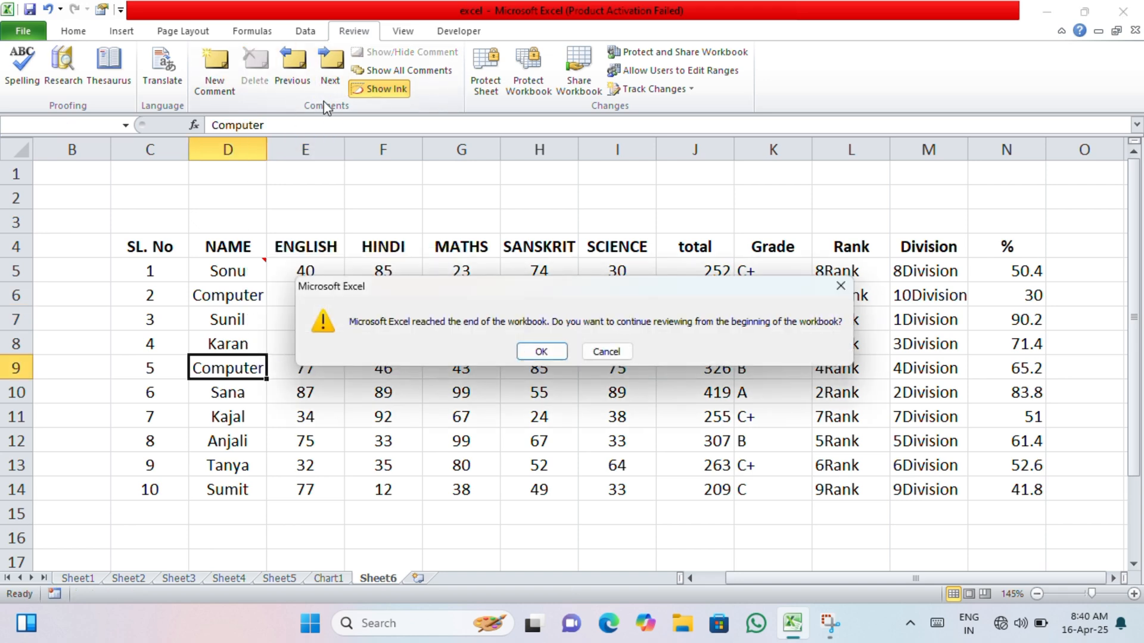
{"action": "left_click", "coordinate": [524, 353]}
- Add a comment reading "kjsbdfbsdfbsdk" to cell D9 in the NAME column
{"action": "left_click", "coordinate": [249, 365]}
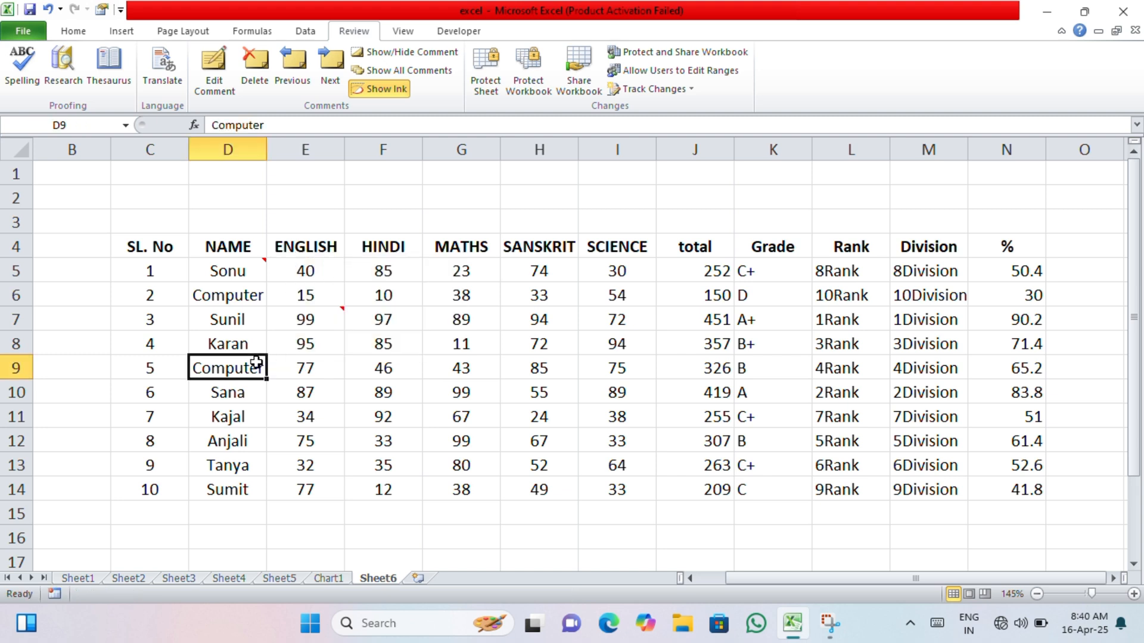
{"action": "left_click", "coordinate": [215, 70]}
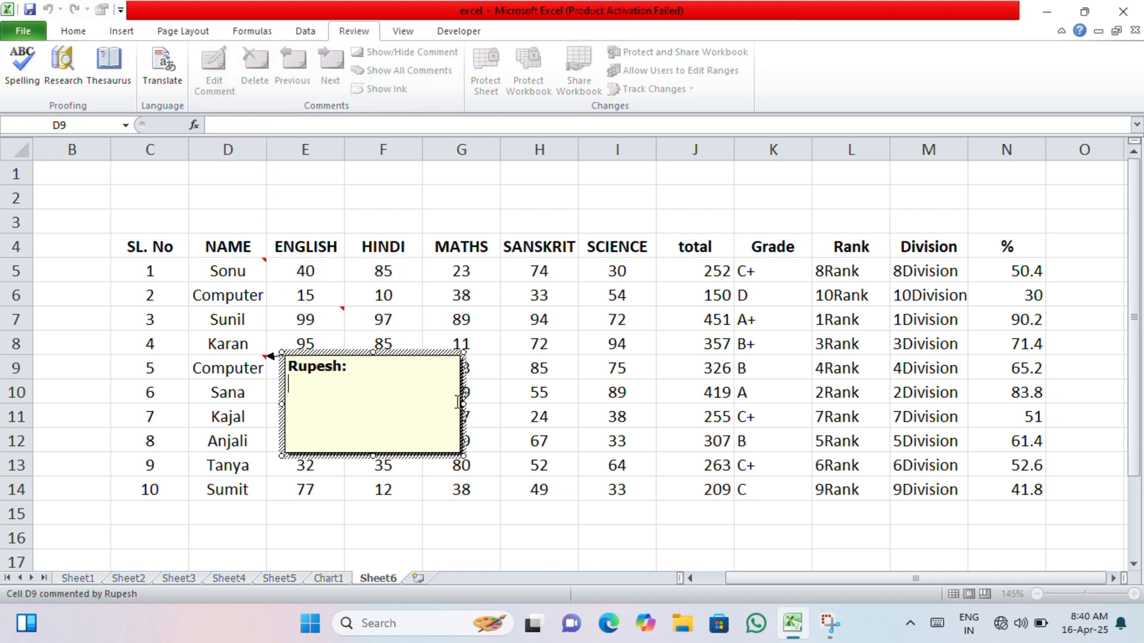
{"action": "type", "text": "kjsbdfbsdfbsdk"}
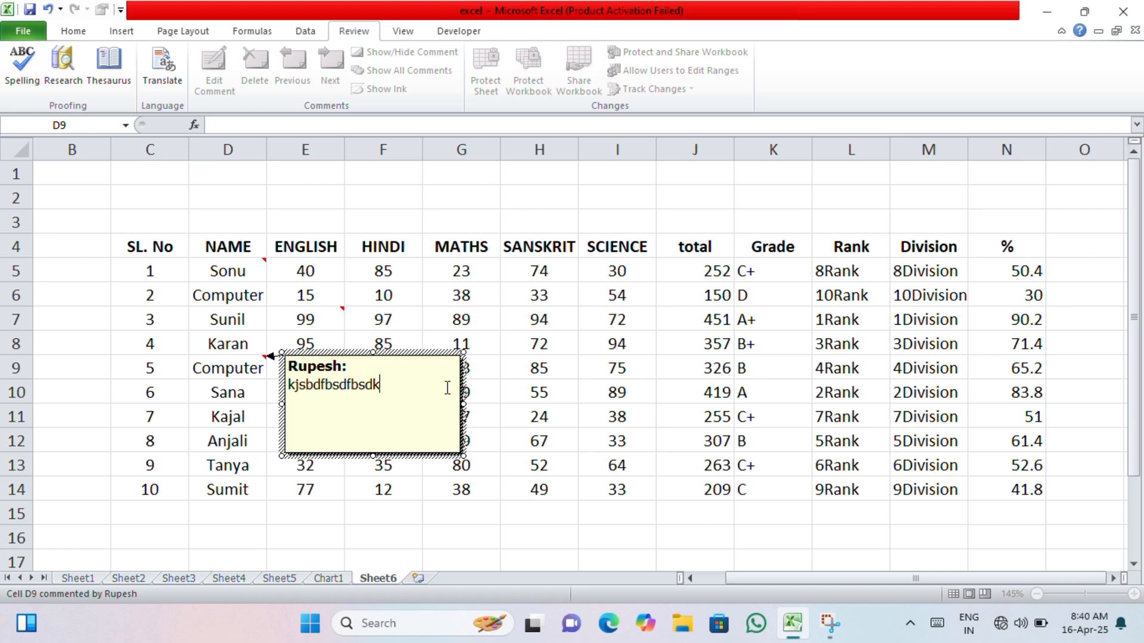
{"action": "left_click", "coordinate": [645, 344]}
- Add a comment to cell J8 in the total column with the lines "edvgdhgy", "6222622", "2" and "222"
{"action": "left_click", "coordinate": [717, 341]}
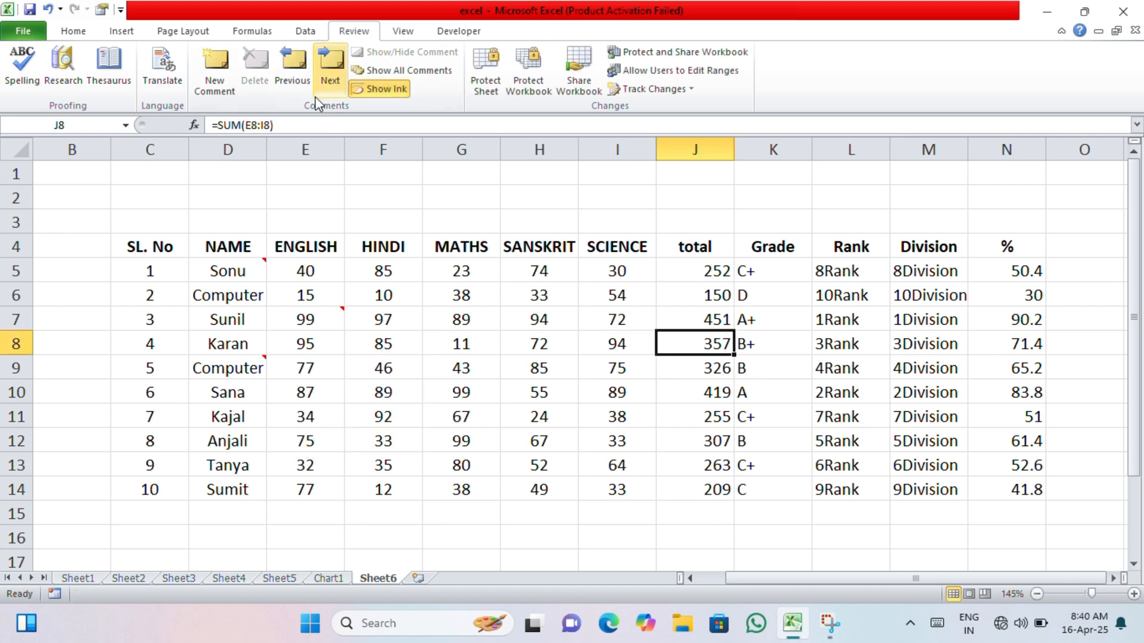
{"action": "left_click", "coordinate": [216, 70]}
{"action": "type", "text": "edvgdhgy "}
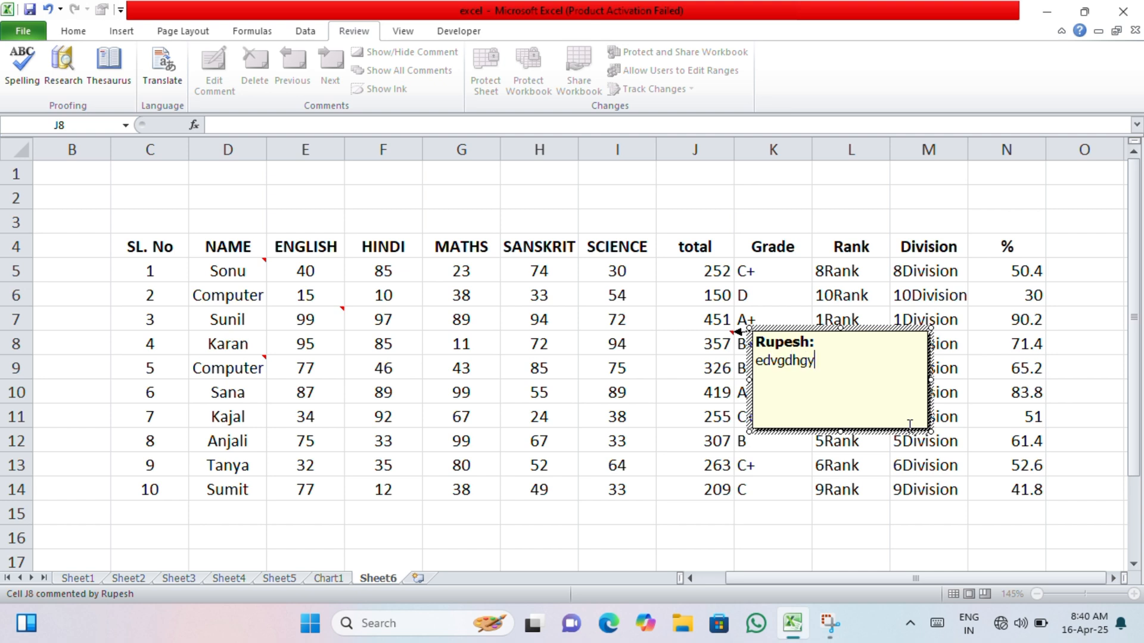
{"action": "type", "text": "6222622"}
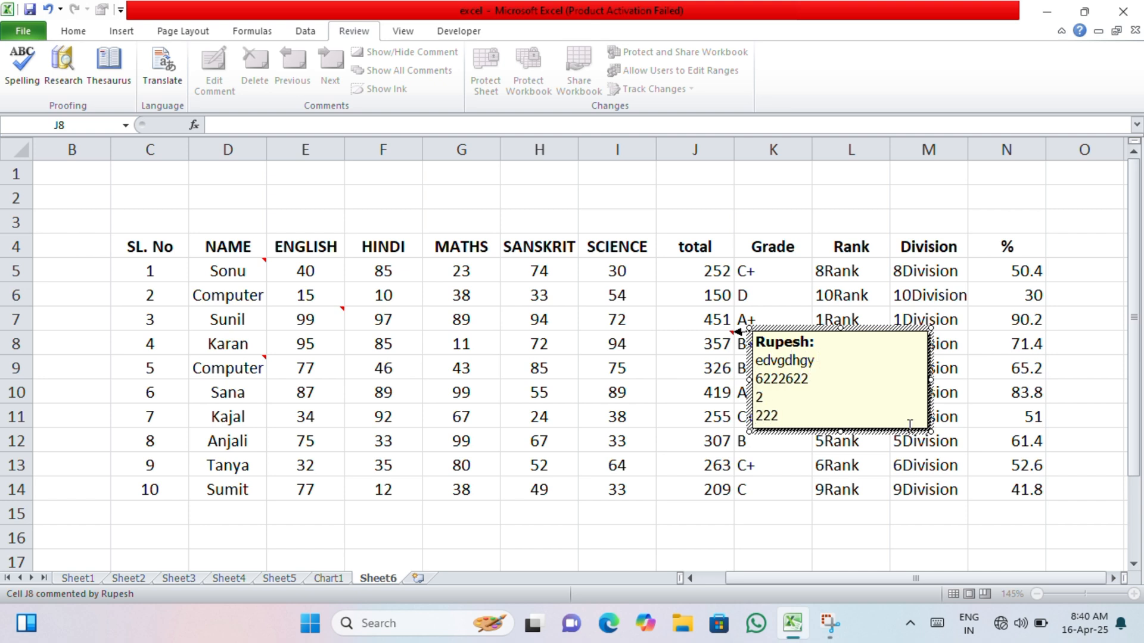
{"action": "left_click", "coordinate": [911, 506]}
- View the comments attached to cells J8 and E7 in the marks table
{"action": "mouse_move", "coordinate": [714, 347]}
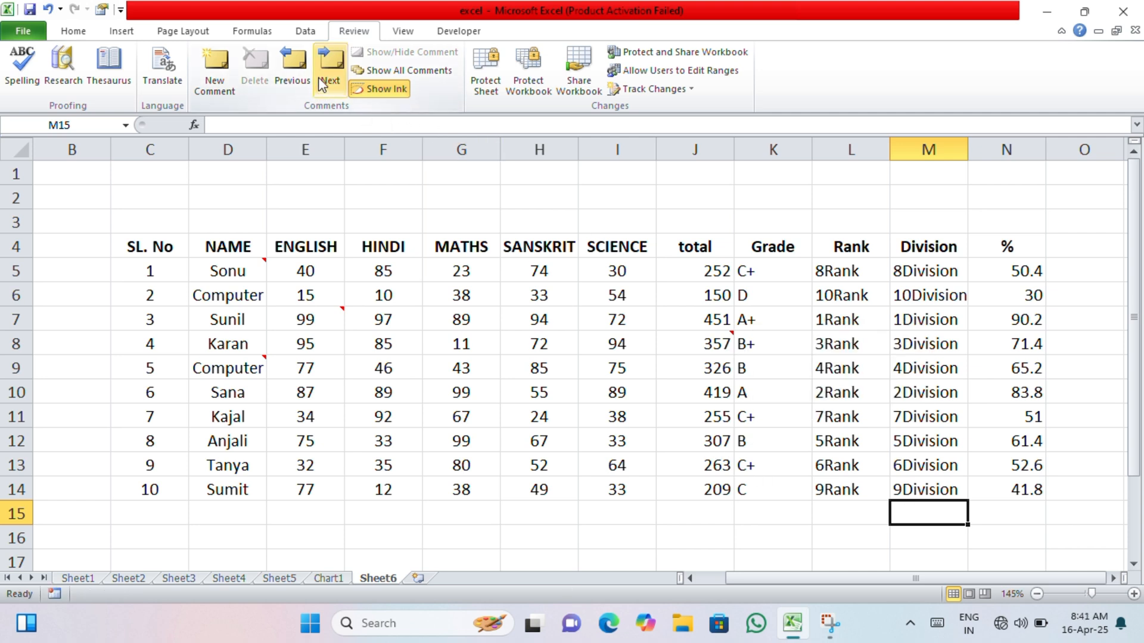
{"action": "left_click", "coordinate": [784, 384]}
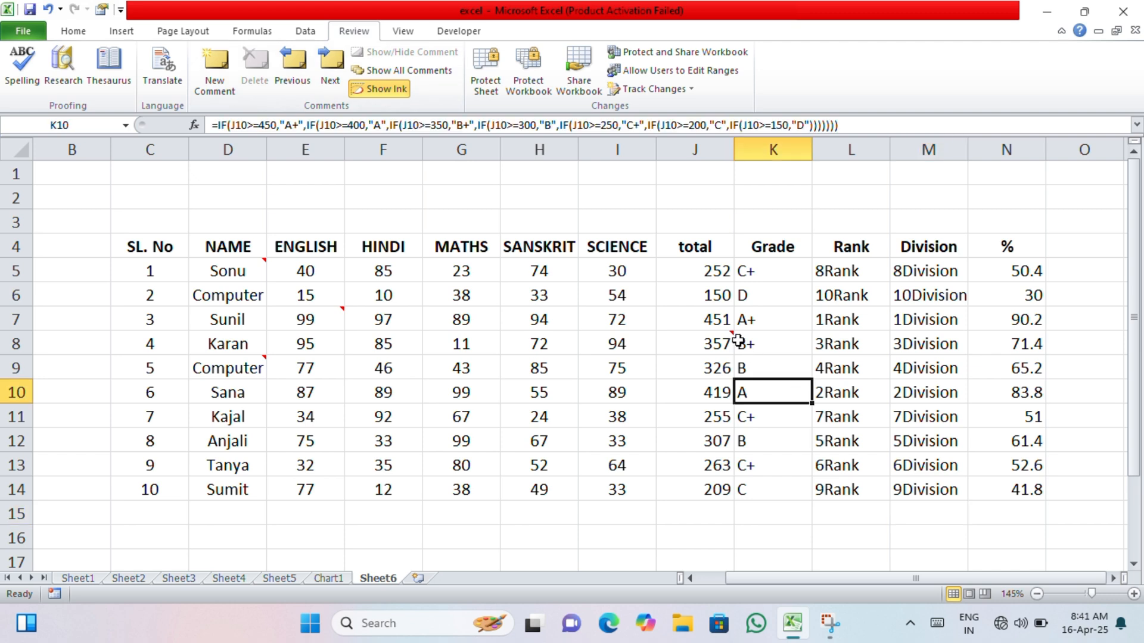
{"action": "left_click", "coordinate": [729, 342]}
{"action": "left_click", "coordinate": [542, 369]}
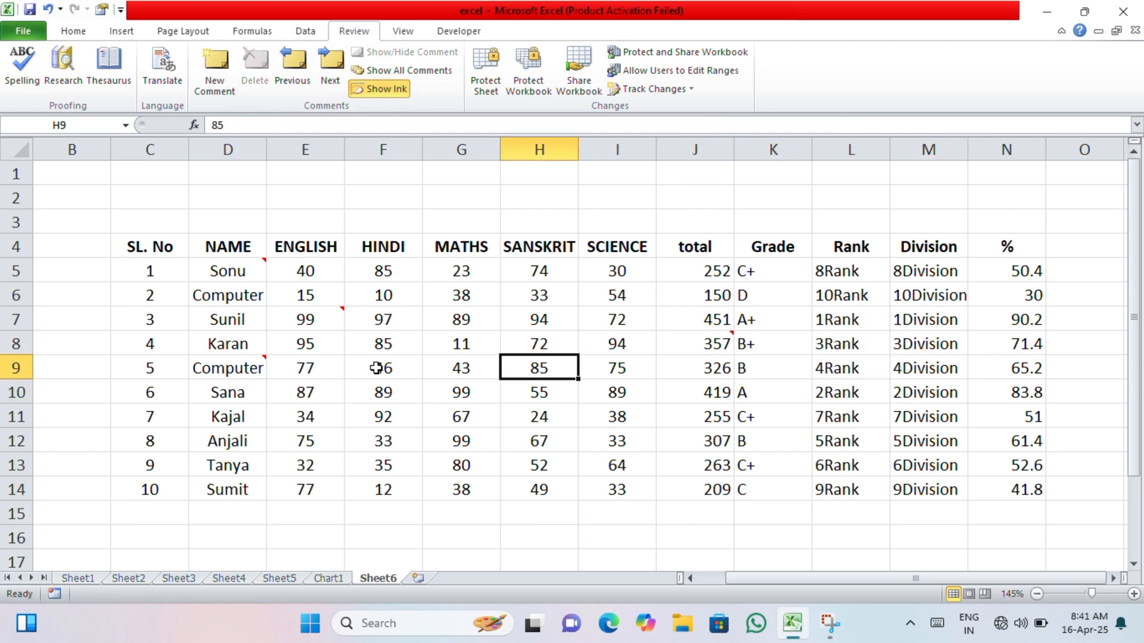
{"action": "mouse_move", "coordinate": [322, 311]}
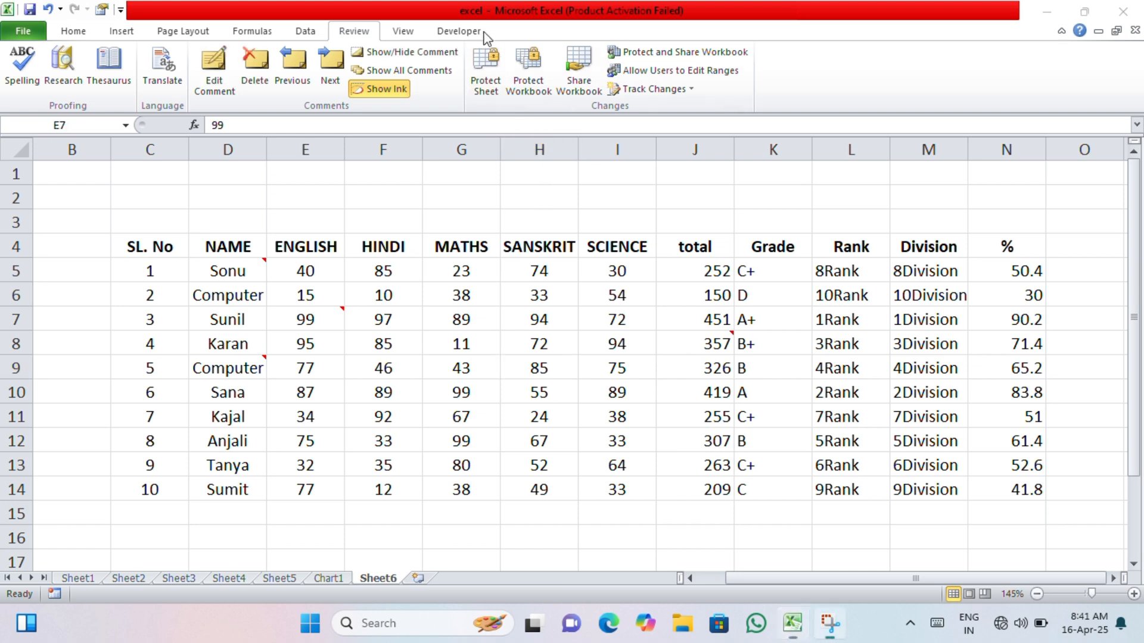
- Replace the text of the comment on cell J8 in the total column with "Education"
{"action": "left_click", "coordinate": [586, 370]}
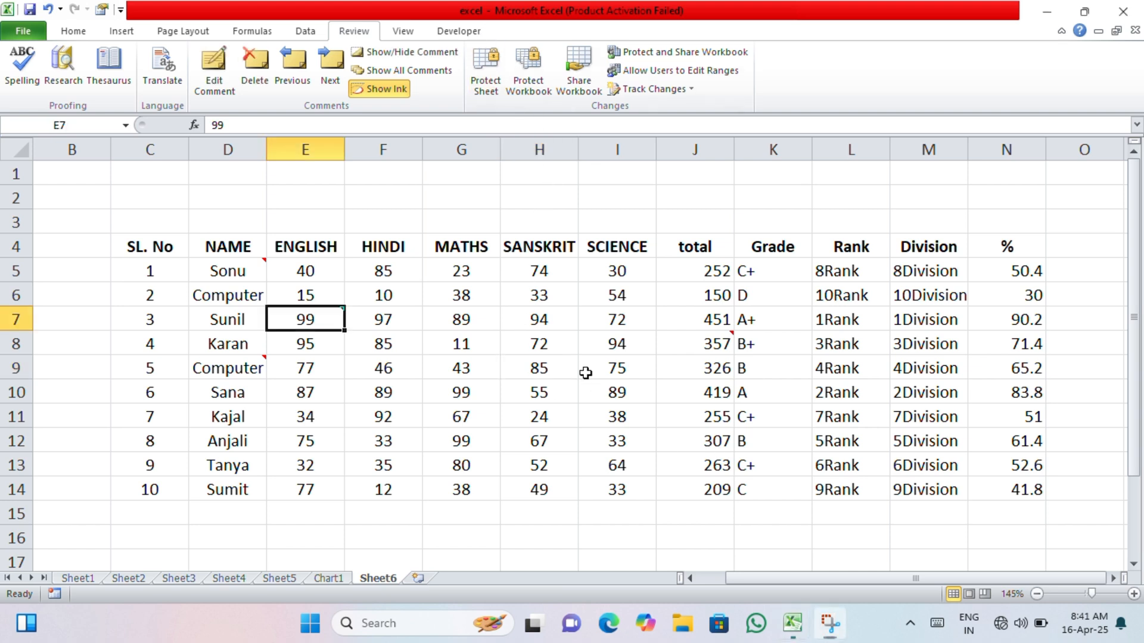
{"action": "left_click", "coordinate": [706, 352]}
{"action": "left_click", "coordinate": [215, 96]}
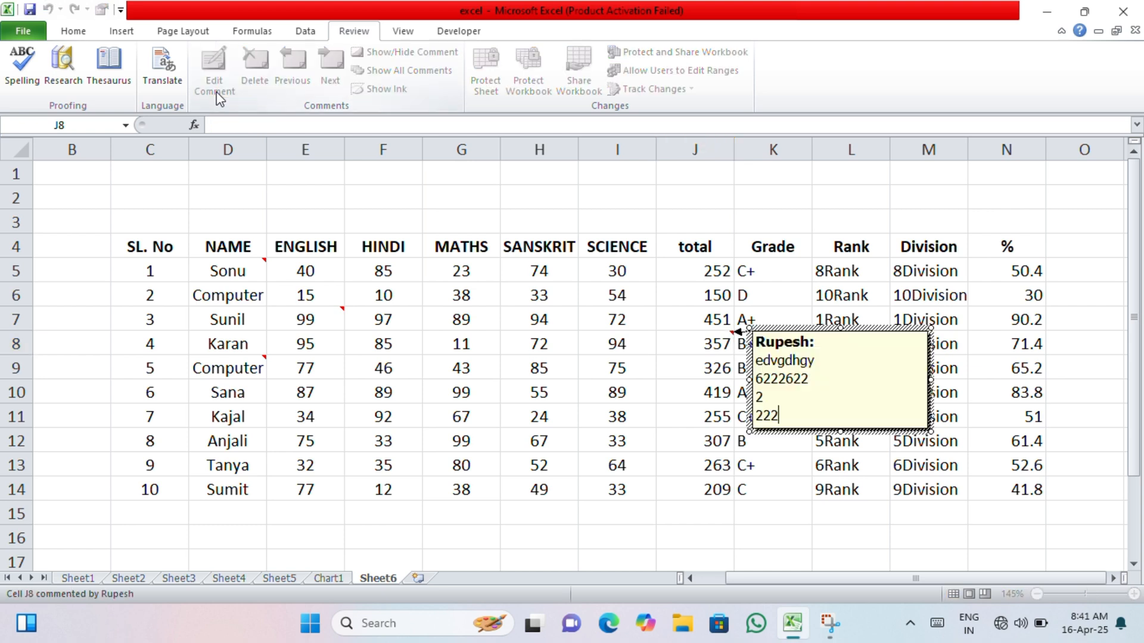
{"action": "key", "text": "BackSpace"}
{"action": "key", "text": "BackSpace"}
{"action": "key", "text": "BackSpace"}
{"action": "key", "text": "BackSpace"}
{"action": "key", "text": "BackSpace"}
{"action": "key", "text": "BackSpace"}
{"action": "key", "text": "BackSpace"}
{"action": "key", "text": "BackSpace"}
{"action": "key", "text": "BackSpace"}
{"action": "key", "text": "BackSpace"}
{"action": "key", "text": "BackSpace"}
{"action": "key", "text": "BackSpace"}
{"action": "key", "text": "BackSpace"}
{"action": "key", "text": "BackSpace"}
{"action": "key", "text": "BackSpace"}
{"action": "key", "text": "BackSpace"}
{"action": "key", "text": "BackSpace"}
{"action": "key", "text": "BackSpace"}
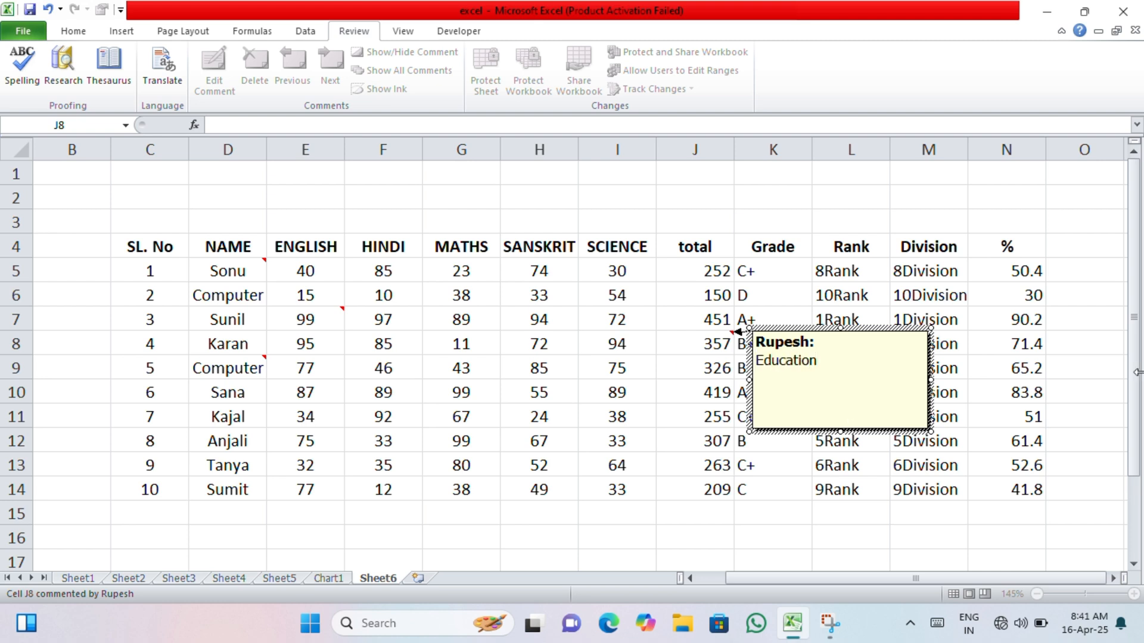
{"action": "left_click", "coordinate": [938, 488]}
{"action": "left_click", "coordinate": [697, 345]}
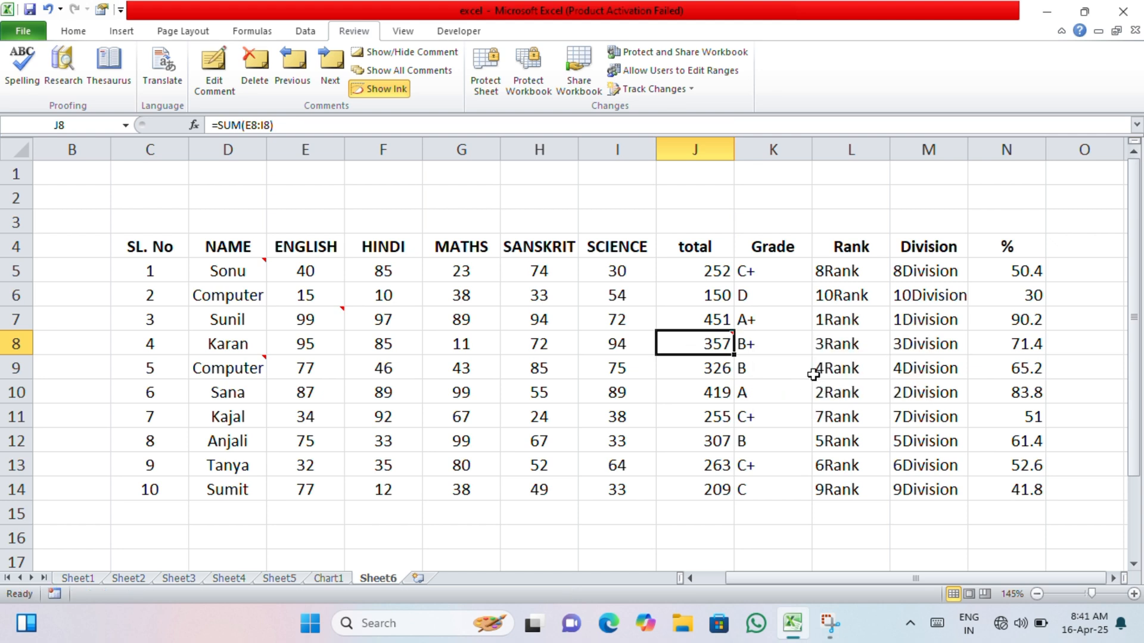
- Replace the entire comment on cell D9, including the author line, with "Results"
{"action": "left_click", "coordinate": [193, 367]}
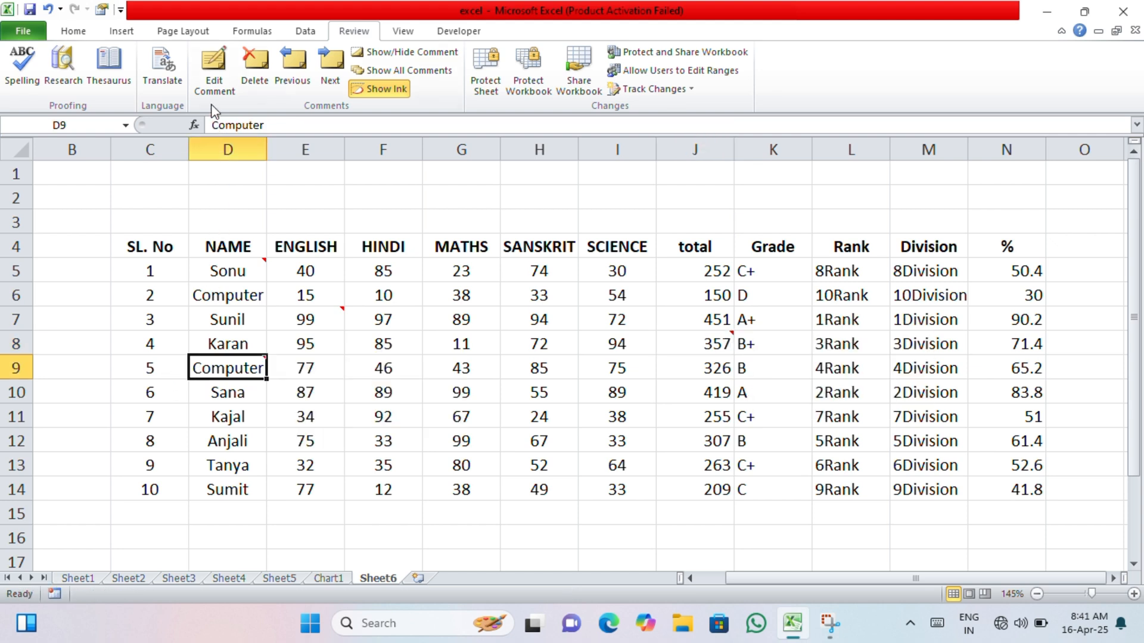
{"action": "left_click", "coordinate": [211, 87]}
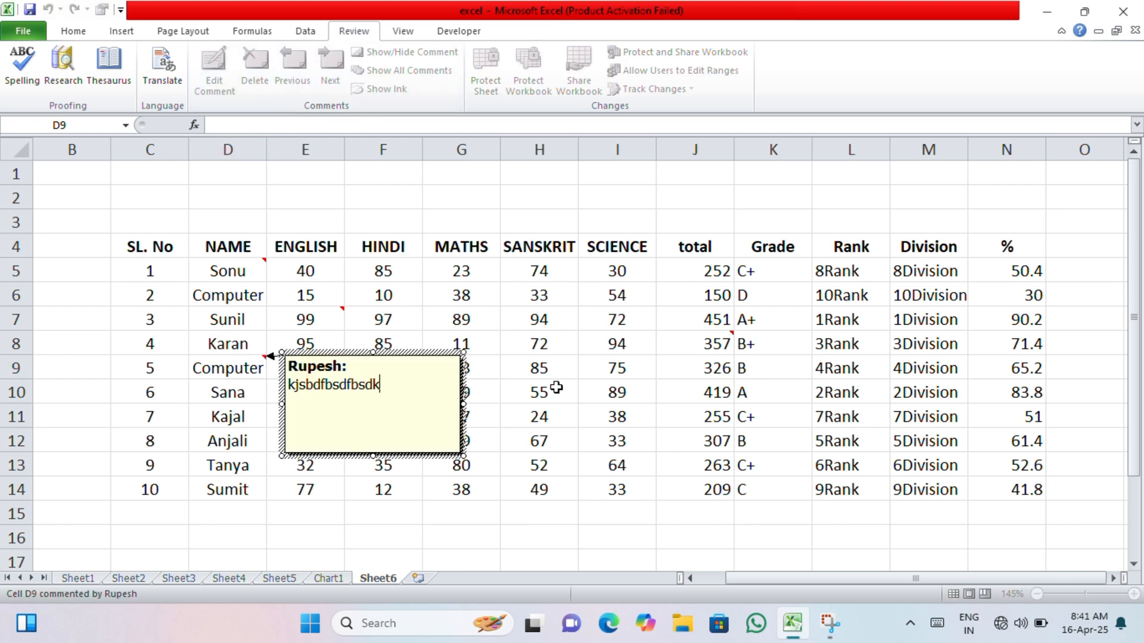
{"action": "key", "text": "BackSpace"}
{"action": "key", "text": "BackSpace"}
{"action": "key", "text": "BackSpace"}
{"action": "key", "text": "BackSpace"}
{"action": "key", "text": "BackSpace"}
{"action": "key", "text": "BackSpace"}
{"action": "key", "text": "BackSpace"}
{"action": "key", "text": "BackSpace"}
{"action": "key", "text": "BackSpace"}
{"action": "key", "text": "BackSpace"}
{"action": "key", "text": "BackSpace"}
{"action": "key", "text": "BackSpace"}
{"action": "key", "text": "BackSpace"}
{"action": "key", "text": "BackSpace"}
{"action": "key", "text": "BackSpace"}
{"action": "key", "text": "BackSpace"}
{"action": "key", "text": "BackSpace"}
{"action": "key", "text": "BackSpace"}
{"action": "key", "text": "BackSpace"}
{"action": "key", "text": "BackSpace"}
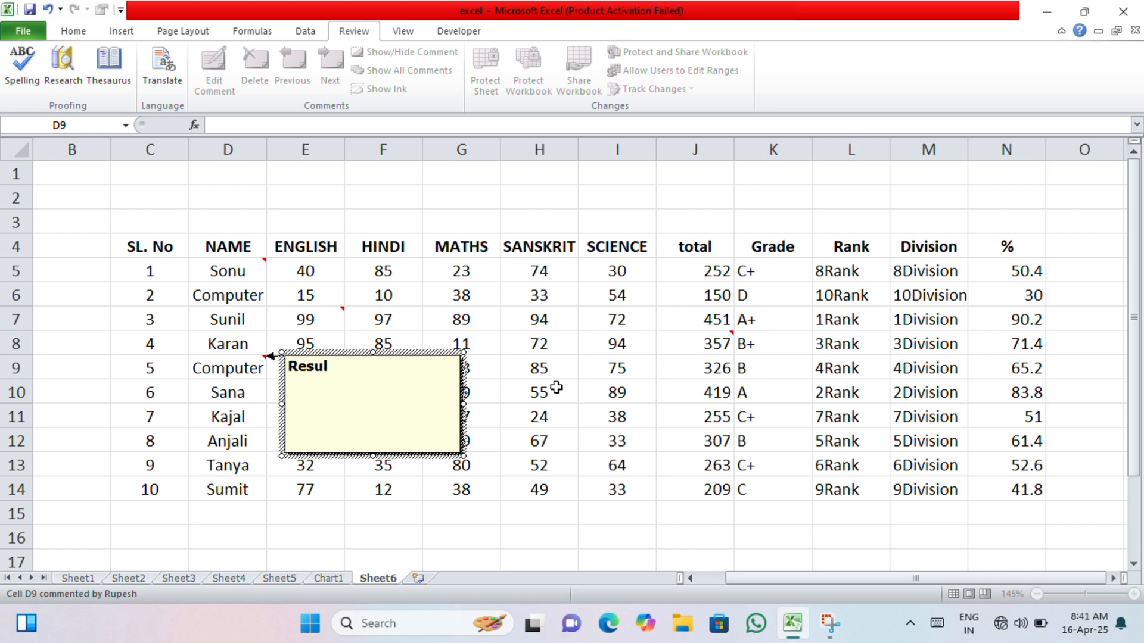
{"action": "left_click", "coordinate": [631, 465]}
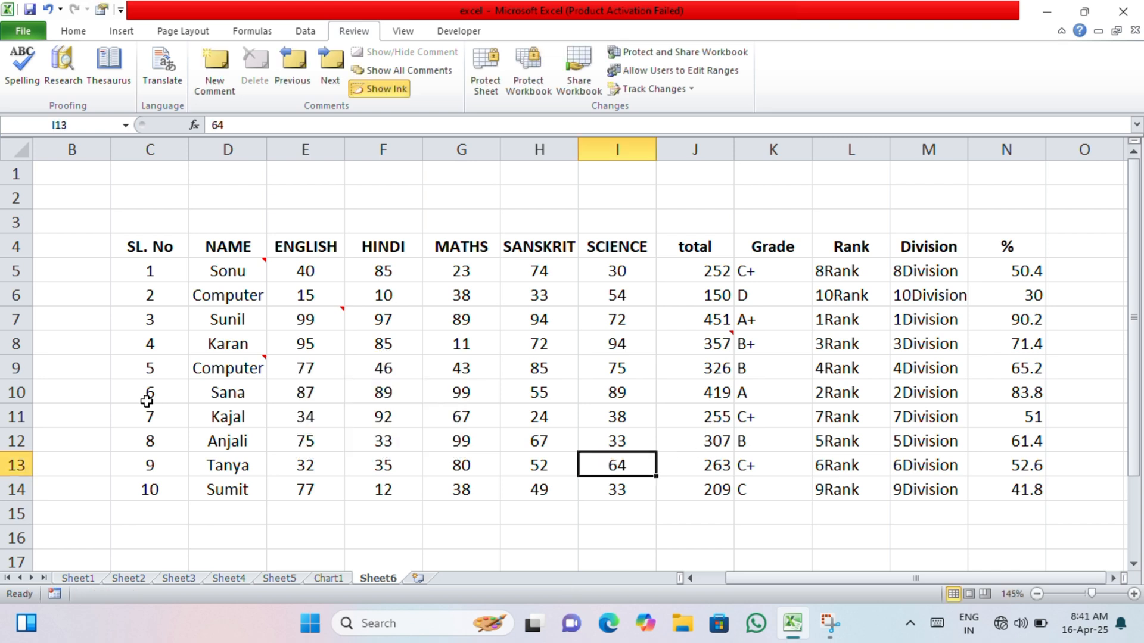
{"action": "left_click", "coordinate": [214, 367]}
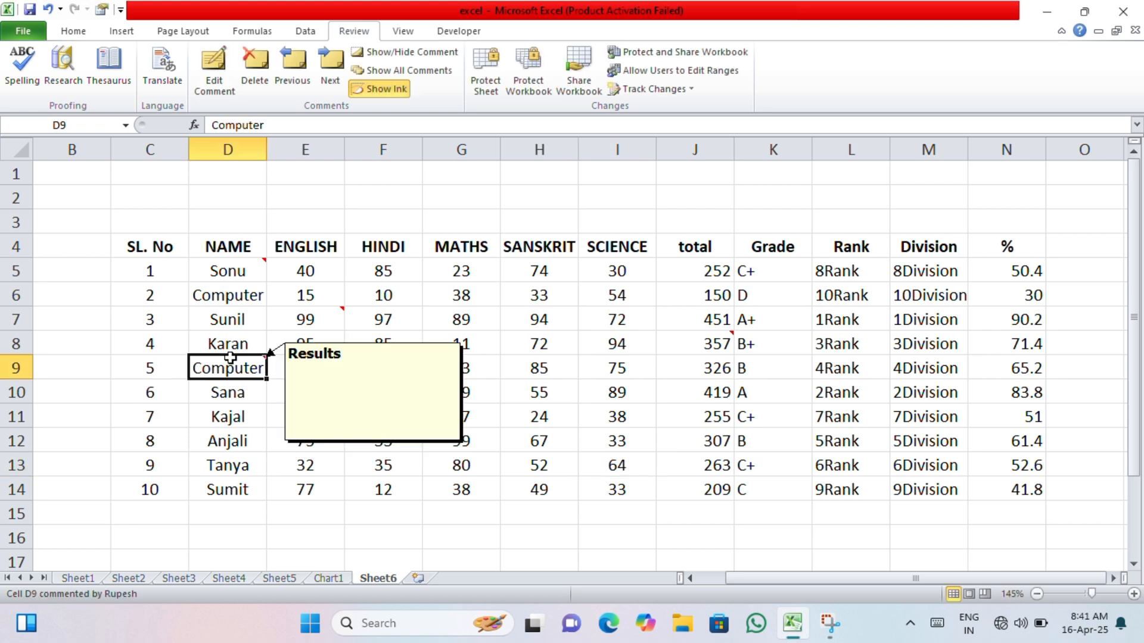
- Delete the comments on cells E7, D9, D5 and J8 one by one
{"action": "mouse_move", "coordinate": [305, 315]}
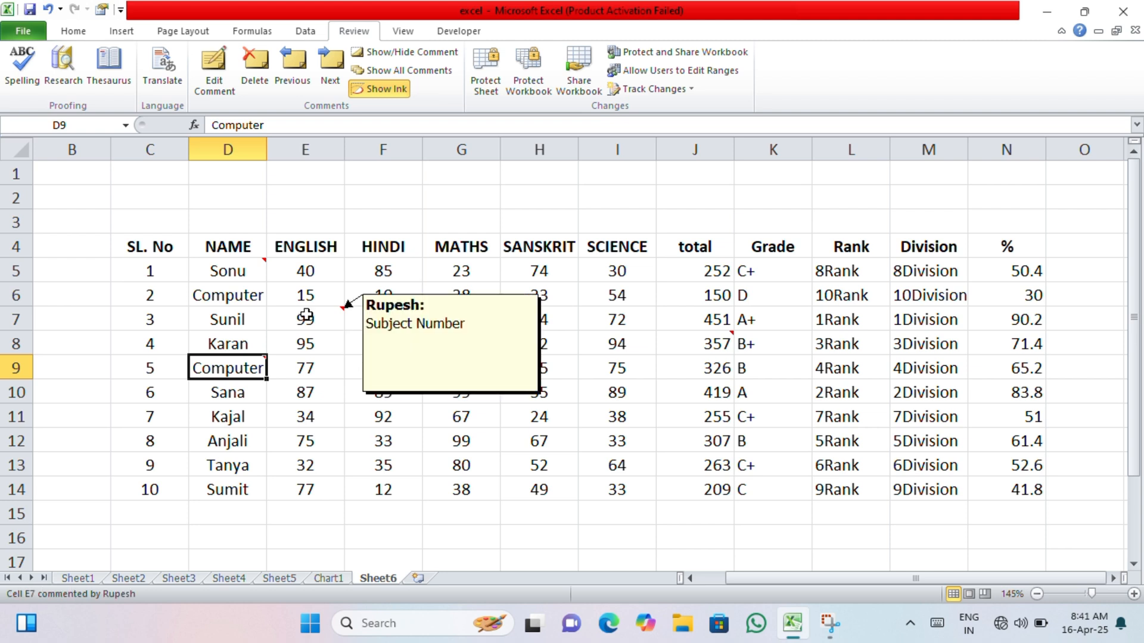
{"action": "left_click", "coordinate": [306, 319]}
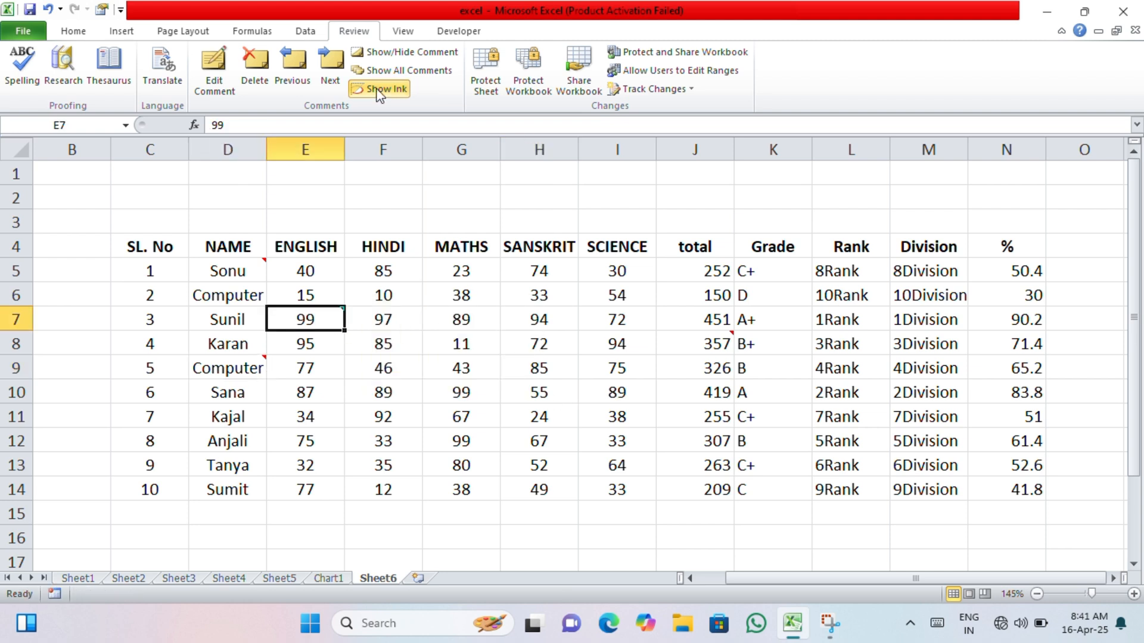
{"action": "left_click", "coordinate": [265, 86]}
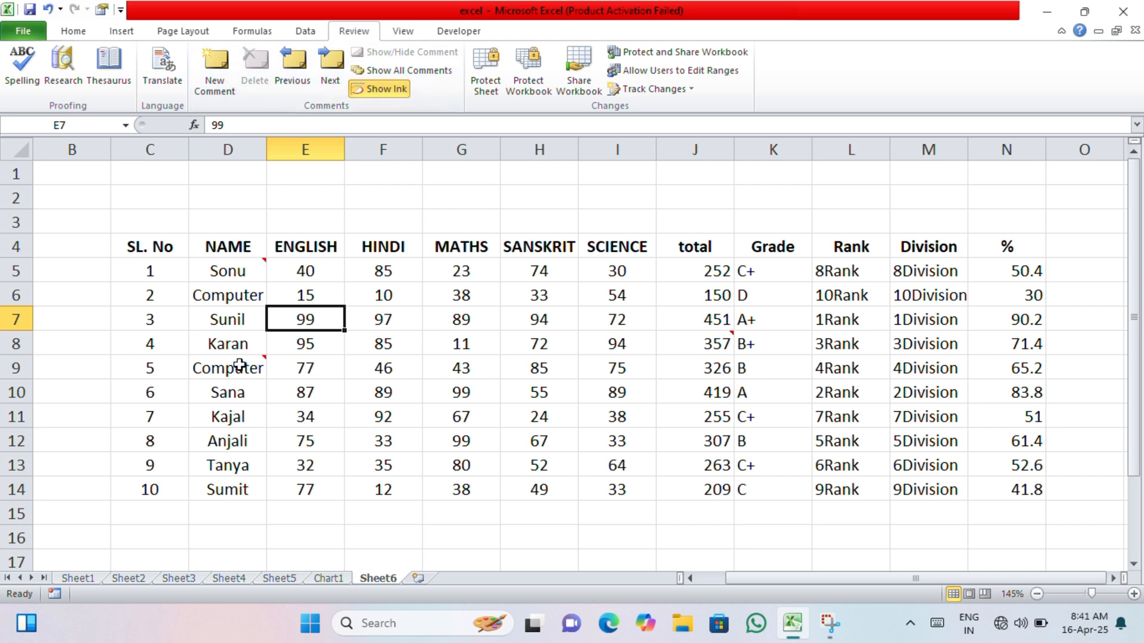
{"action": "left_click", "coordinate": [238, 368]}
{"action": "left_click", "coordinate": [247, 77]}
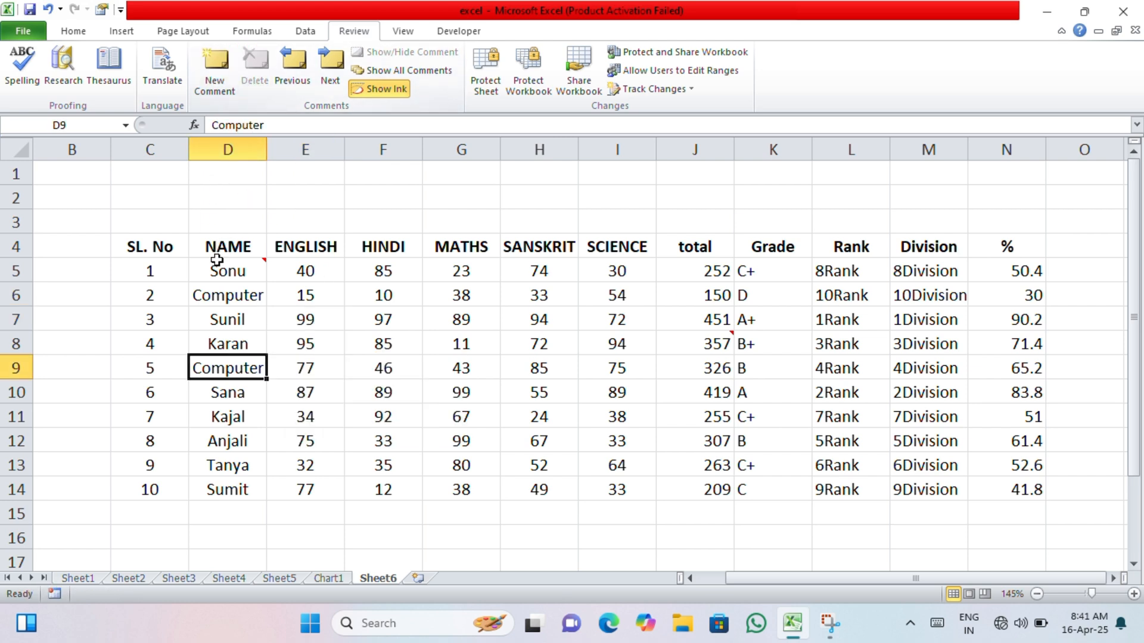
{"action": "left_click", "coordinate": [210, 271]}
{"action": "left_click", "coordinate": [266, 84]}
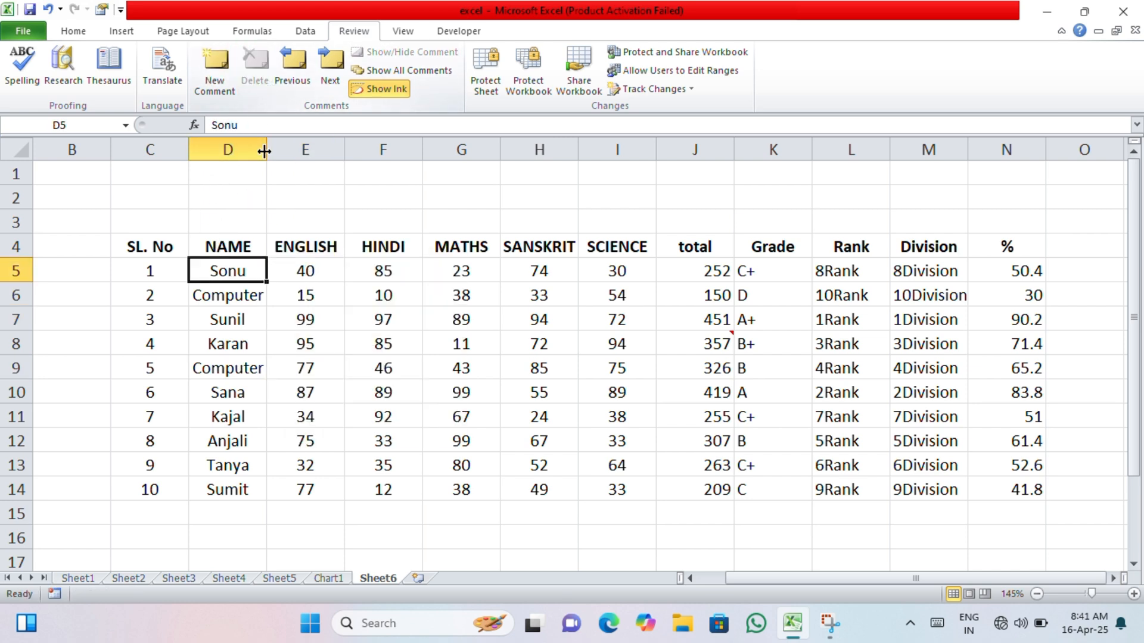
{"action": "left_click", "coordinate": [245, 396]}
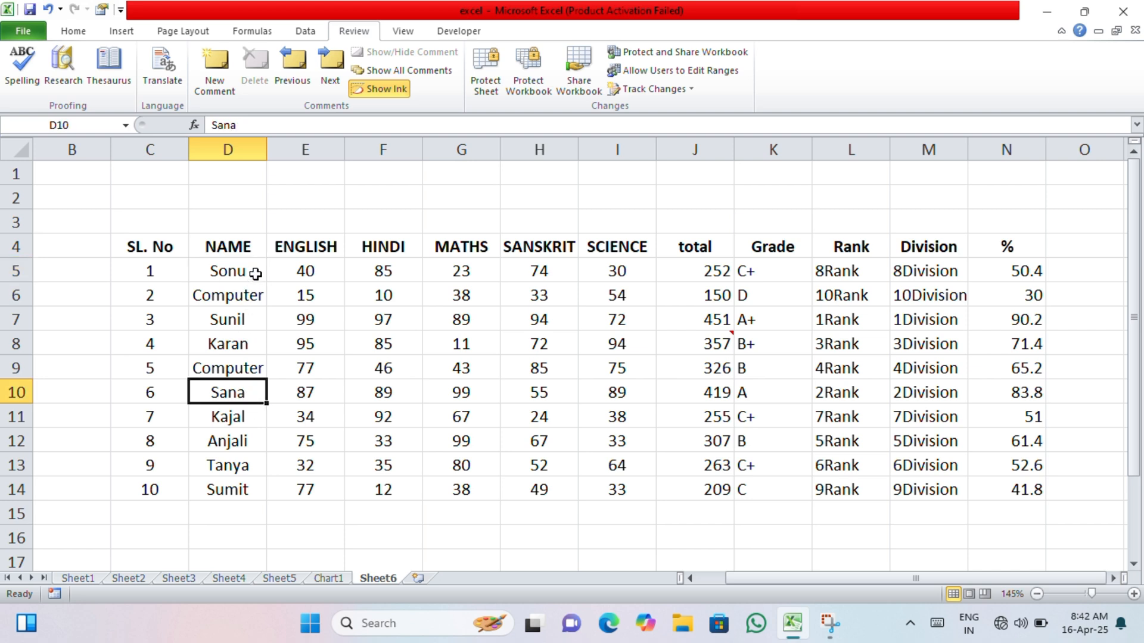
{"action": "left_click", "coordinate": [722, 345]}
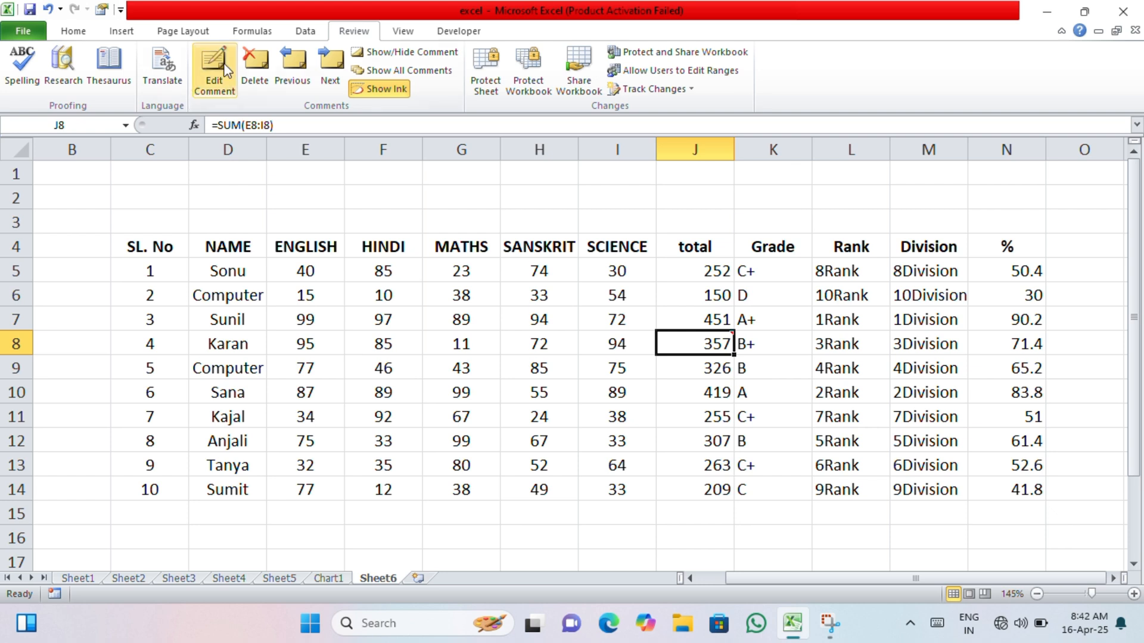
{"action": "left_click", "coordinate": [255, 70]}
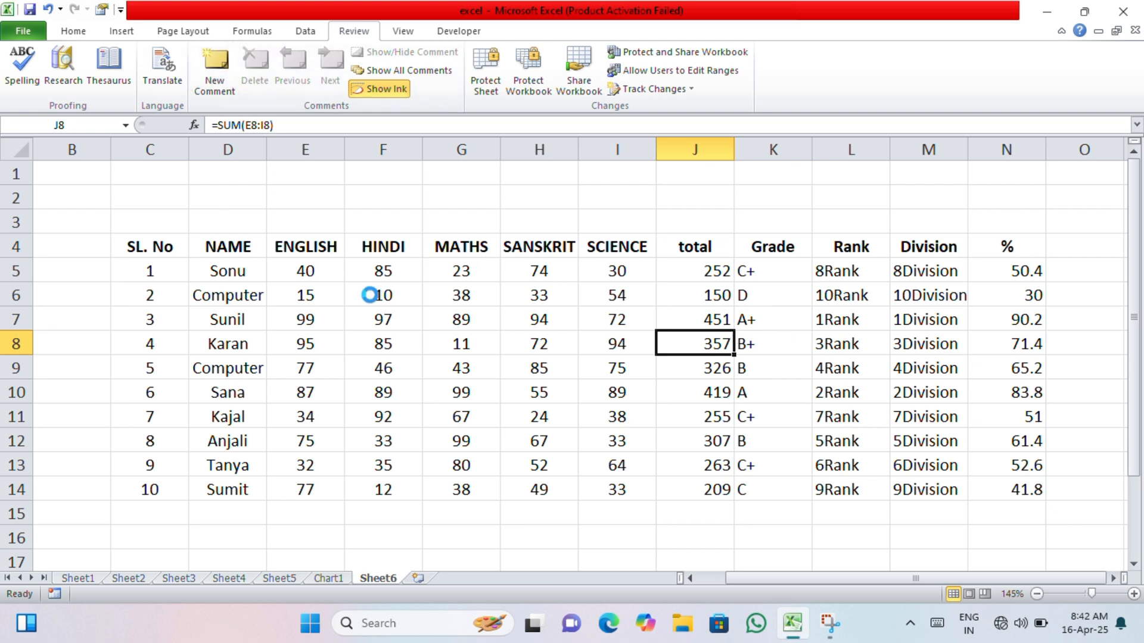
- Undo the recent comment deletions in the marks table
{"action": "key", "text": "ctrl+z"}
{"action": "key", "text": "ctrl+z"}
{"action": "key", "text": "ctrl+z"}
{"action": "key", "text": "ctrl+z"}
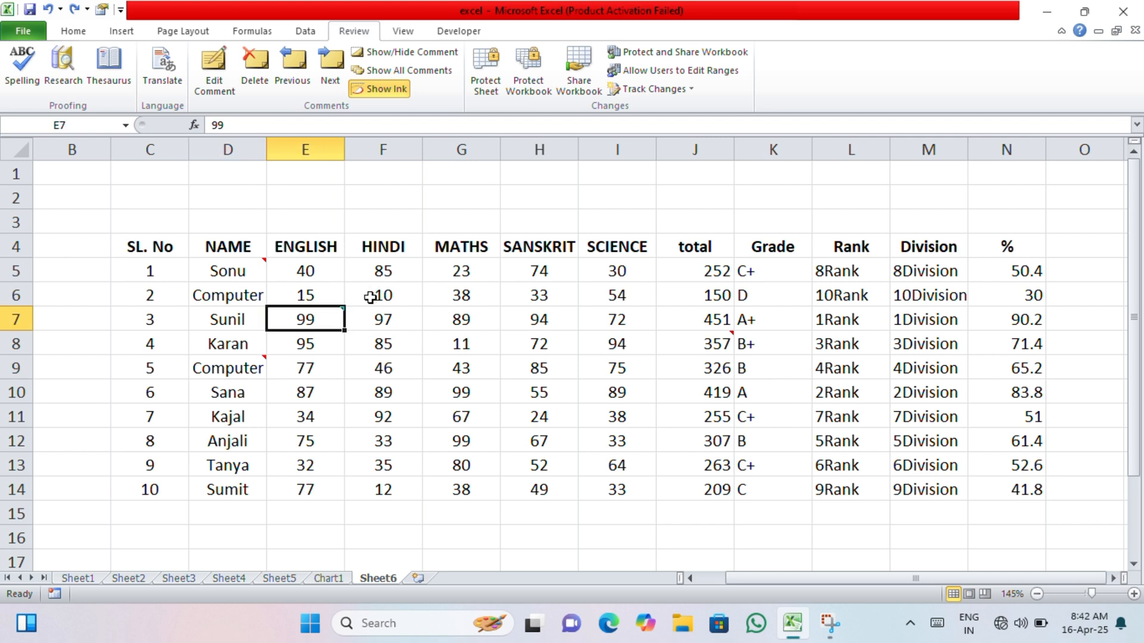
- Keep the comment on cell E7 in the ENGLISH column permanently displayed
{"action": "left_click", "coordinate": [371, 346]}
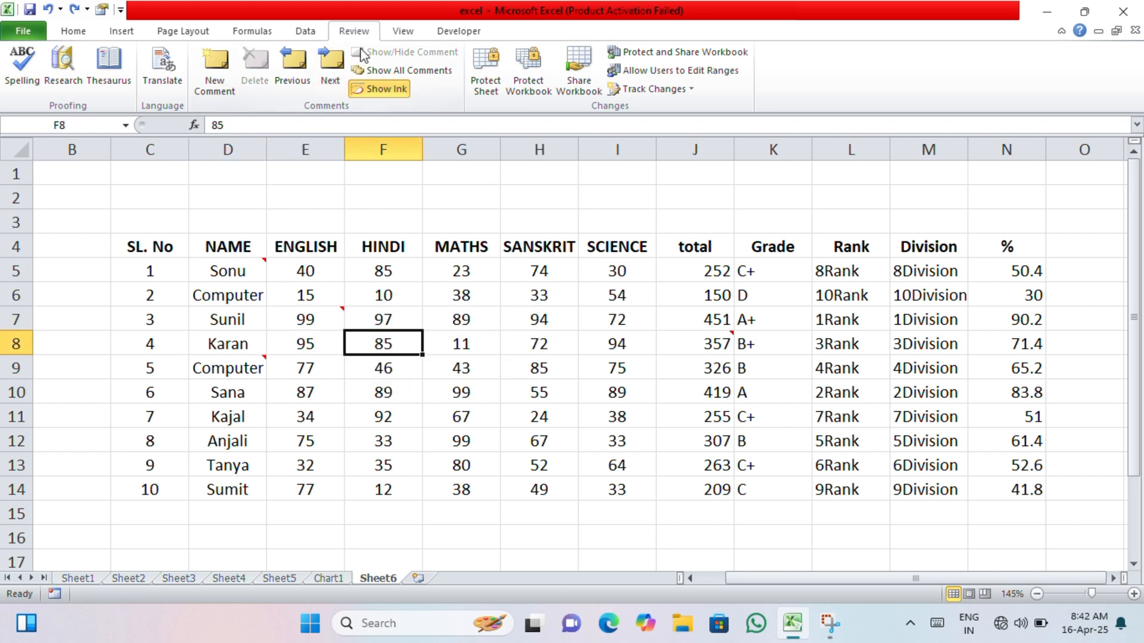
{"action": "left_click", "coordinate": [321, 312]}
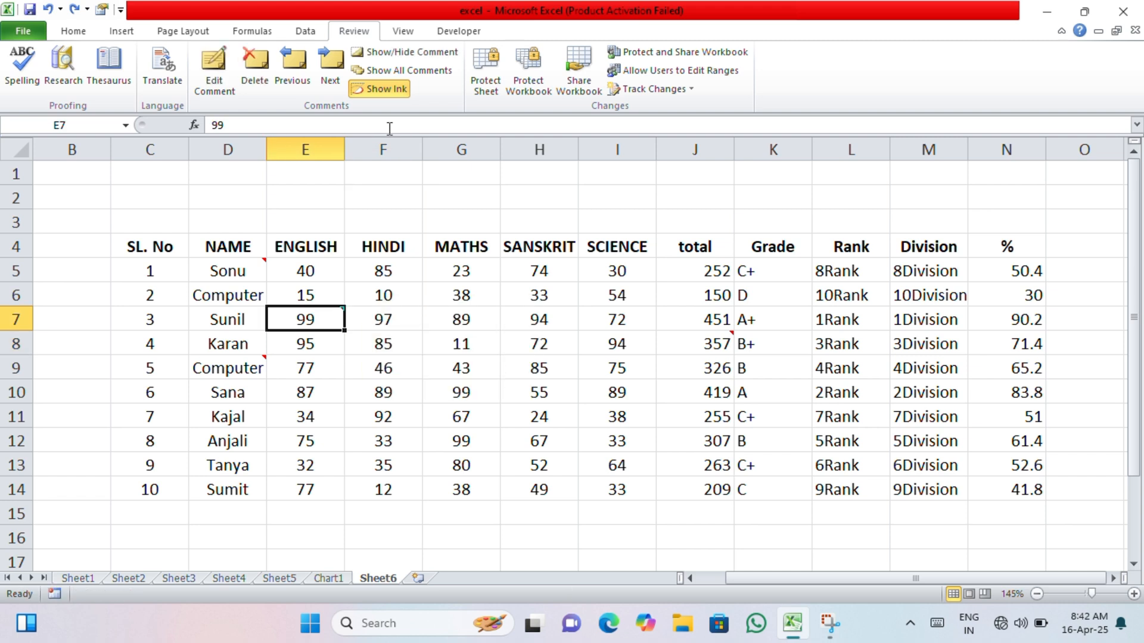
{"action": "left_click", "coordinate": [411, 52]}
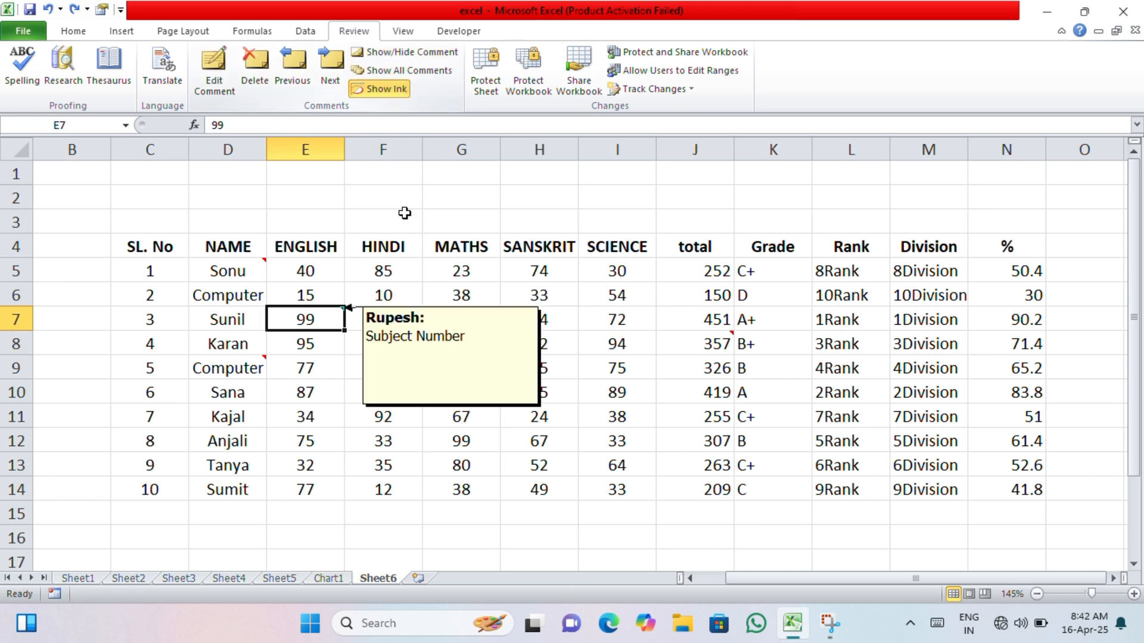
{"action": "left_click", "coordinate": [339, 370]}
{"action": "left_click", "coordinate": [321, 320]}
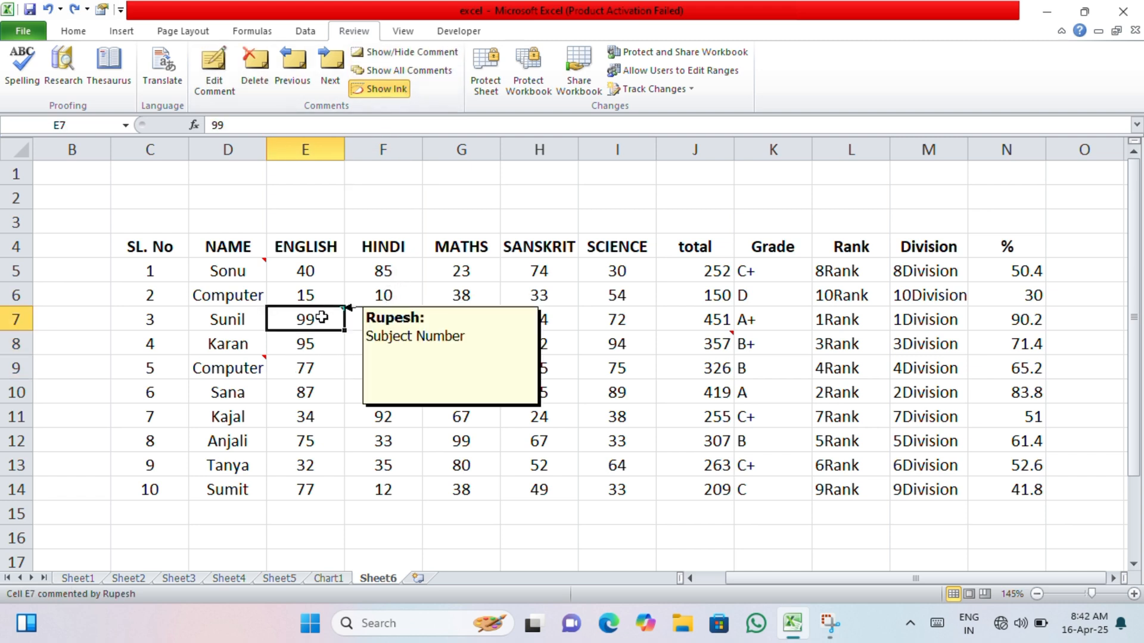
{"action": "left_click", "coordinate": [414, 420]}
{"action": "left_click", "coordinate": [309, 439]}
- Keep the individual comments on cells D9, J8 and D5 permanently displayed
{"action": "left_click", "coordinate": [229, 370]}
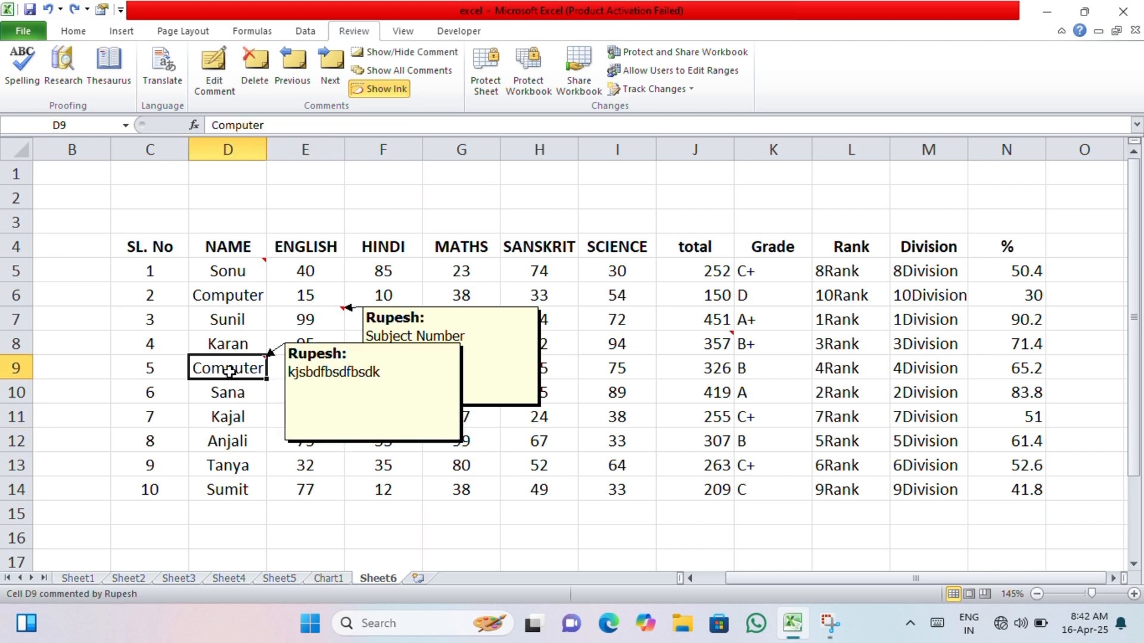
{"action": "left_click", "coordinate": [385, 56]}
{"action": "left_click", "coordinate": [461, 483]}
{"action": "left_click", "coordinate": [687, 341]}
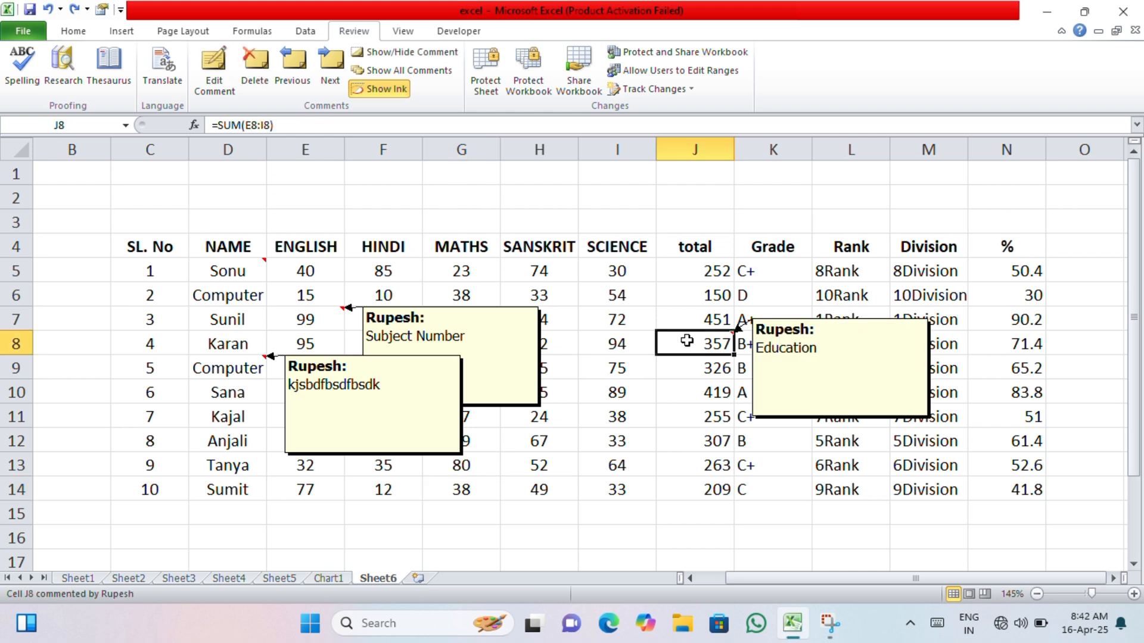
{"action": "left_click", "coordinate": [396, 53]}
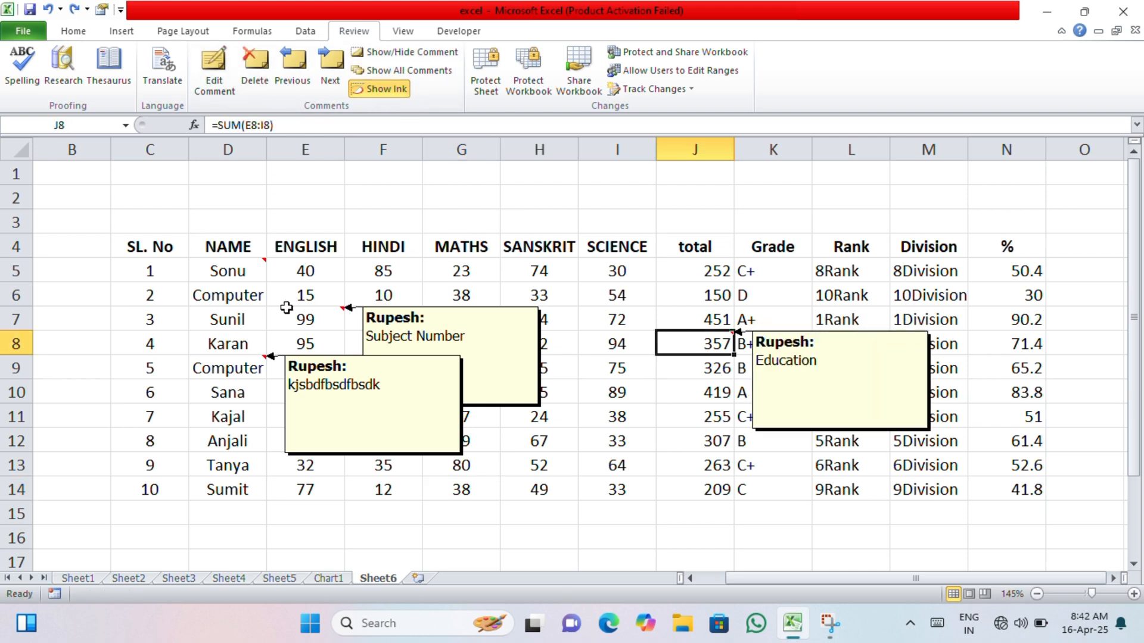
{"action": "left_click", "coordinate": [201, 273]}
{"action": "left_click", "coordinate": [406, 53]}
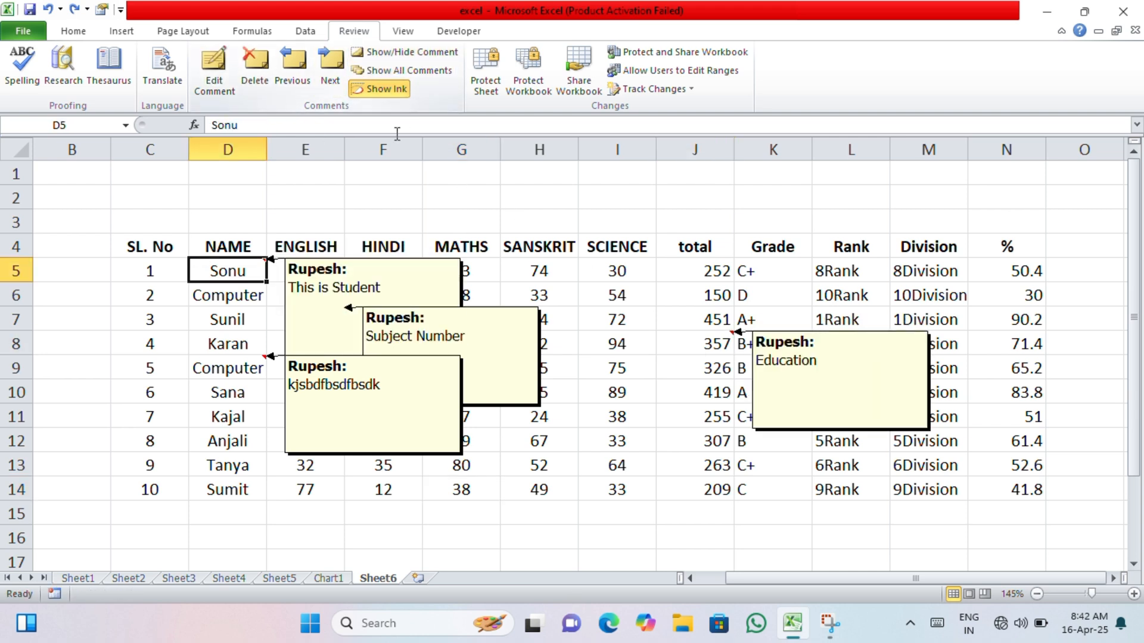
{"action": "left_click", "coordinate": [536, 559]}
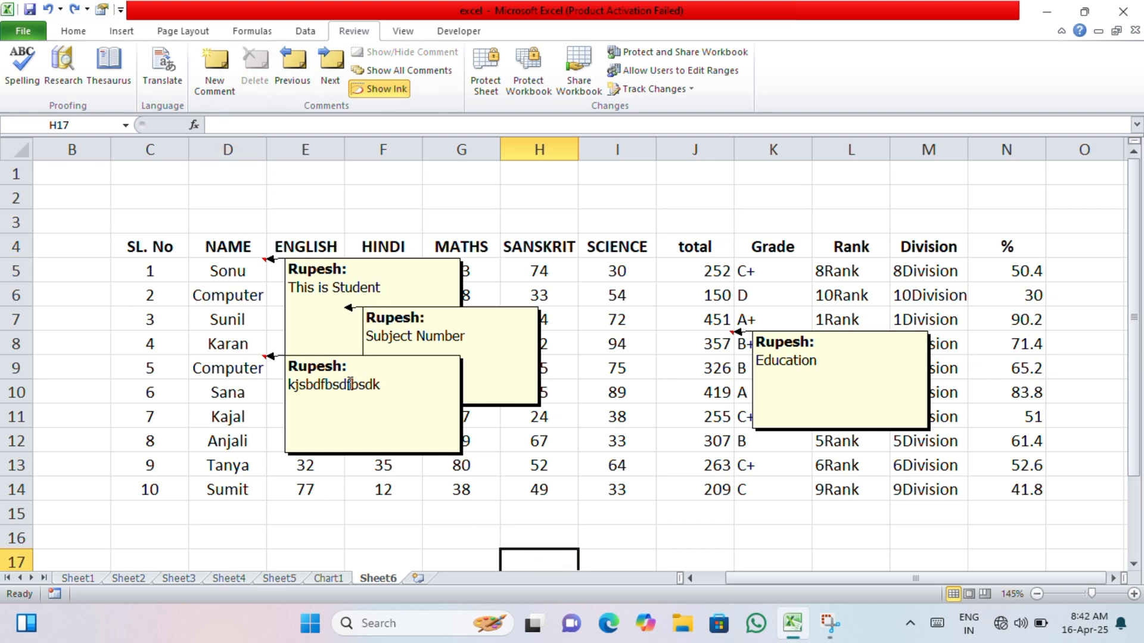
- Select cell D9 and turn on the display of all comments
{"action": "left_click", "coordinate": [350, 384]}
{"action": "left_click", "coordinate": [237, 371]}
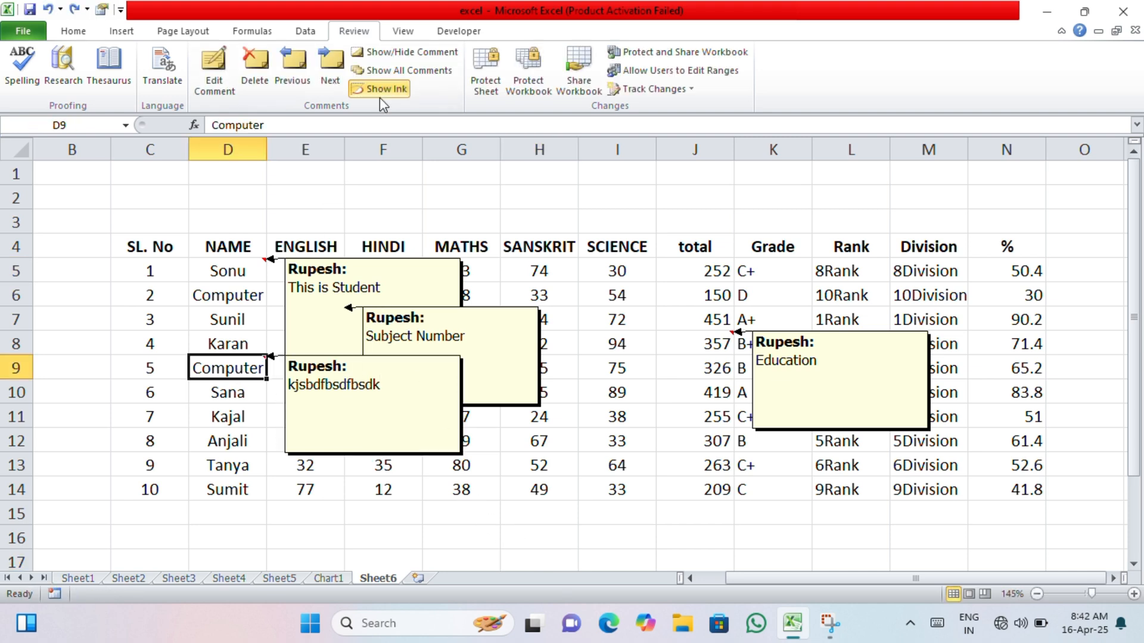
{"action": "left_click", "coordinate": [395, 70]}
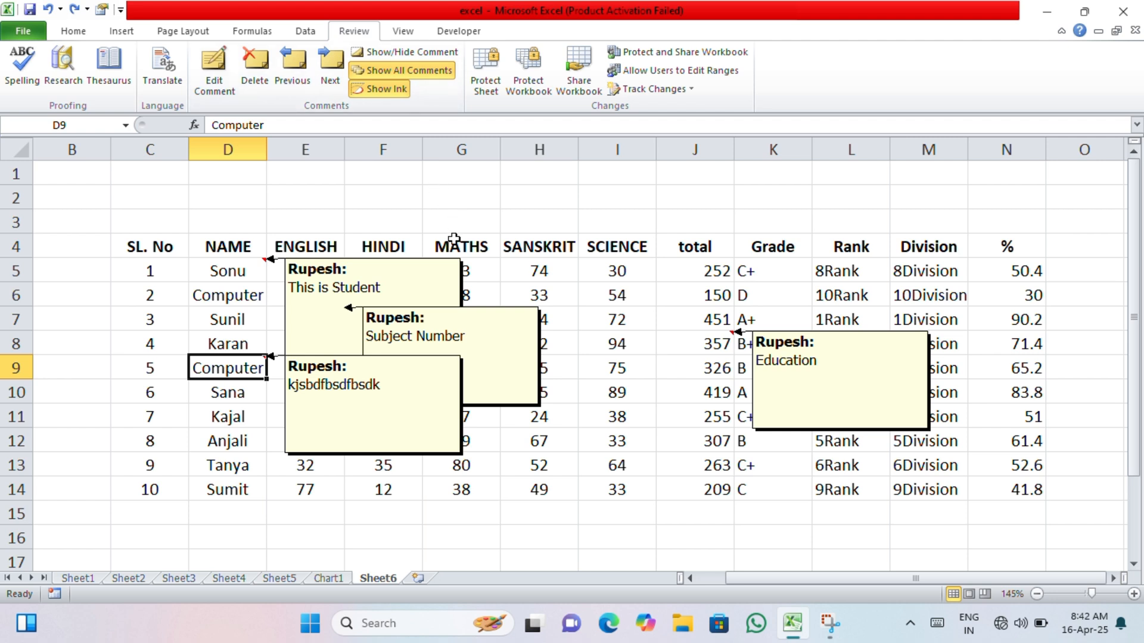
- Hide the comments on cells D9 and D5 individually, and turn off the display of all comments
{"action": "left_click", "coordinate": [410, 51]}
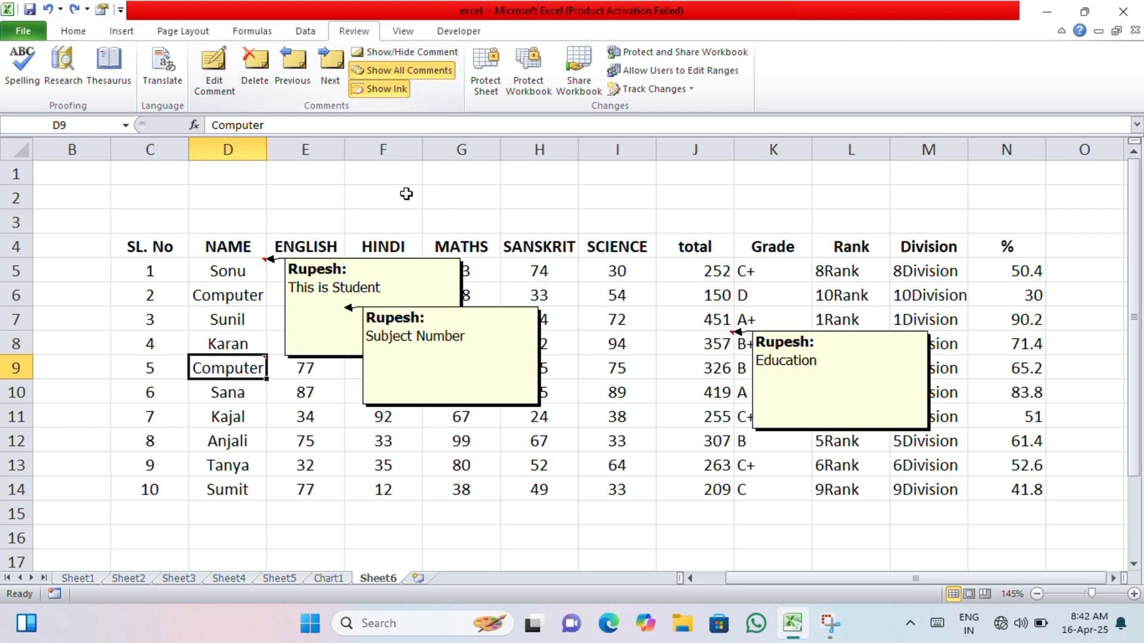
{"action": "left_click", "coordinate": [250, 300]}
{"action": "left_click", "coordinate": [234, 267]}
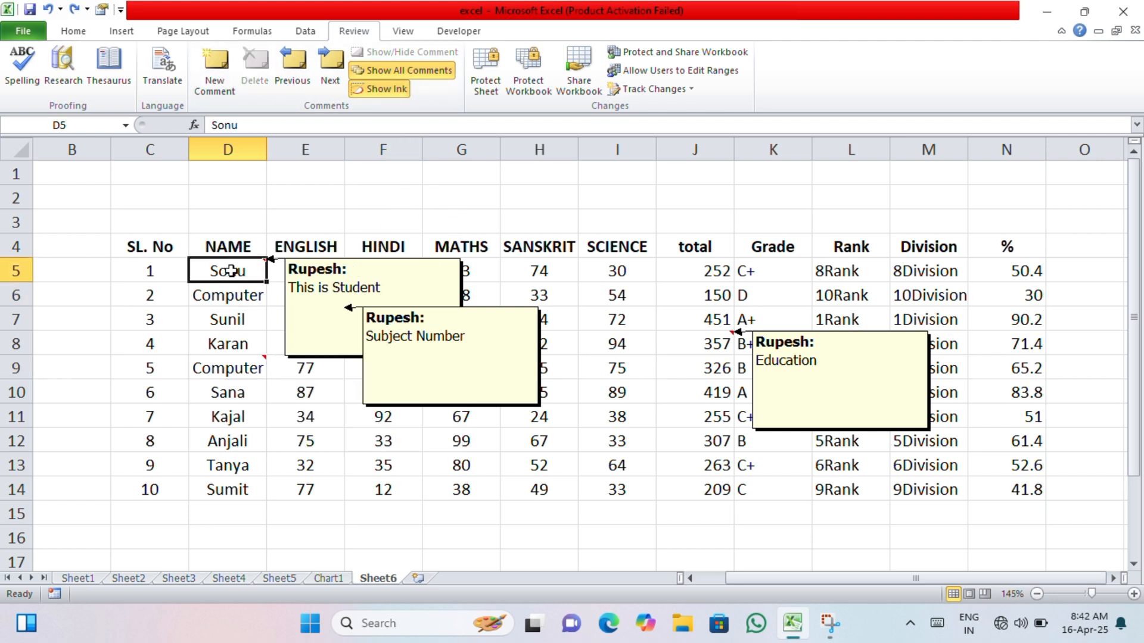
{"action": "left_click", "coordinate": [370, 55]}
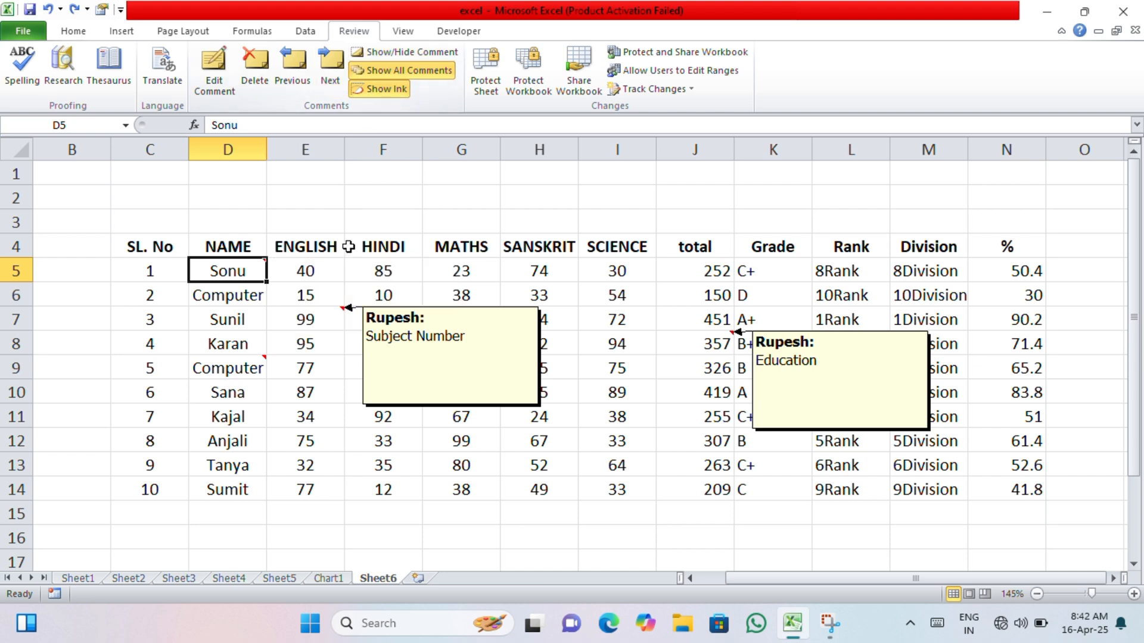
{"action": "left_click", "coordinate": [338, 316]}
{"action": "left_click", "coordinate": [402, 71]}
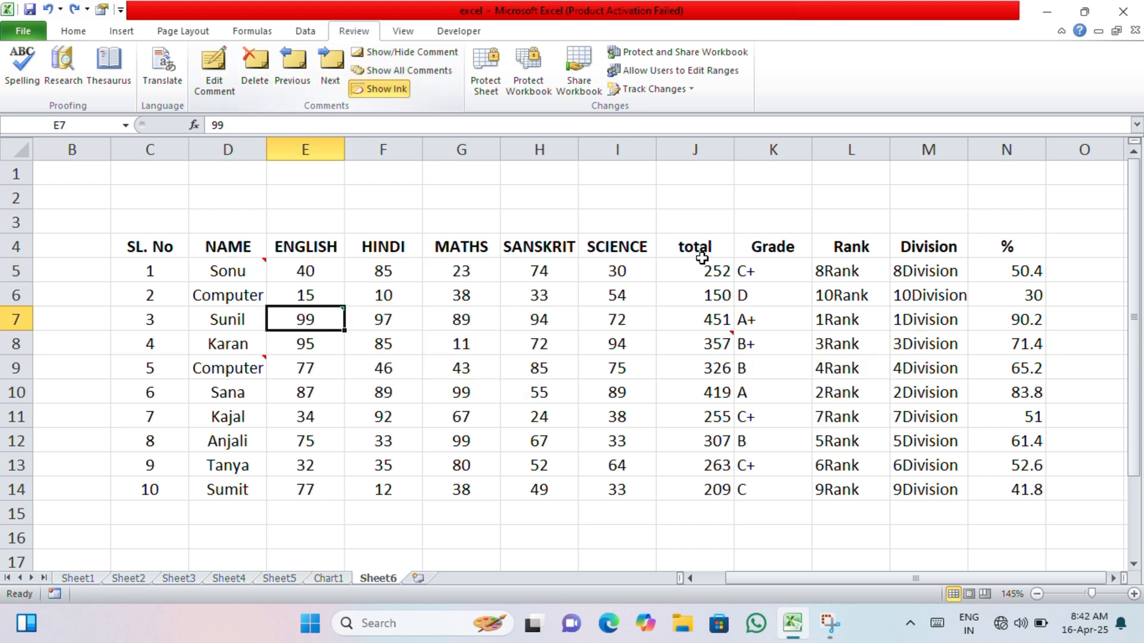
- Select cell D5 and display all comments on the sheet at once
{"action": "left_click", "coordinate": [728, 342]}
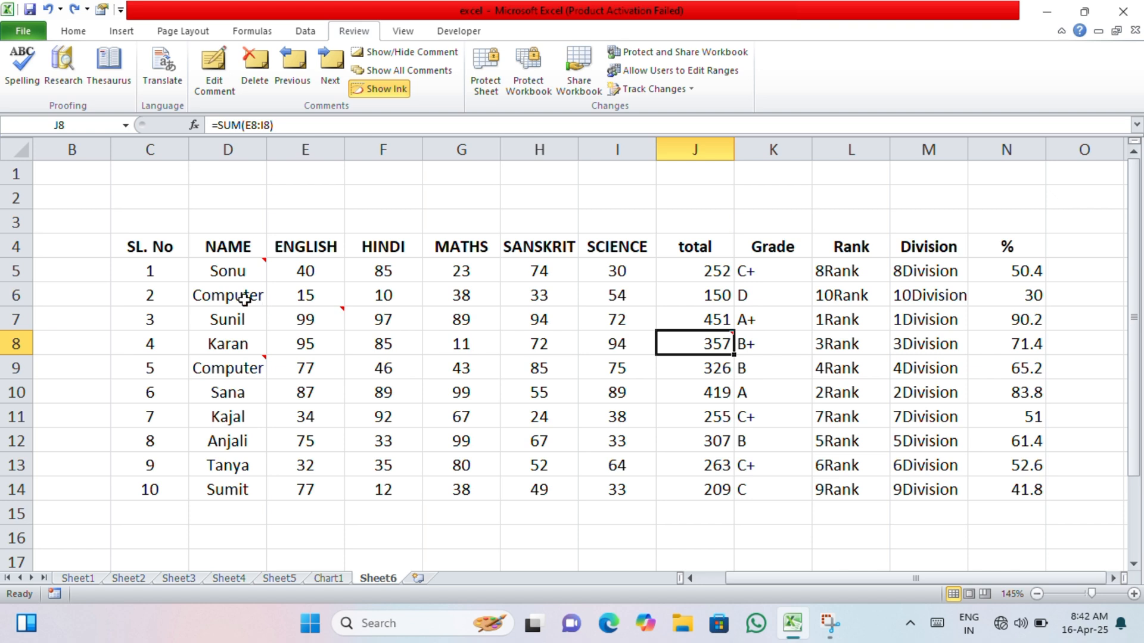
{"action": "left_click", "coordinate": [215, 272]}
{"action": "left_click", "coordinate": [438, 72]}
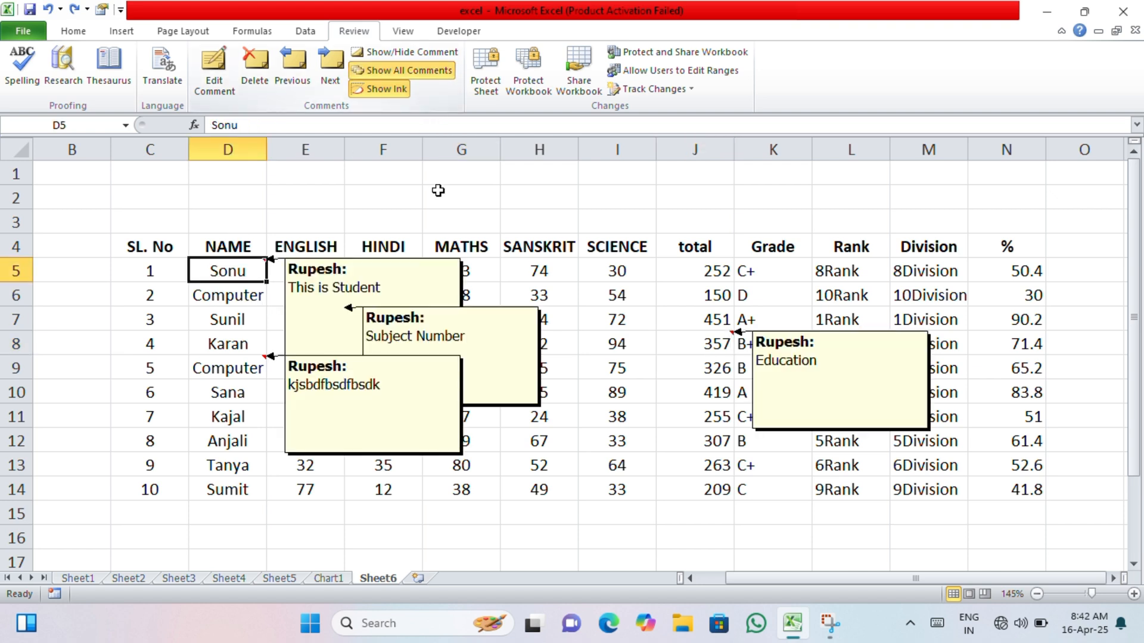
- Hide the comment on cell D5 individually and turn off the display of all comments
{"action": "left_click", "coordinate": [411, 52]}
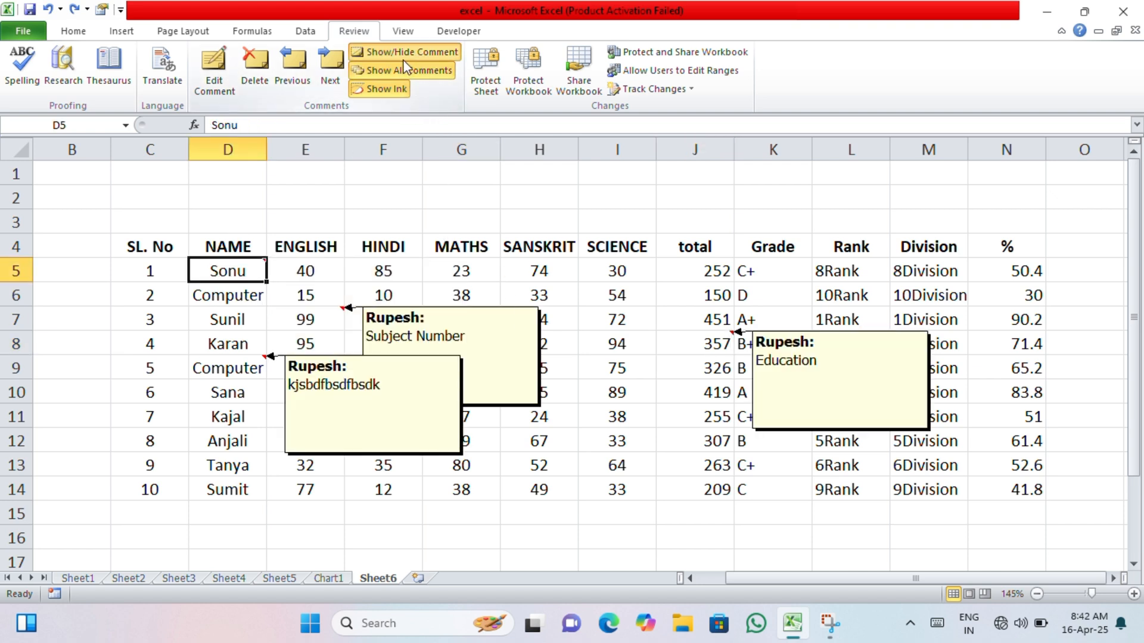
{"action": "left_click", "coordinate": [411, 52]}
{"action": "left_click", "coordinate": [408, 71]}
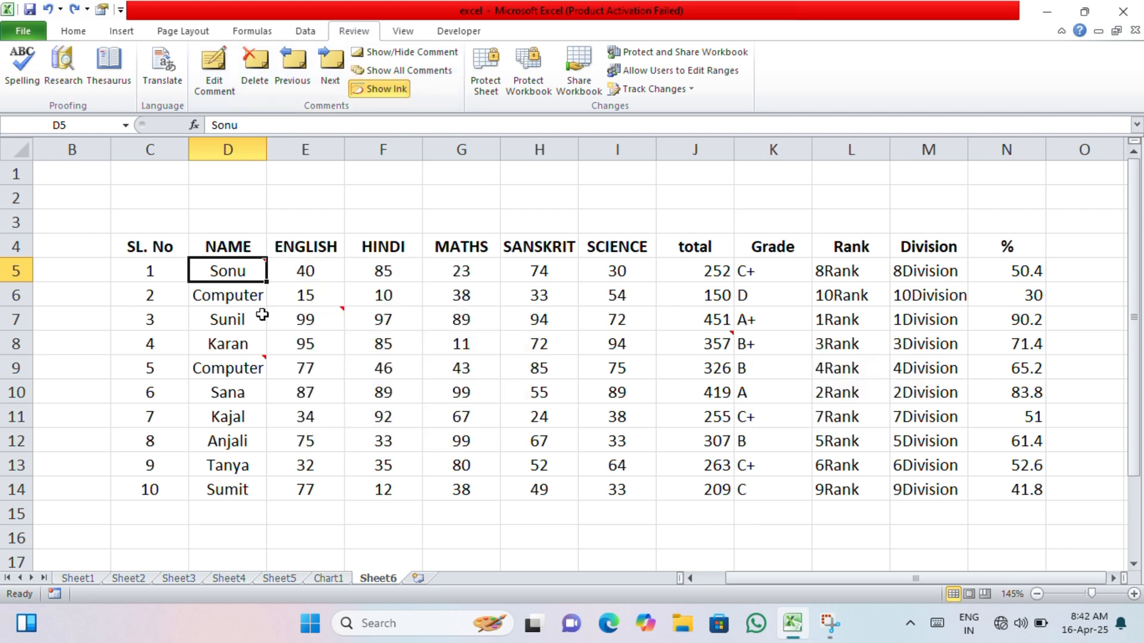
- With cell D9 selected, display all comments on the sheet and hide them again
{"action": "left_click", "coordinate": [238, 323]}
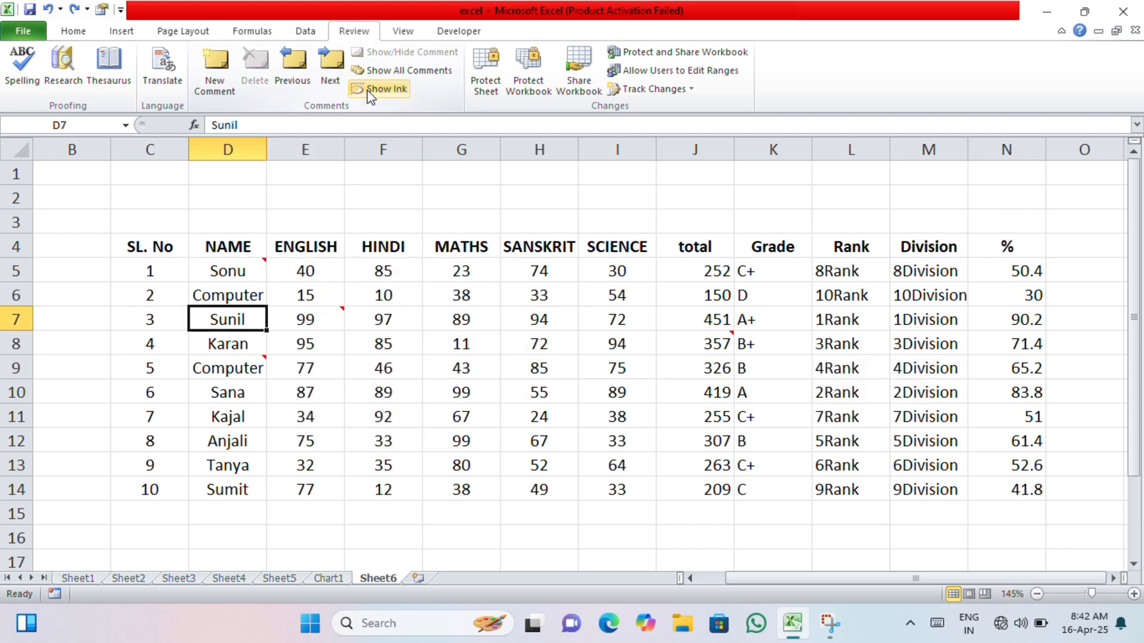
{"action": "left_click", "coordinate": [237, 361]}
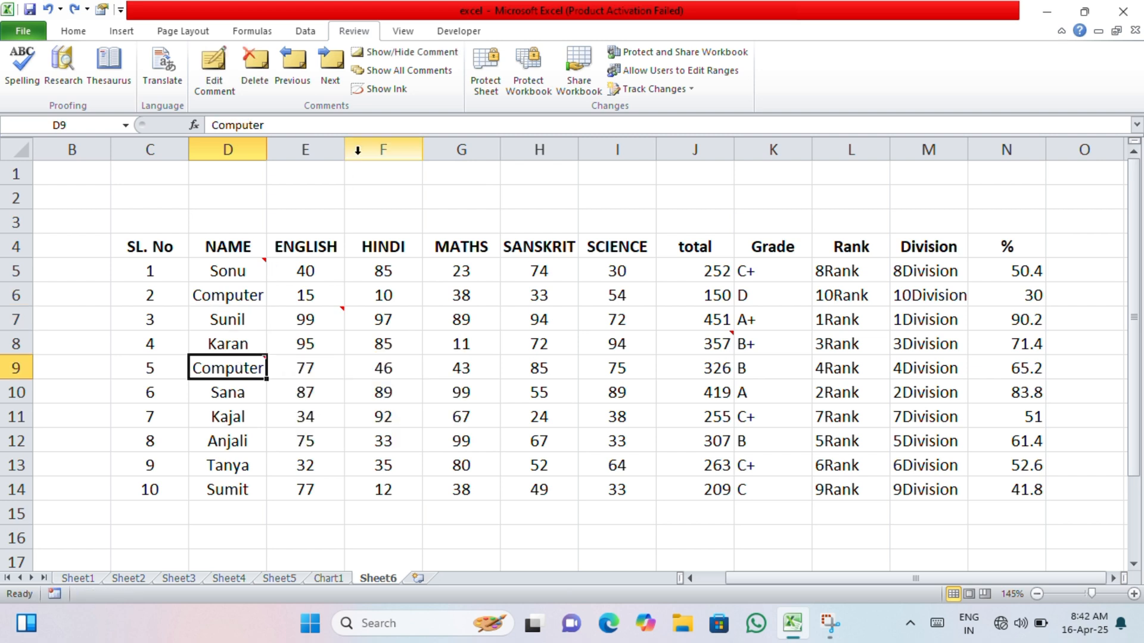
{"action": "left_click", "coordinate": [394, 70]}
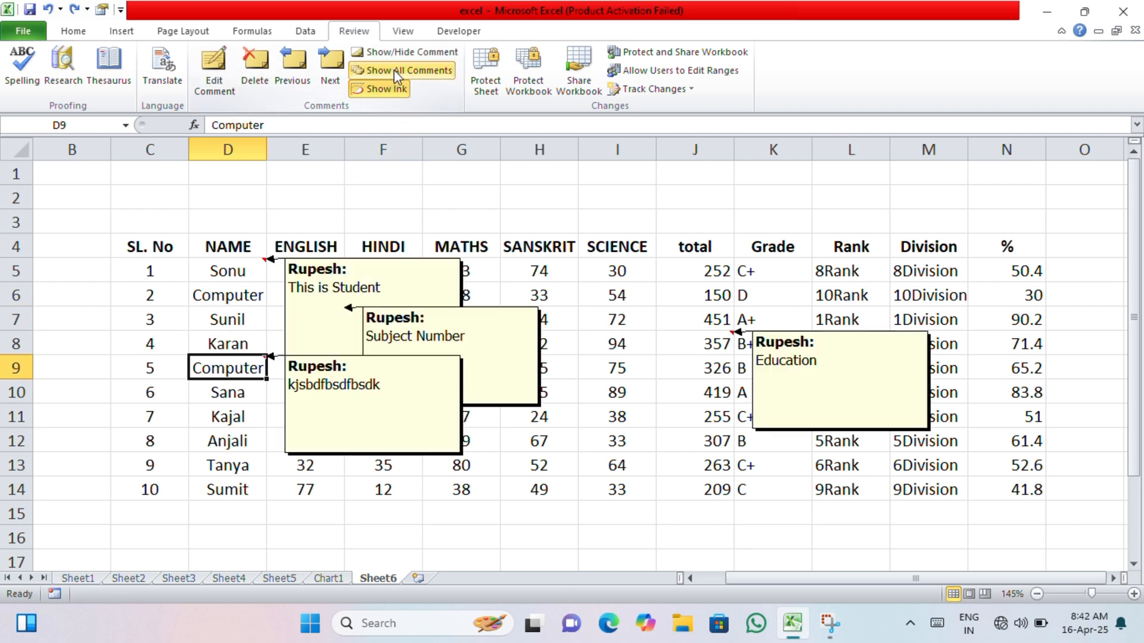
{"action": "left_click", "coordinate": [394, 70]}
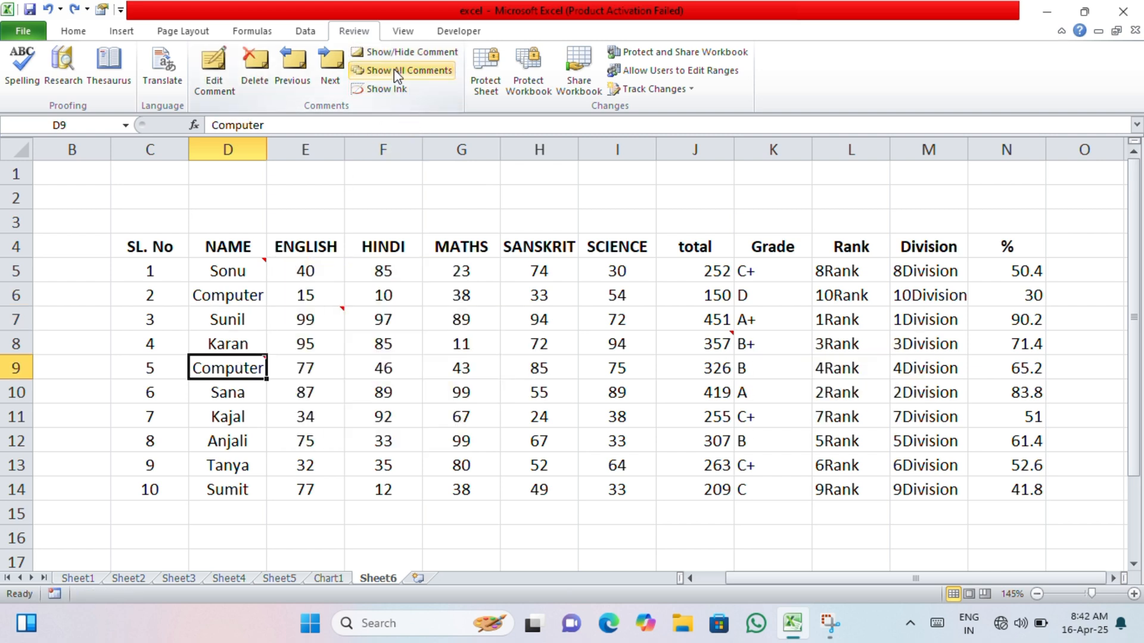
{"action": "left_click", "coordinate": [454, 304]}
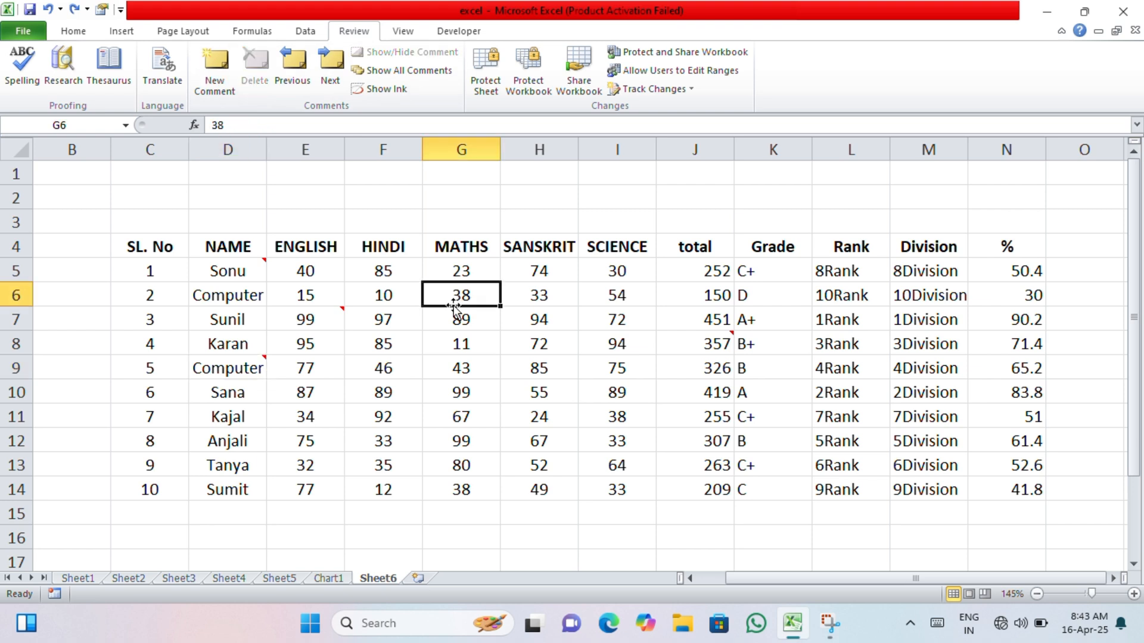
- Delete the comments on cells D5, E7, D9 and J8 one by one
{"action": "left_click", "coordinate": [251, 274]}
{"action": "left_click", "coordinate": [253, 82]}
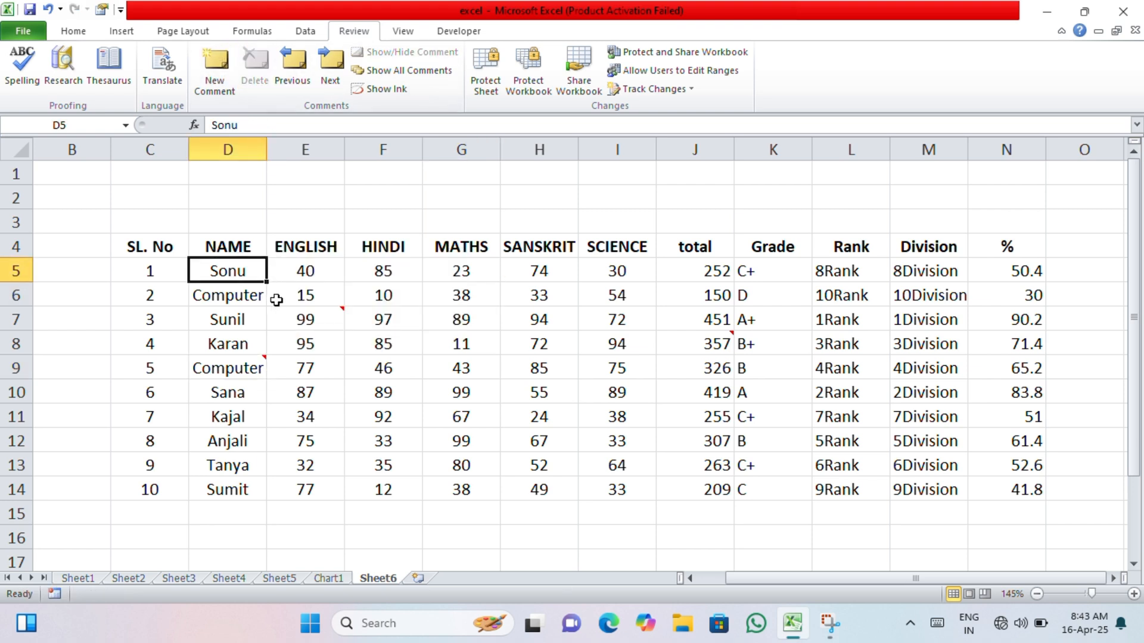
{"action": "left_click", "coordinate": [292, 313]}
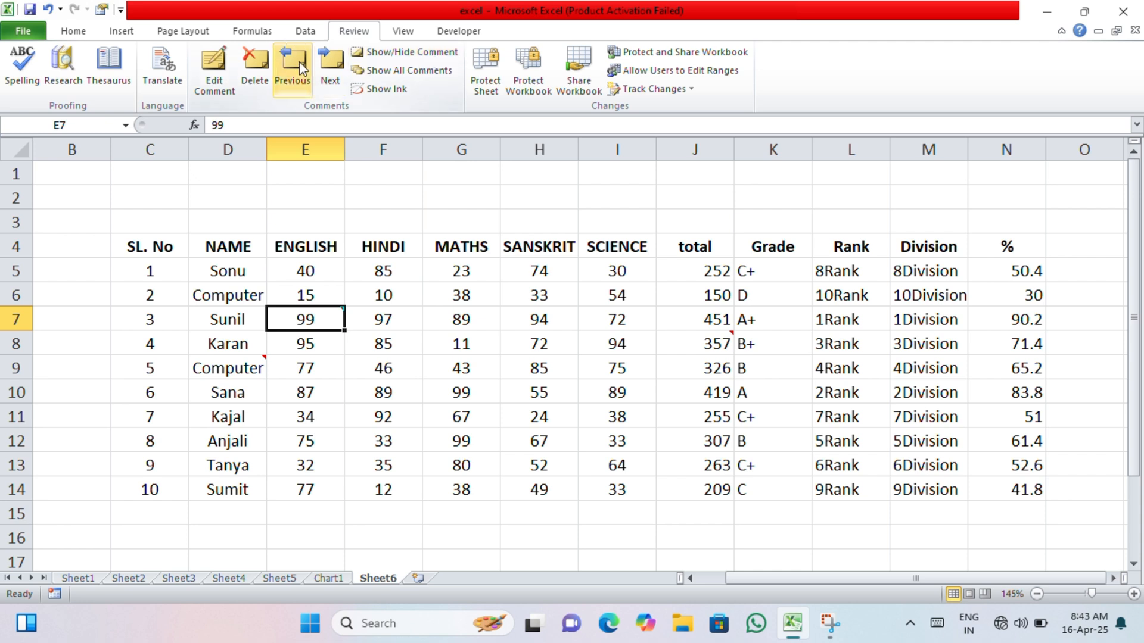
{"action": "left_click", "coordinate": [252, 68]}
{"action": "left_click", "coordinate": [240, 368]}
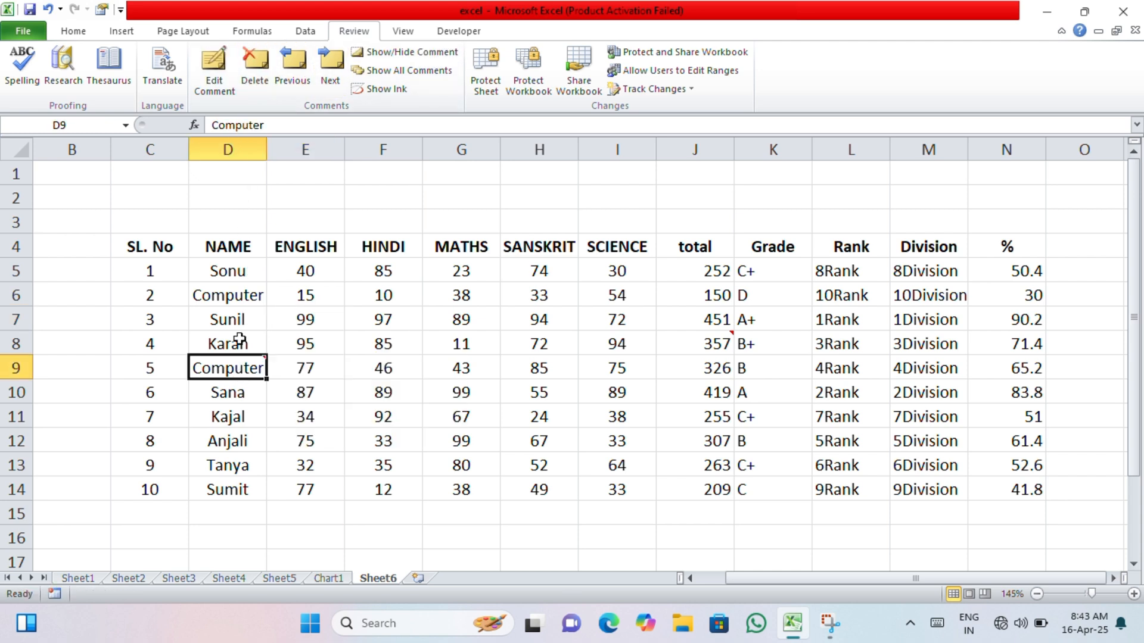
{"action": "left_click", "coordinate": [253, 66]}
{"action": "left_click", "coordinate": [708, 348]}
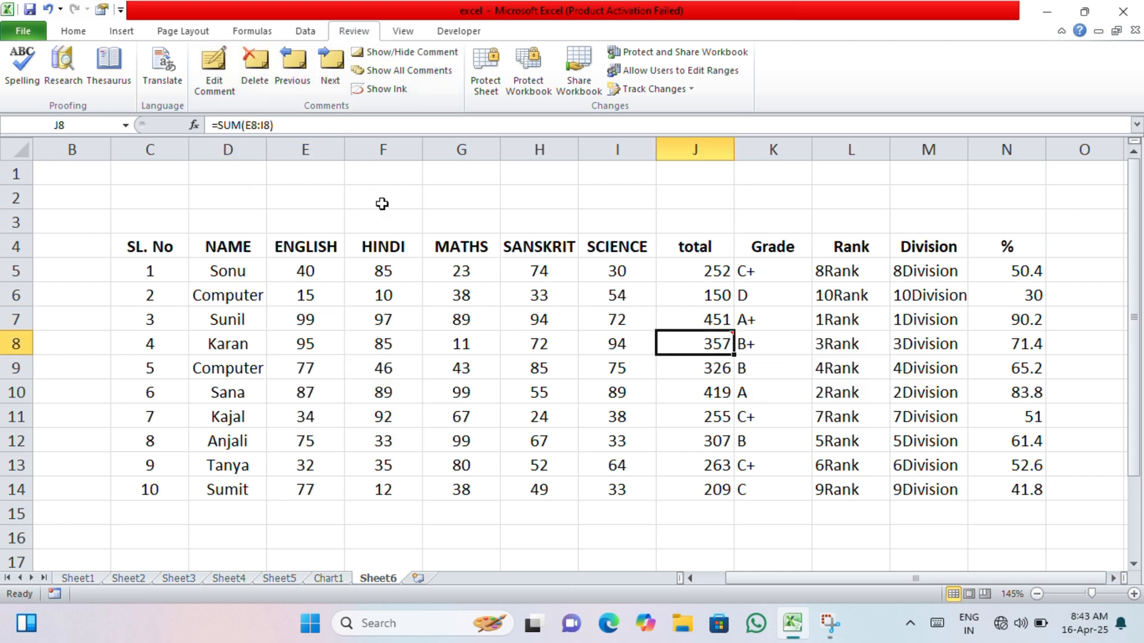
{"action": "left_click", "coordinate": [246, 78]}
{"action": "left_click", "coordinate": [460, 365]}
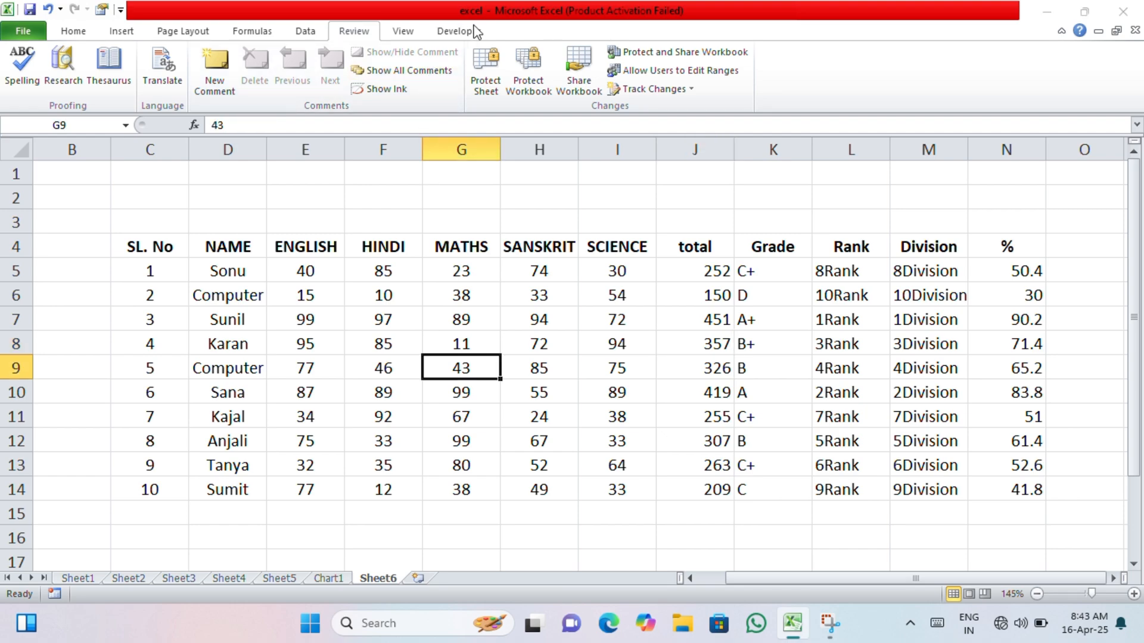